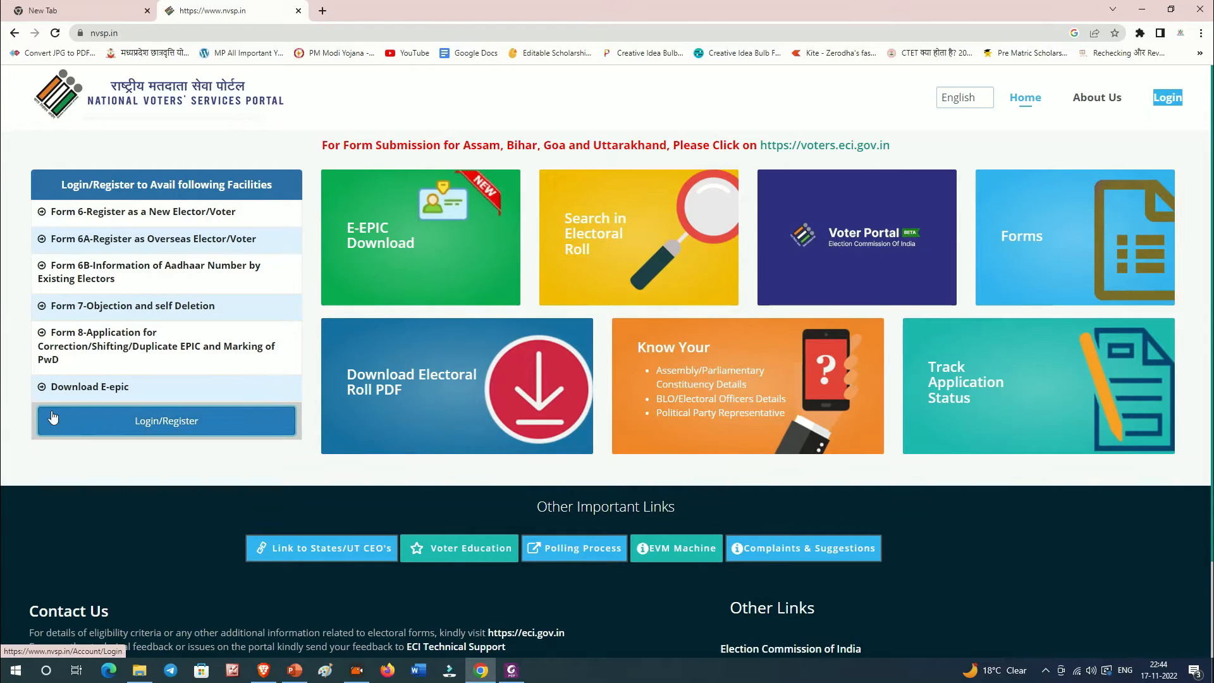
# Step: Go from Login/Register to 'Register as a new user' and enter the mobile number, captcha and OTP
pyautogui.tripleClick(184, 427)
pyautogui.click(184, 427)
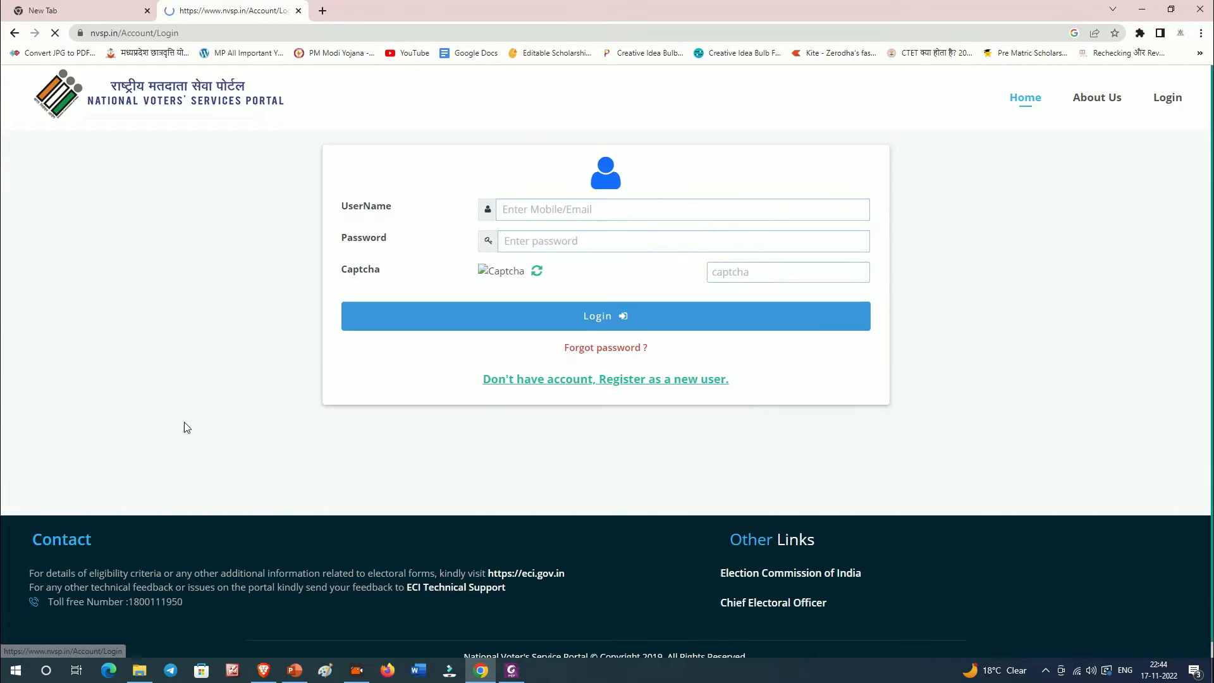
pyautogui.moveTo(321, 191); pyautogui.dragTo(1025, 395)
pyautogui.click(1025, 395)
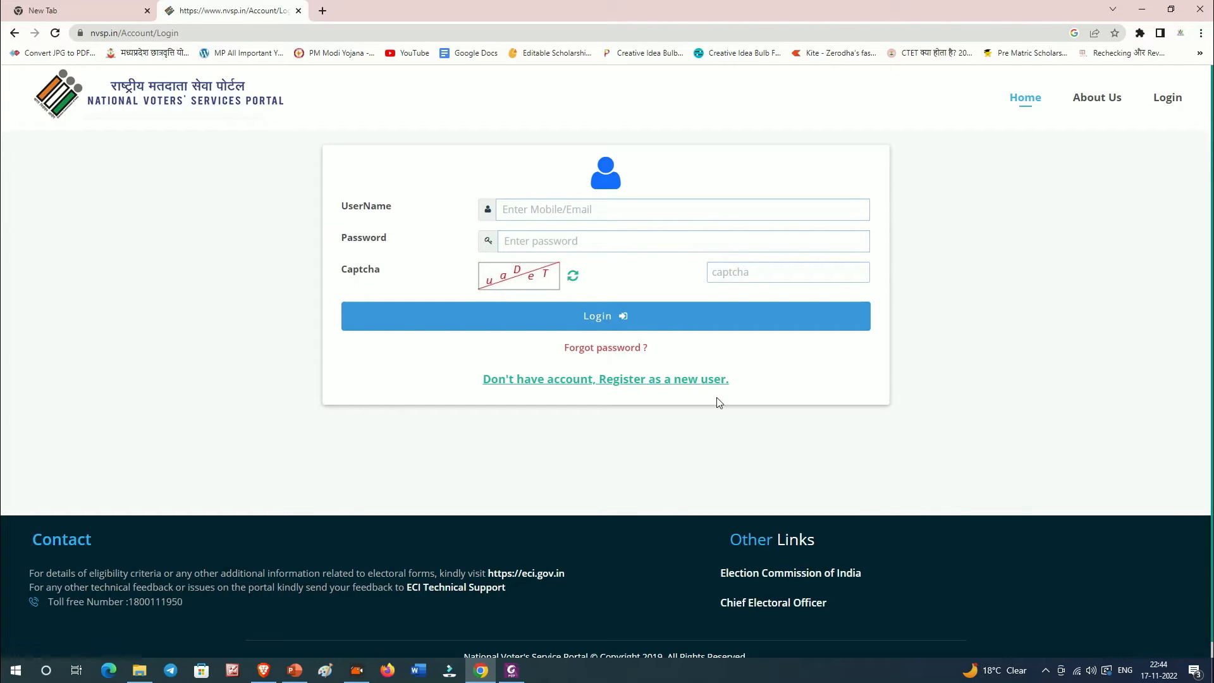
pyautogui.click(631, 381)
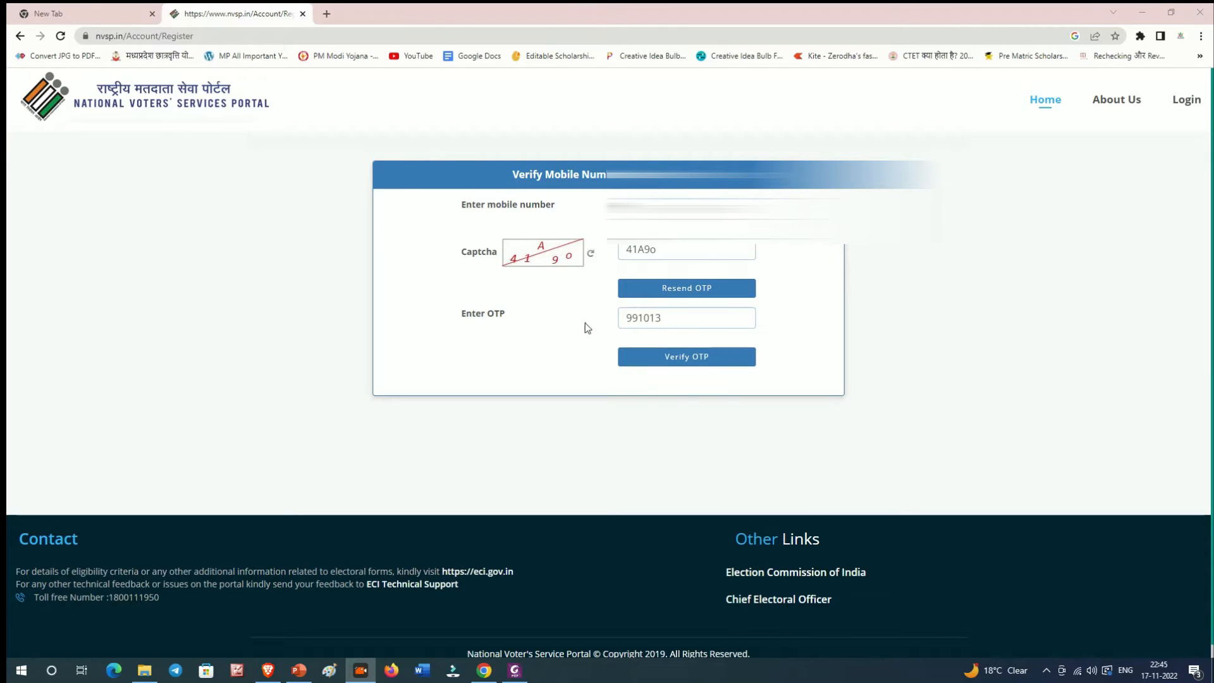
# Step: Verify the OTP, choose 'I don't have EPIC number' and enter the applicant's name
pyautogui.click(699, 356)
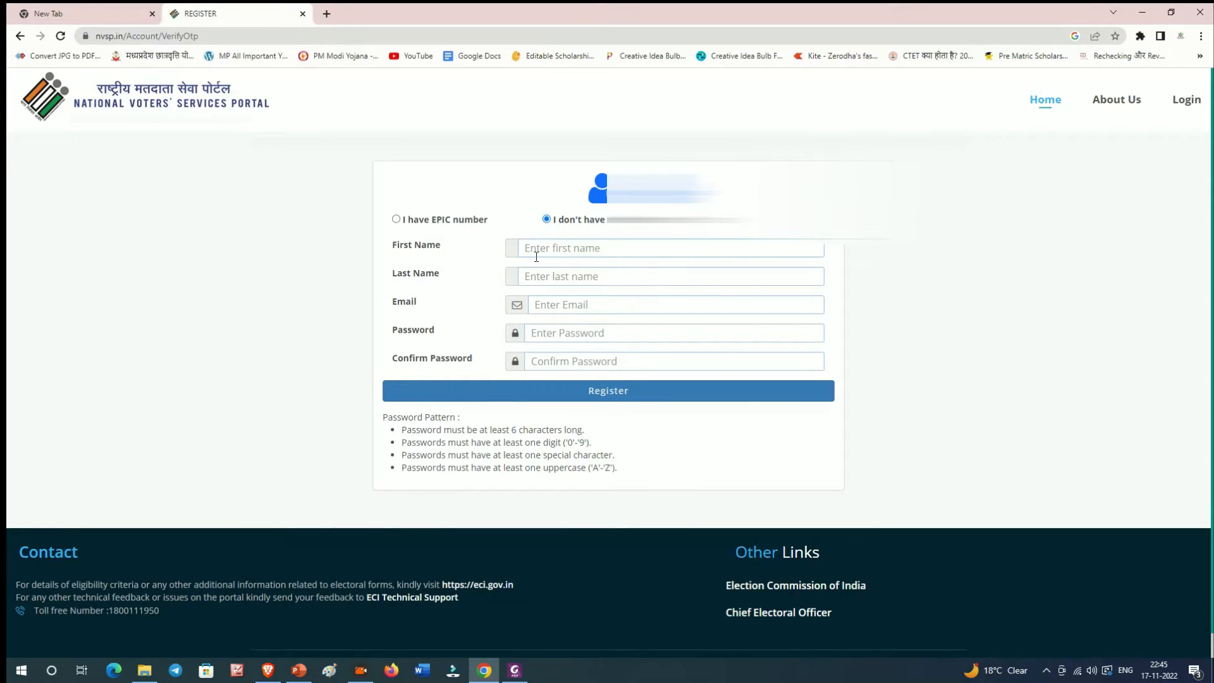
pyautogui.doubleClick(548, 220)
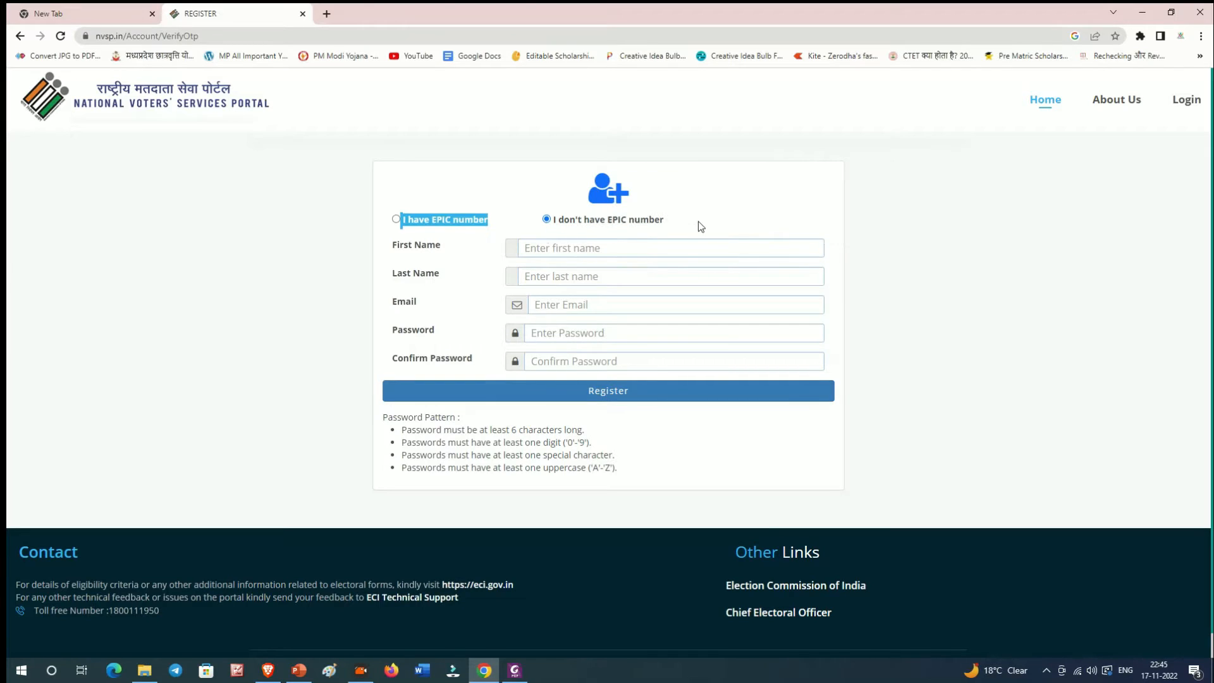
pyautogui.click(734, 220)
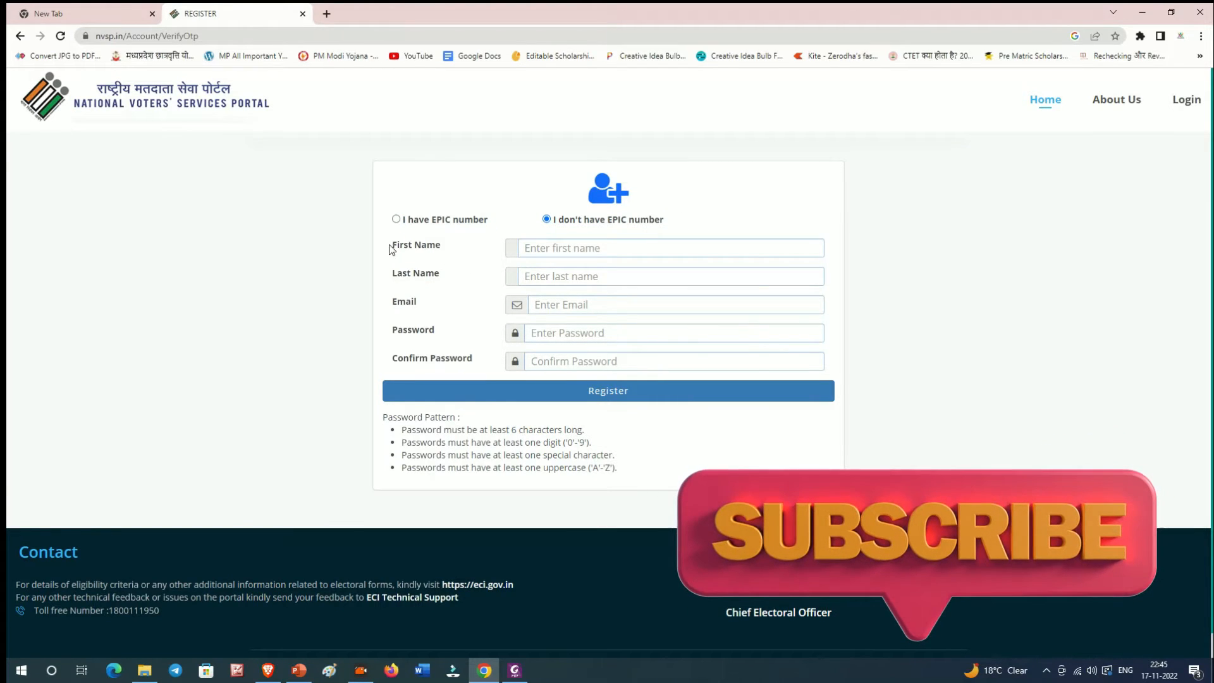
pyautogui.moveTo(393, 245); pyautogui.dragTo(487, 344)
pyautogui.moveTo(416, 276); pyautogui.dragTo(472, 305)
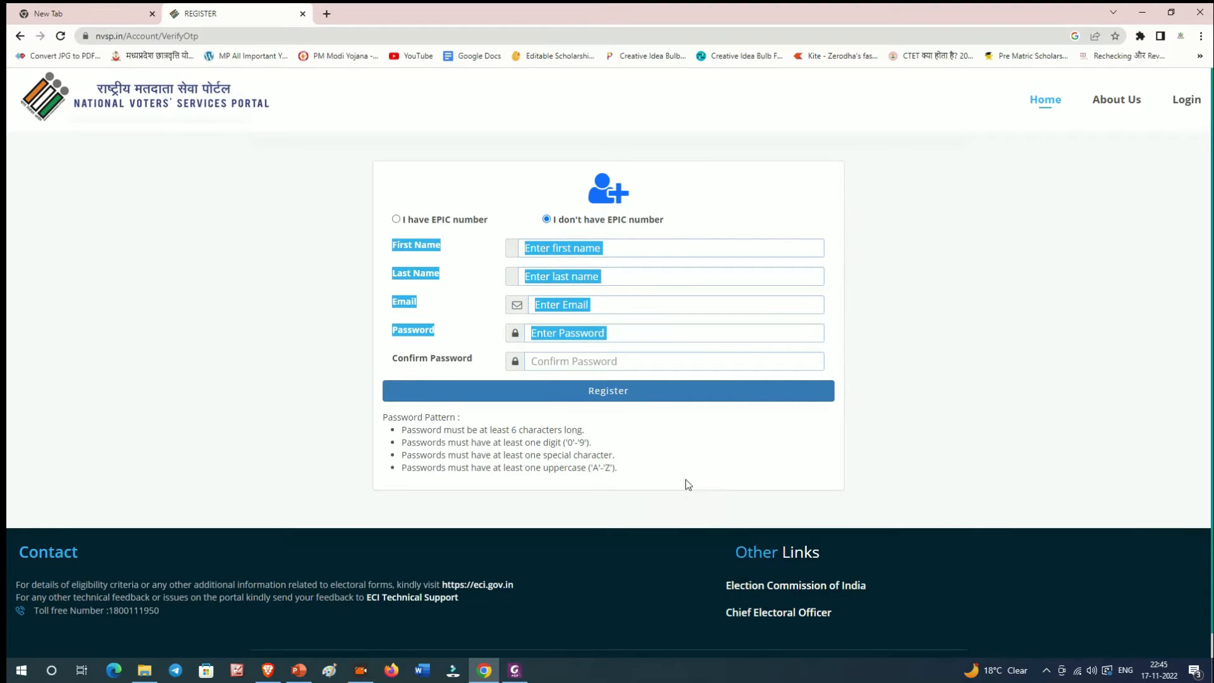
pyautogui.click(632, 276)
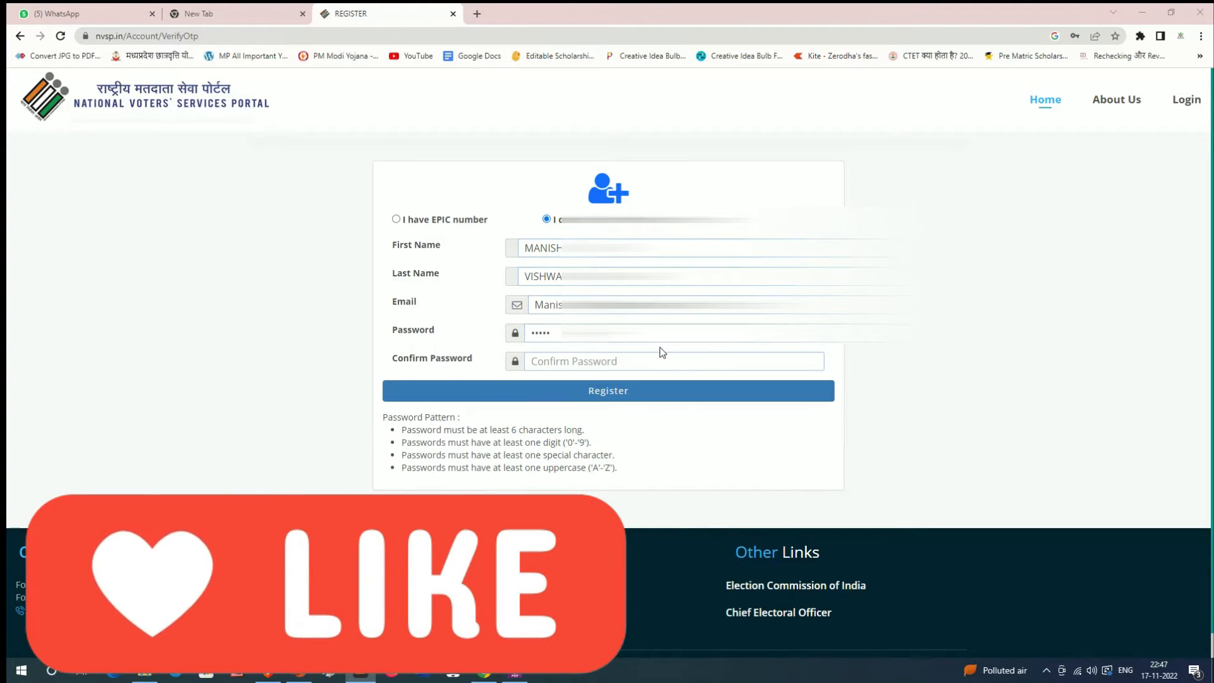
# Step: Re-enter the password and its confirmation, then submit the registration
pyautogui.click(686, 333)
pyautogui.hotkey('ctrl', 'a')
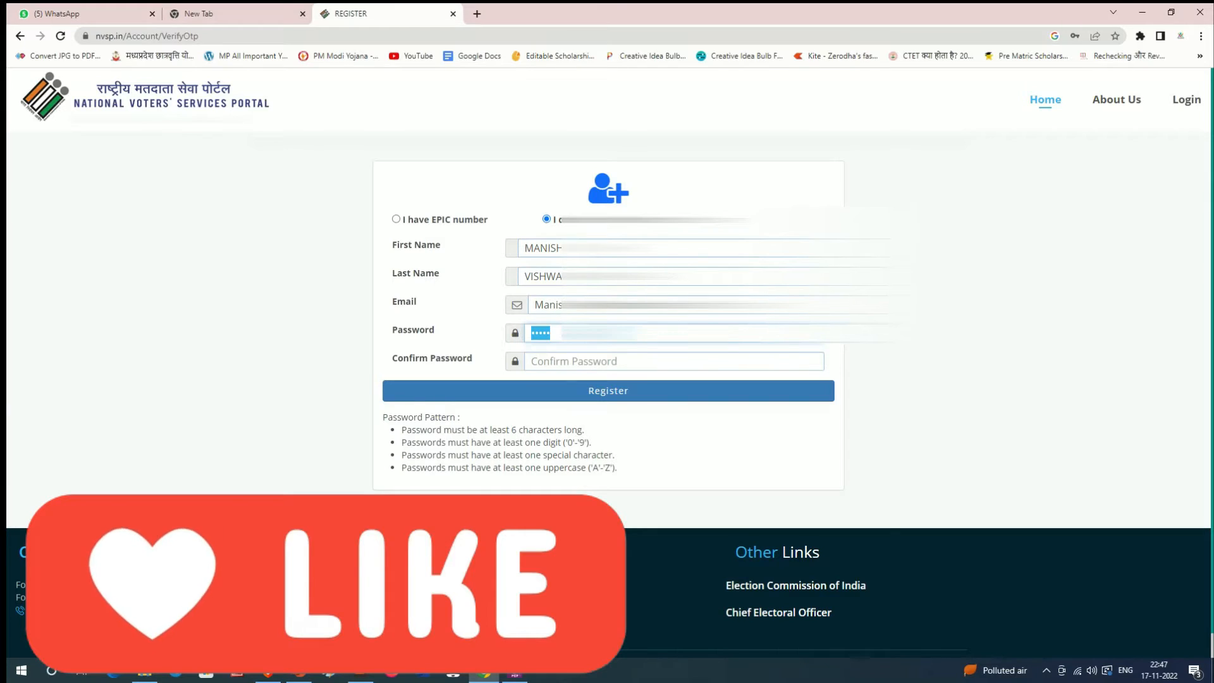
pyautogui.write('•••••')
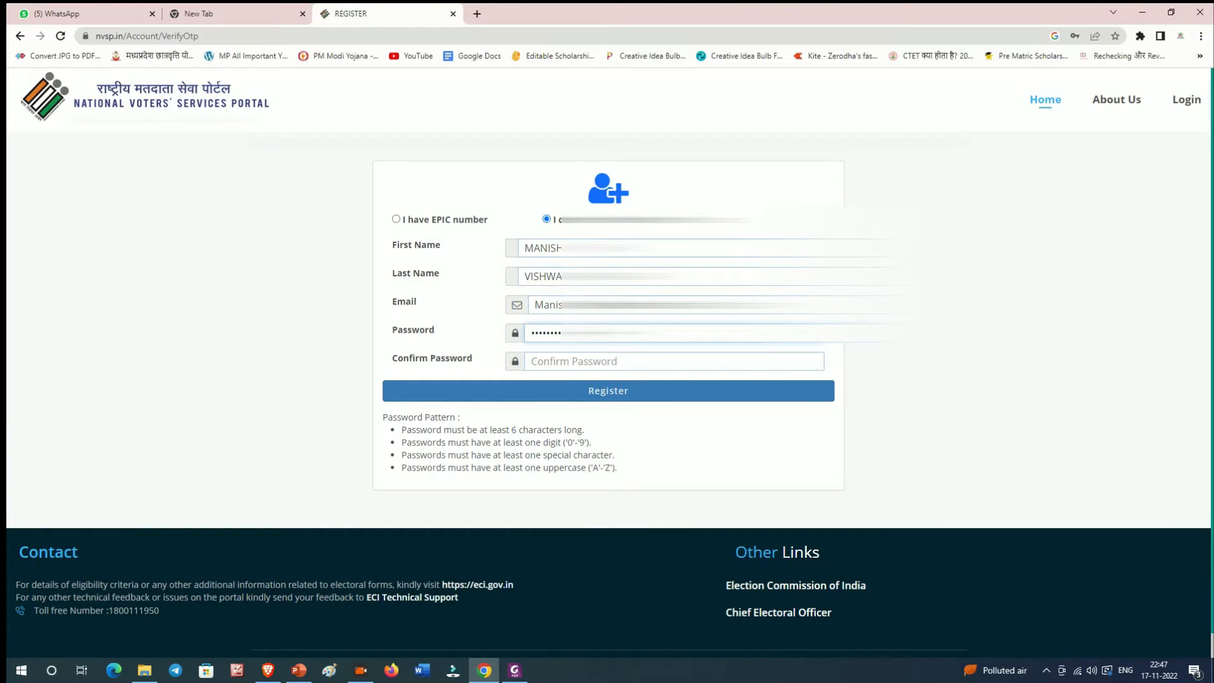
pyautogui.press('Tab')
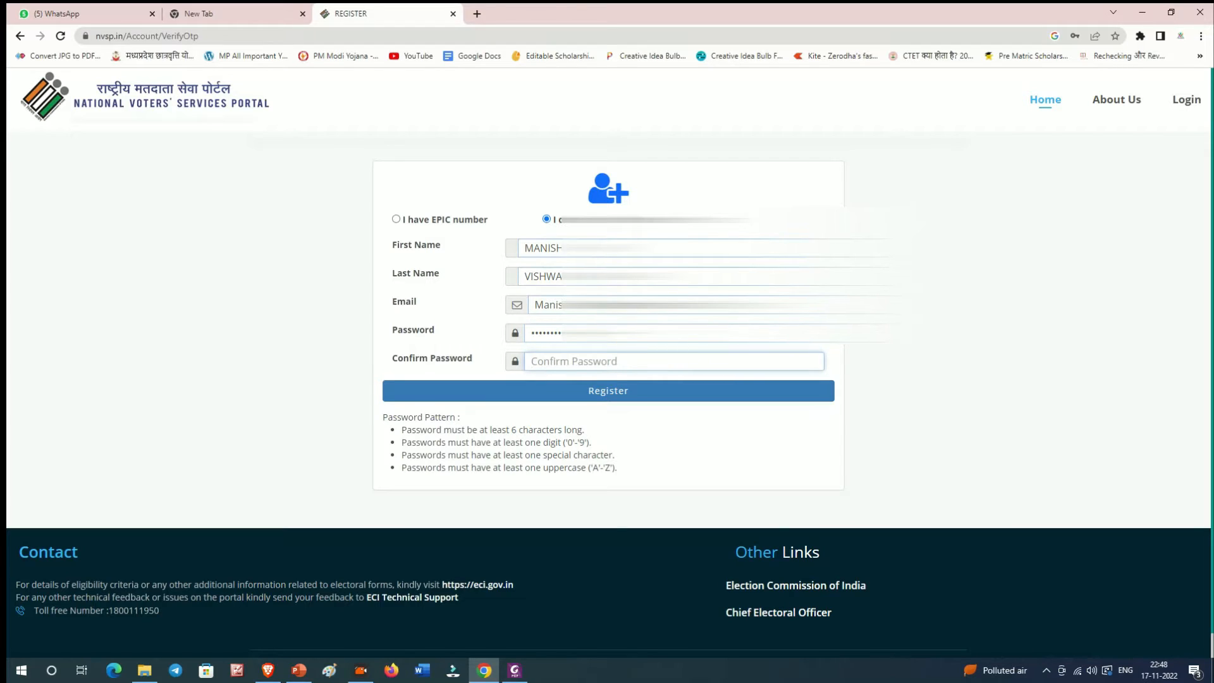
pyautogui.write('•')
pyautogui.click(623, 397)
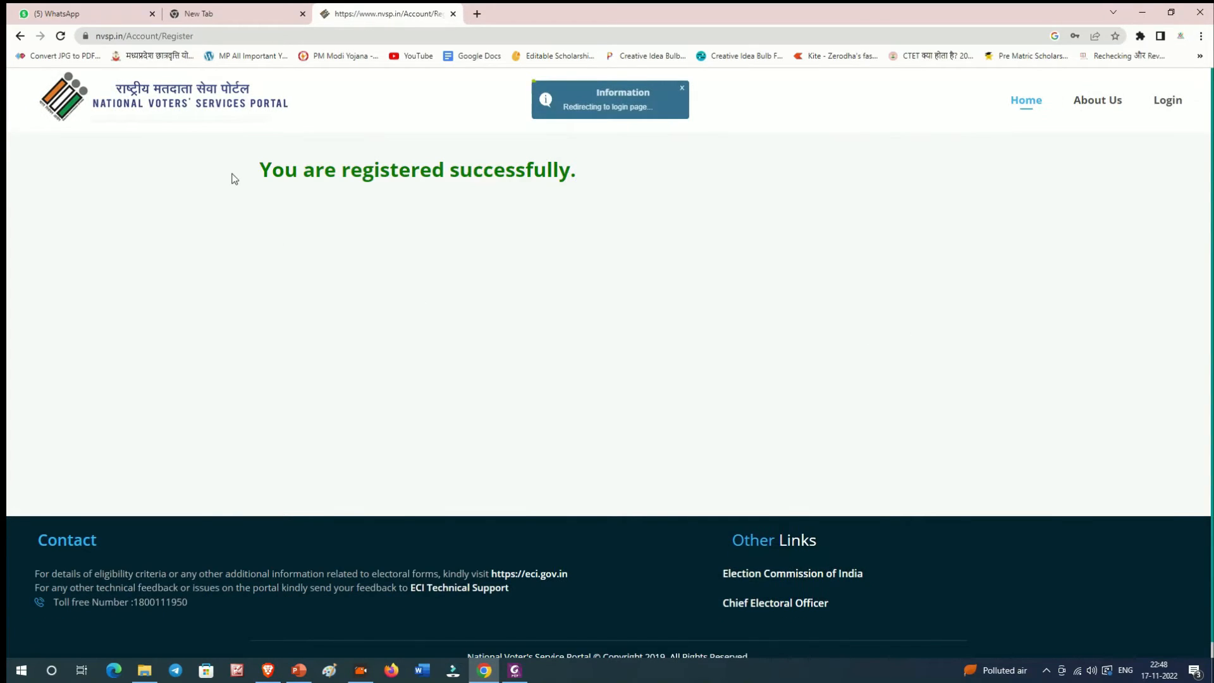
# Step: Log in with the new account's mobile or e-mail, password and captcha
pyautogui.moveTo(246, 174); pyautogui.dragTo(598, 185)
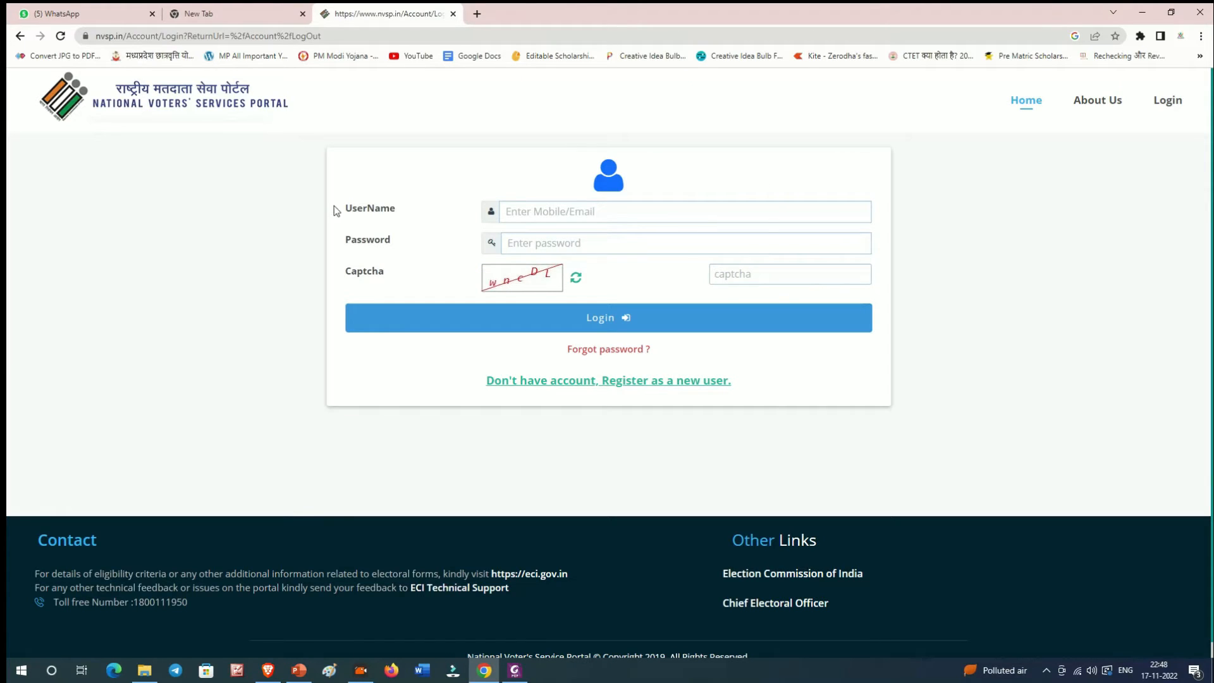
pyautogui.moveTo(335, 207); pyautogui.dragTo(560, 216)
pyautogui.click(572, 216)
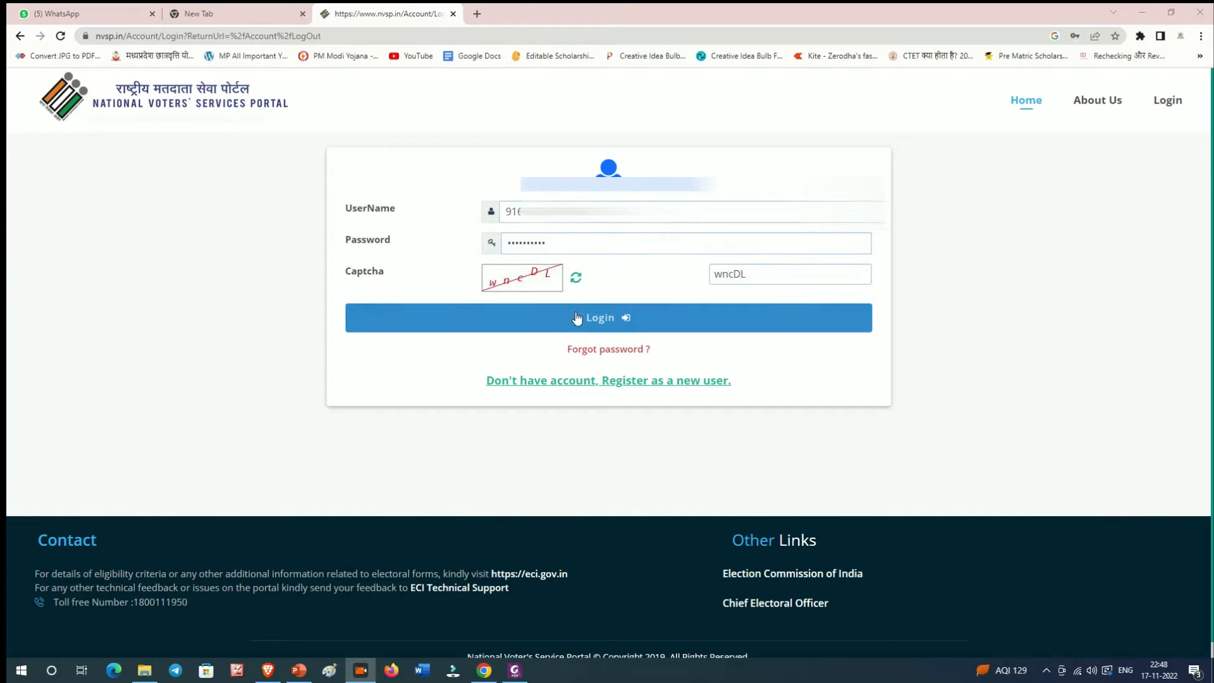
pyautogui.click(612, 326)
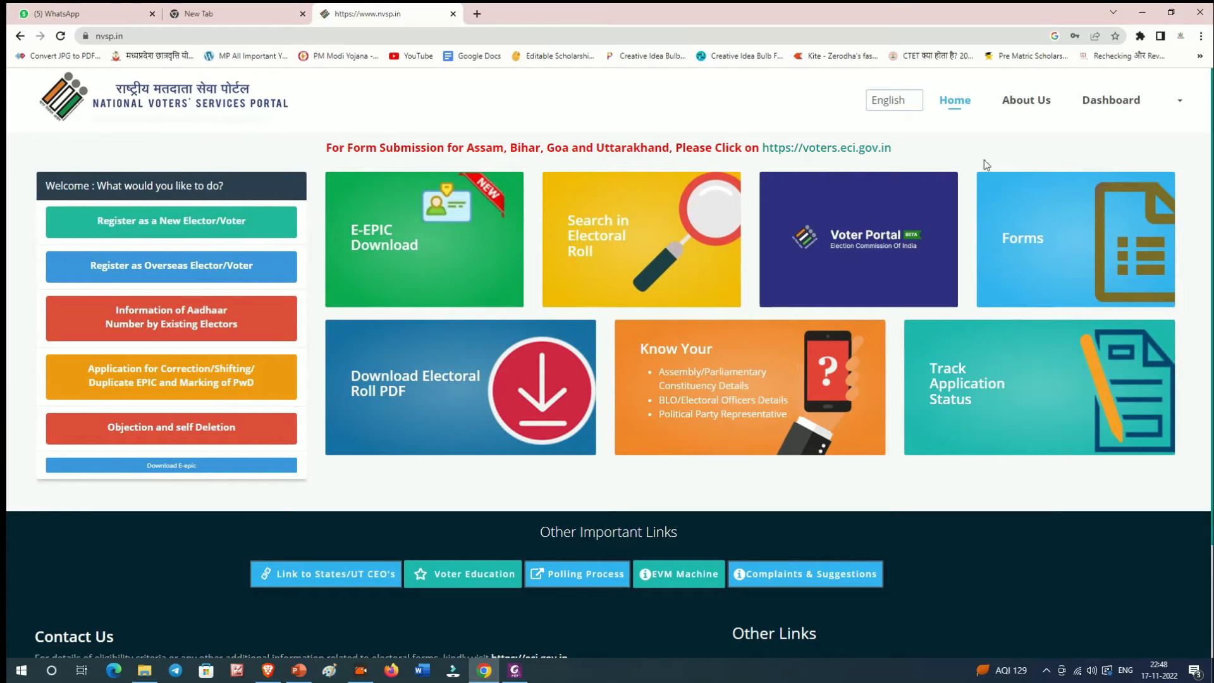
# Step: Visit the account Dashboard, then return to the portal home page
pyautogui.click(1123, 105)
pyautogui.moveTo(1166, 122)
pyautogui.click(1179, 99)
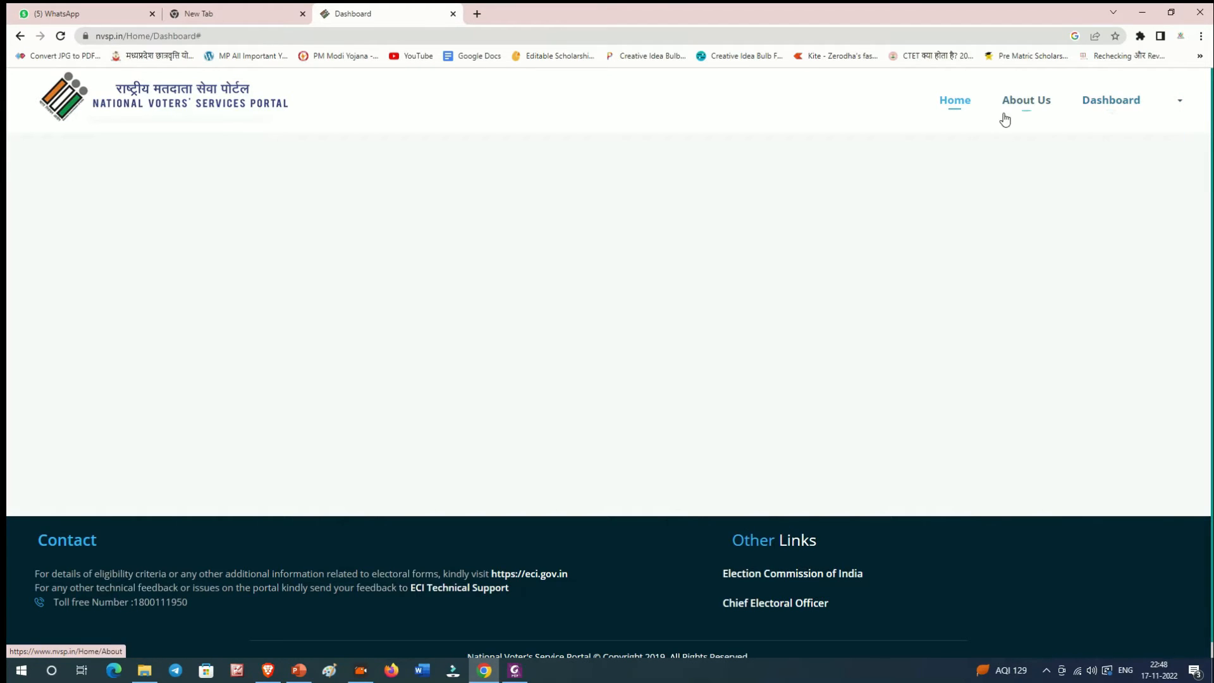
pyautogui.click(958, 109)
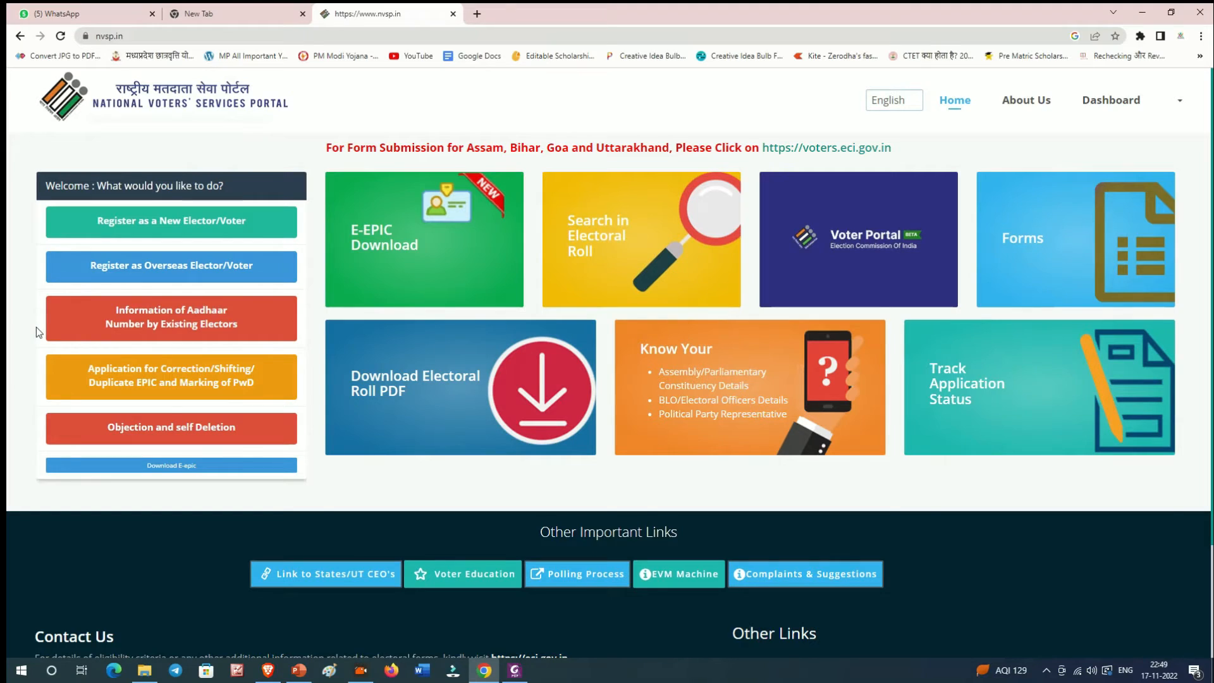
# Step: Open the Form 6 link under 'Register as a New Elector/Voter'
pyautogui.moveTo(45, 187); pyautogui.dragTo(70, 219)
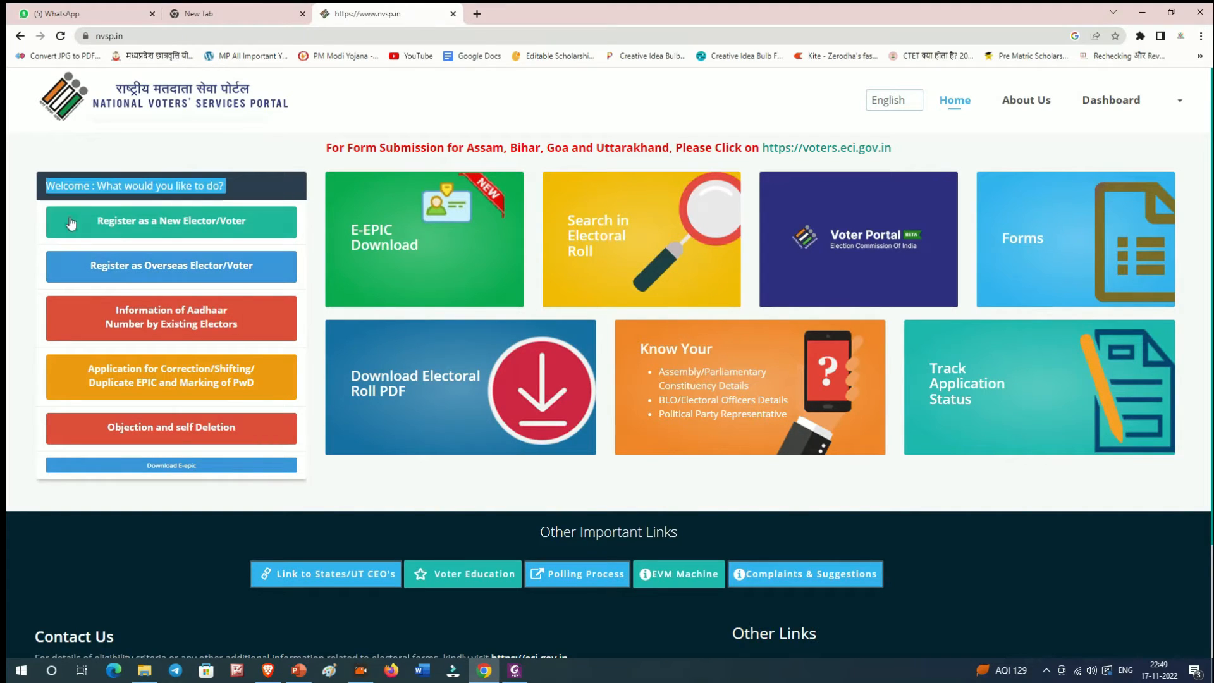
pyautogui.click(142, 219)
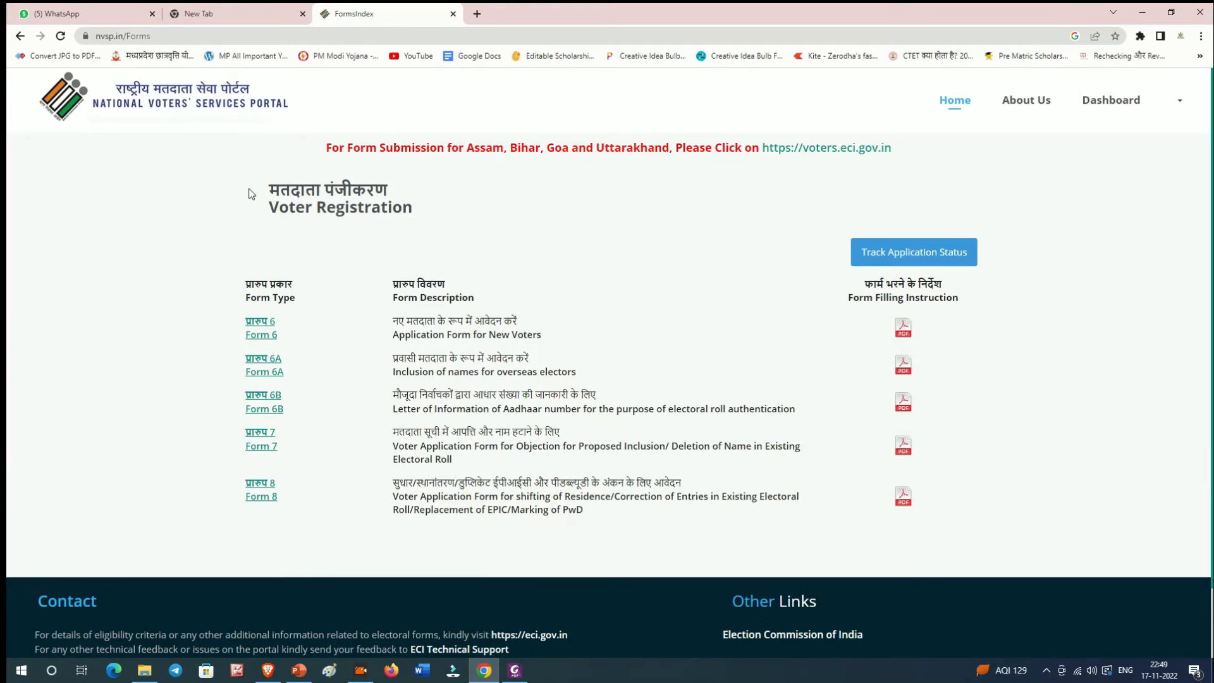
pyautogui.moveTo(250, 190); pyautogui.dragTo(414, 224)
pyautogui.click(291, 170)
pyautogui.moveTo(219, 315); pyautogui.dragTo(317, 335)
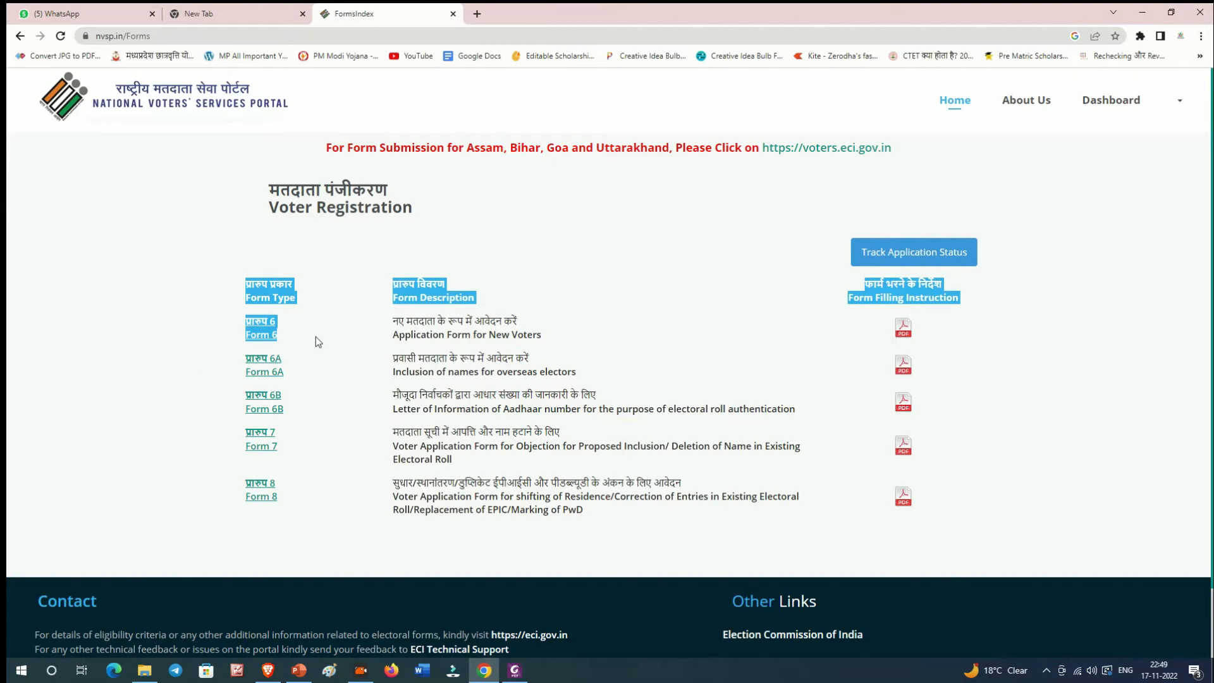
pyautogui.click(267, 330)
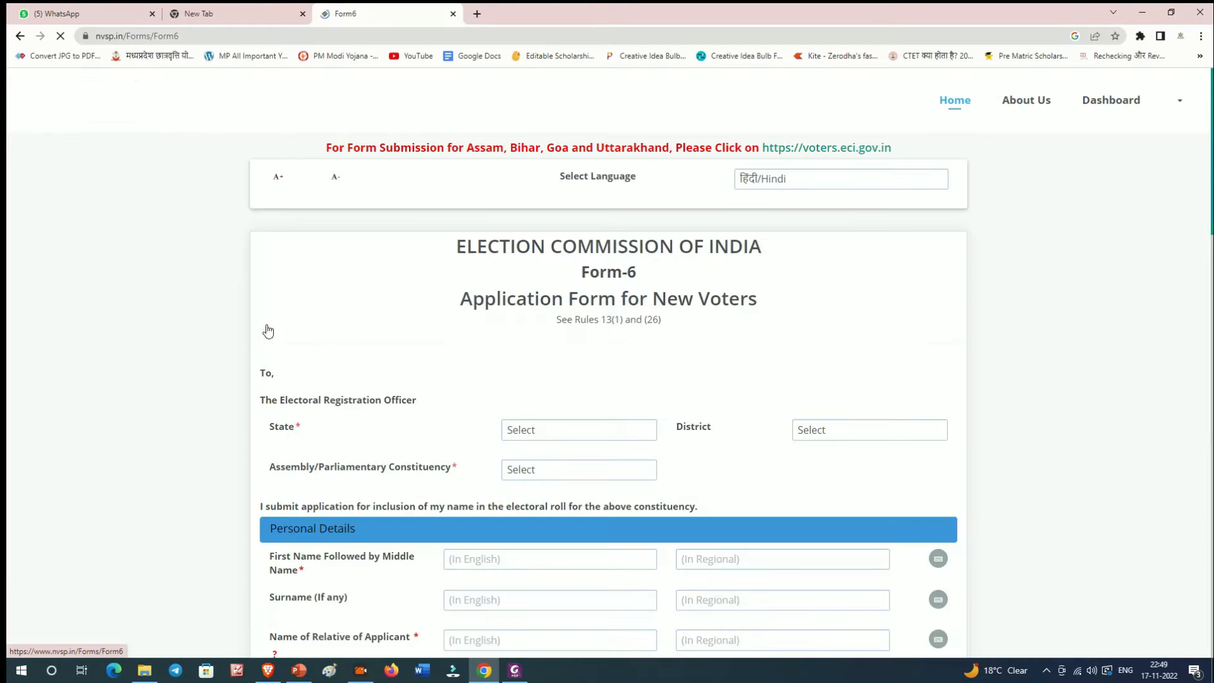
# Step: Set the state to Madhya Pradesh and the district to BHOPAL
pyautogui.scroll(-9, 282, 292)
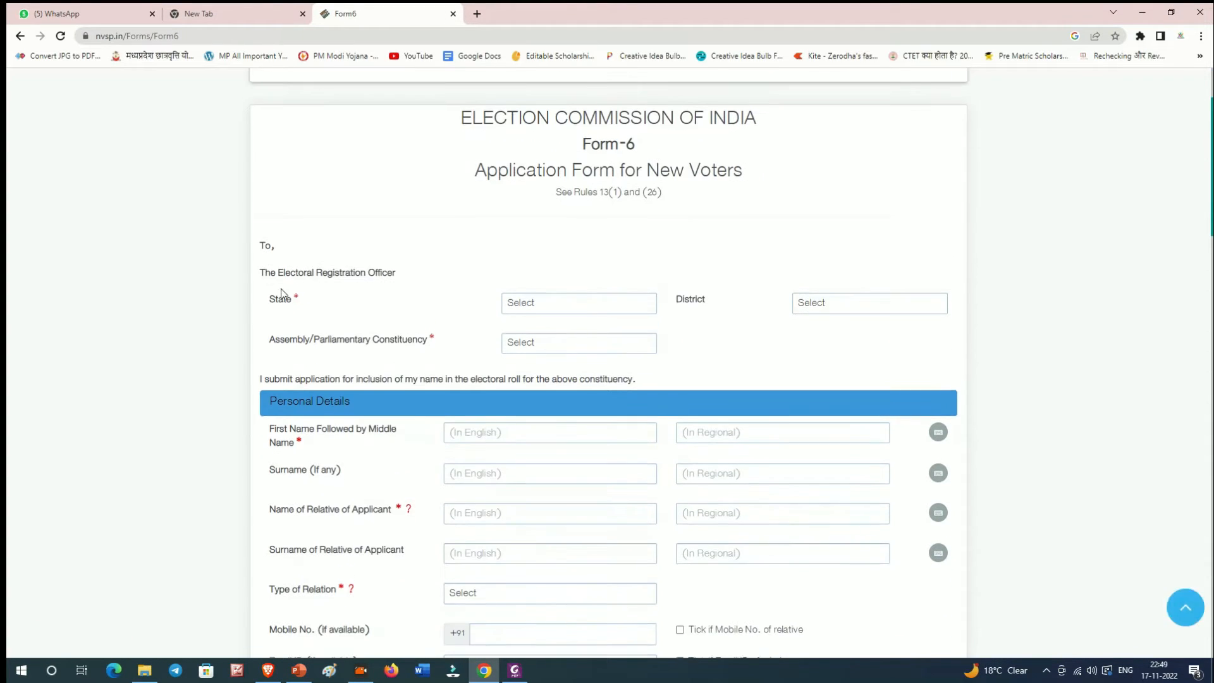
pyautogui.scroll(8, 283, 298)
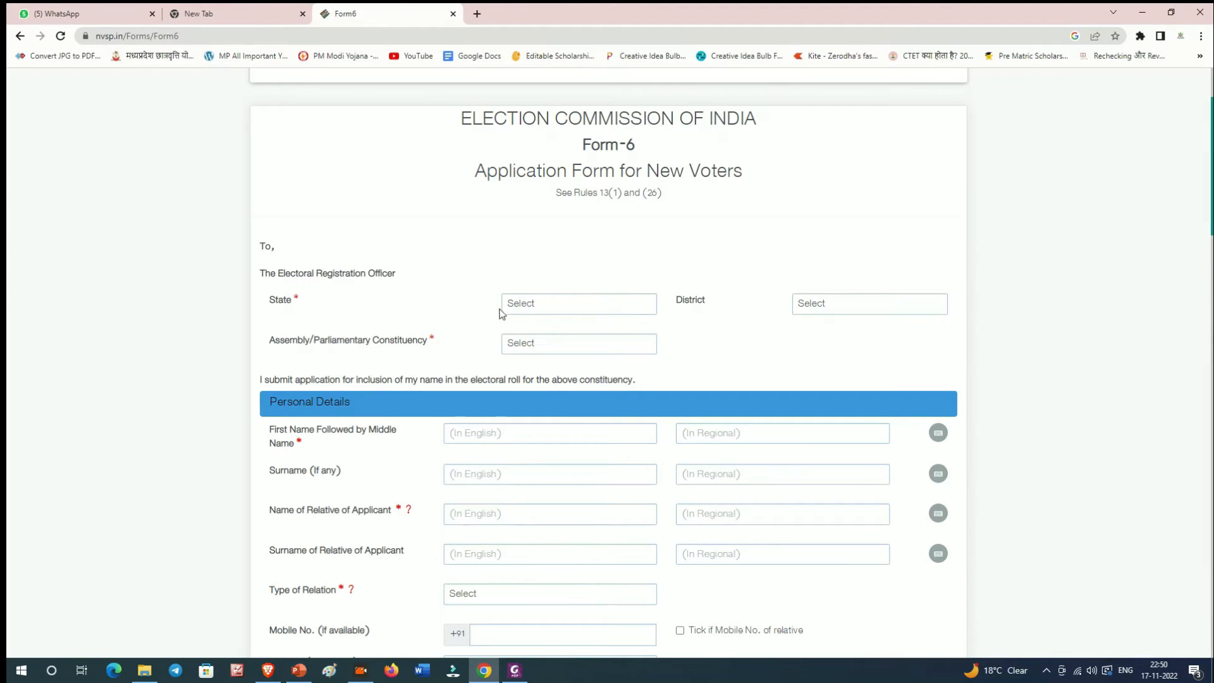
pyautogui.click(541, 310)
pyautogui.scroll(-3, 592, 388)
pyautogui.click(590, 379)
pyautogui.click(861, 317)
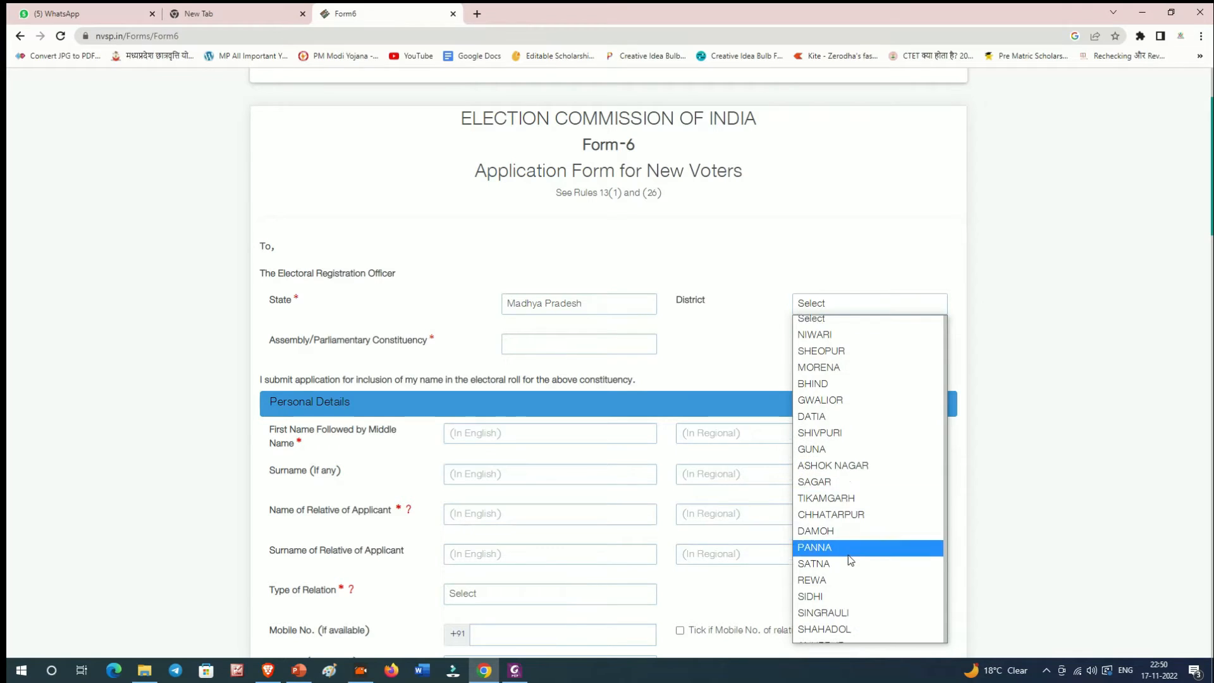
pyautogui.scroll(-8, 849, 556)
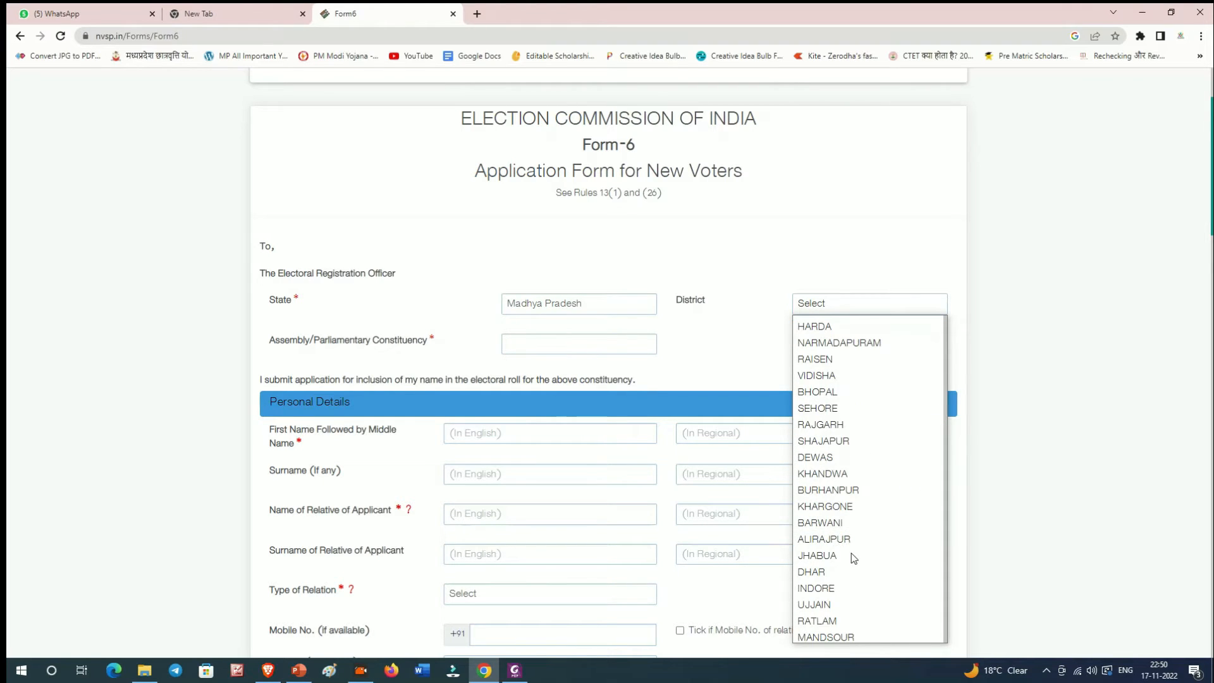
pyautogui.write('bho')
pyautogui.press('Return')
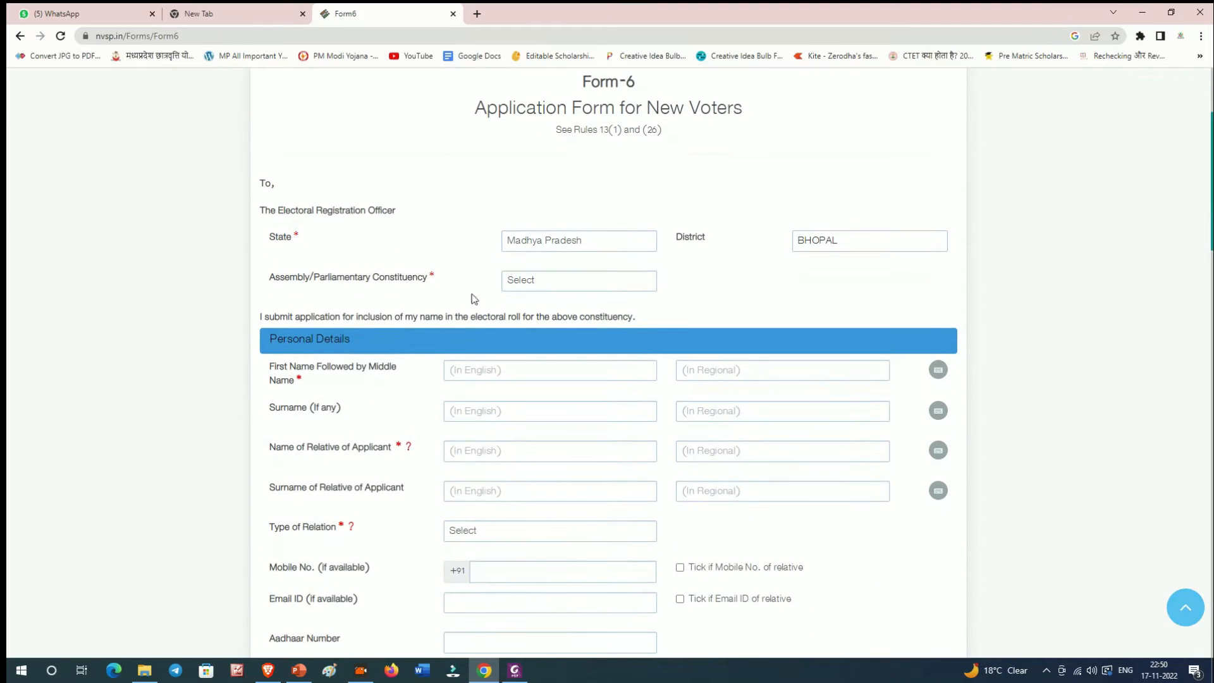
# Step: Choose NARELA as the Assembly/Parliamentary Constituency, replacing an initial HUZUR pick
pyautogui.click(519, 284)
pyautogui.click(603, 351)
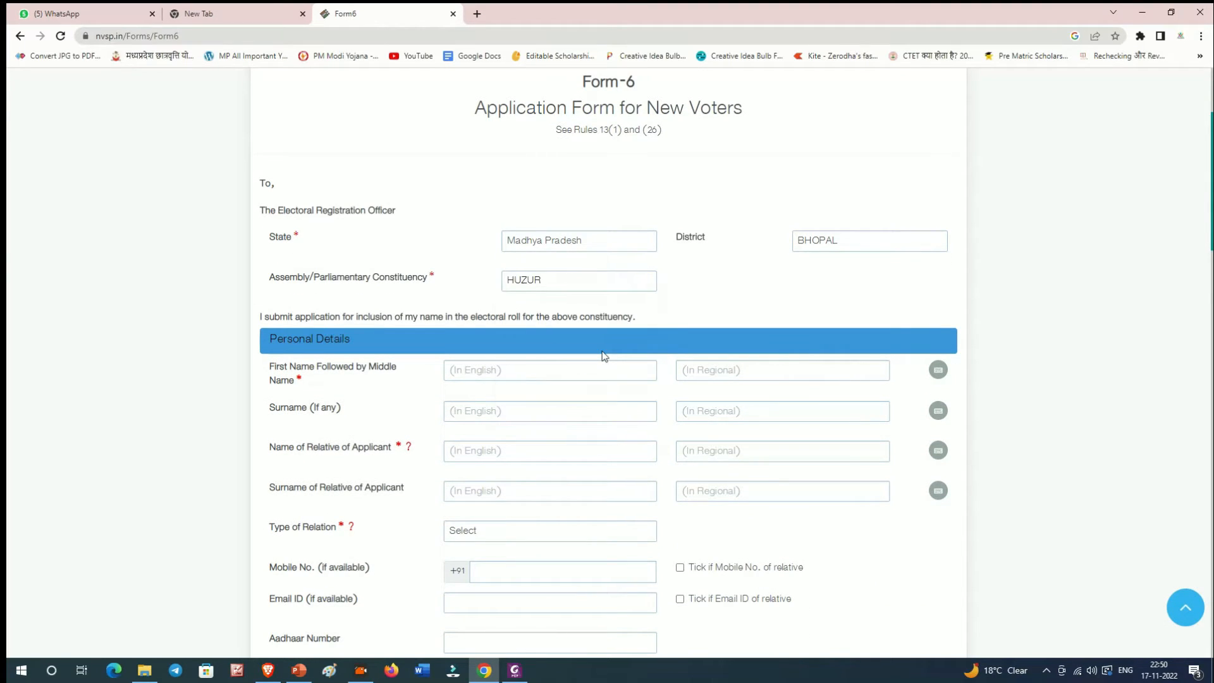
pyautogui.click(547, 280)
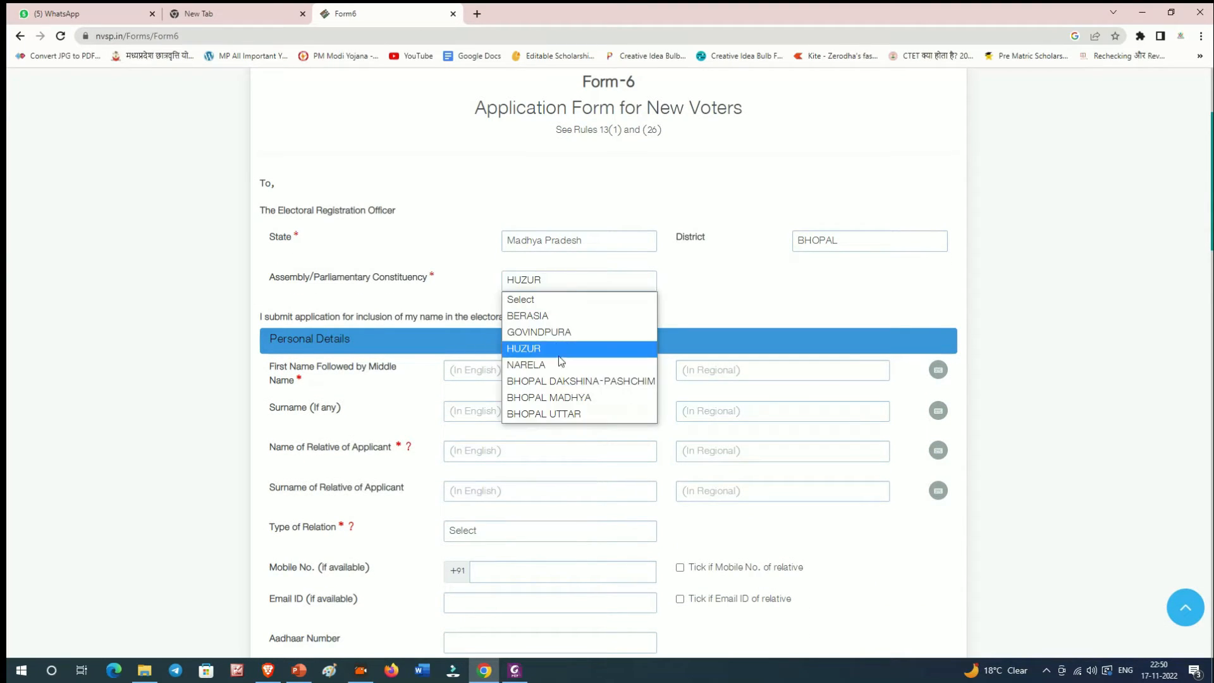
pyautogui.click(525, 363)
pyautogui.scroll(-1, 303, 369)
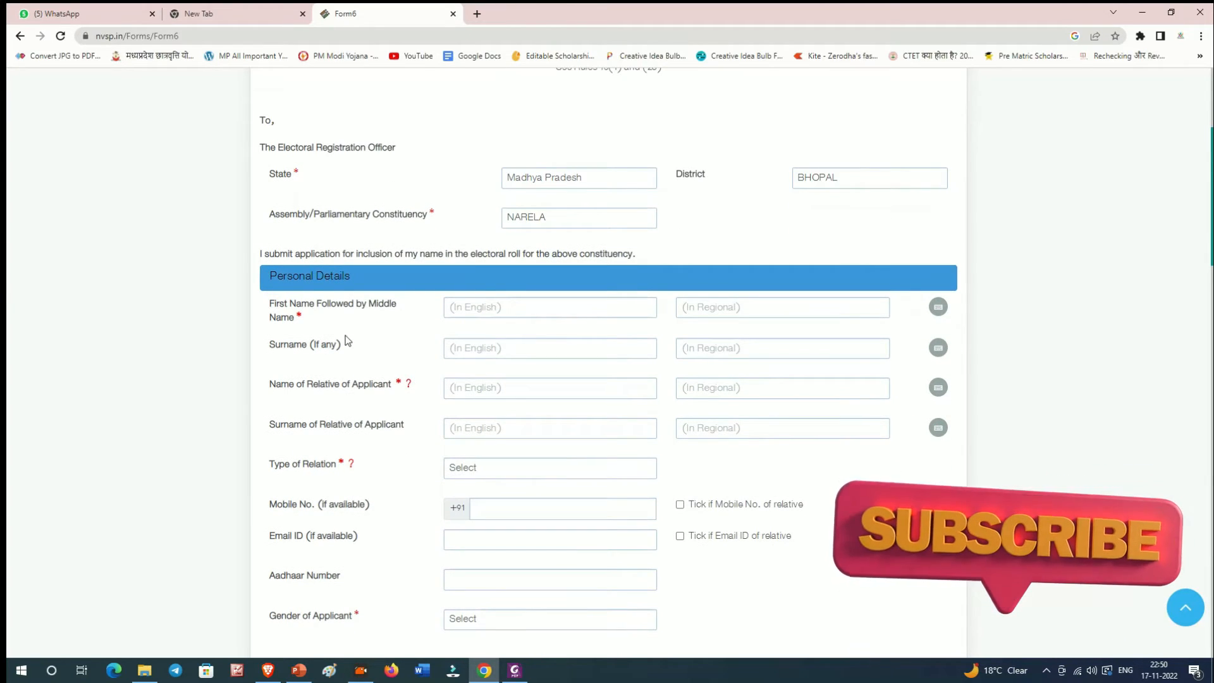
pyautogui.scroll(-1, 346, 342)
pyautogui.moveTo(309, 282); pyautogui.dragTo(291, 283)
pyautogui.scroll(-1, 313, 353)
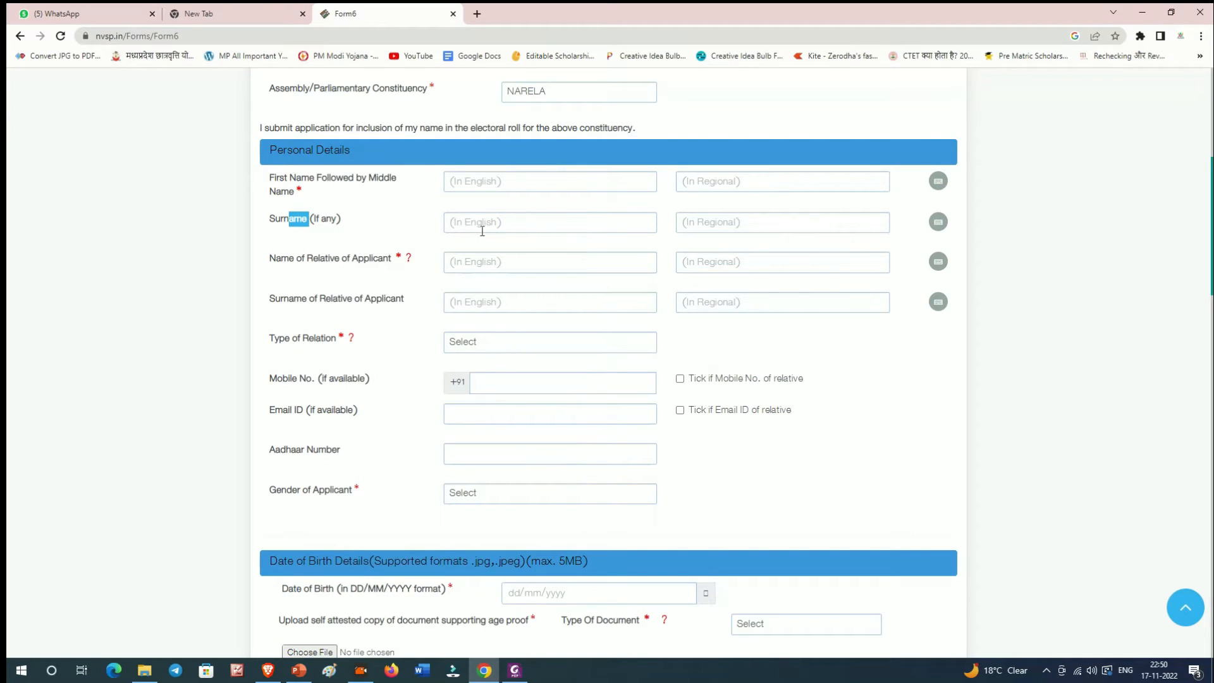
# Step: Enter the applicant's first name in English, removing a stray trailing initial
pyautogui.click(486, 182)
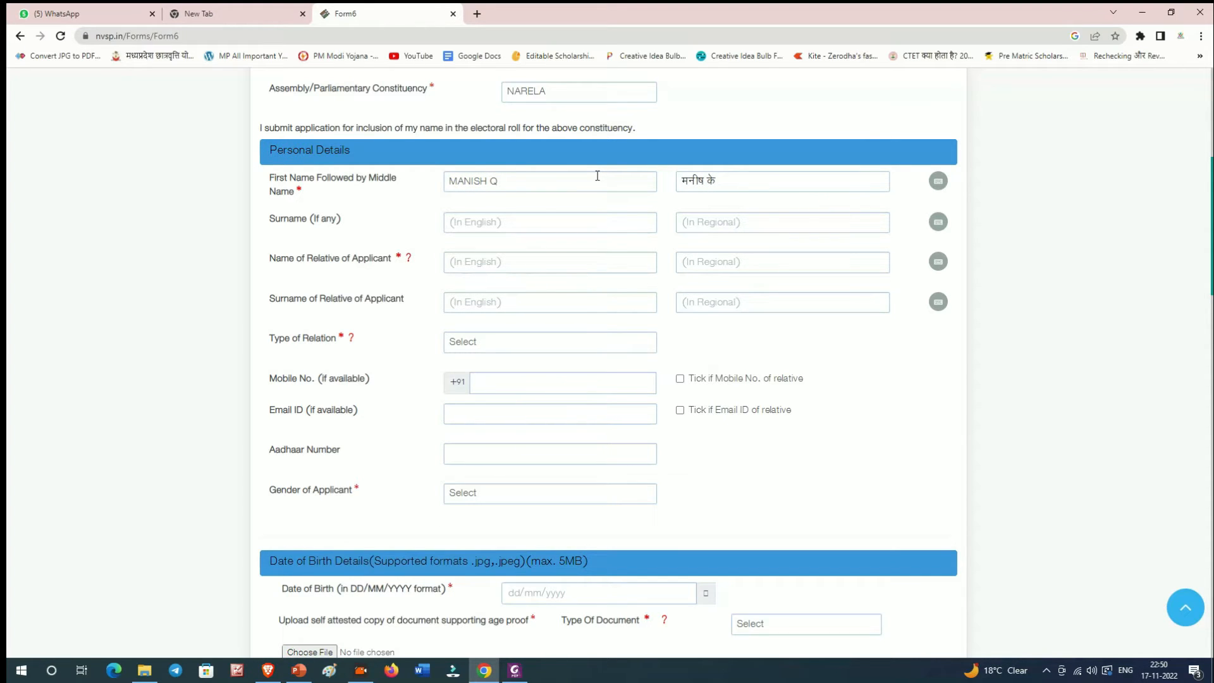
pyautogui.click(597, 176)
pyautogui.press('BackSpace')
pyautogui.click(782, 184)
pyautogui.press('BackSpace')
pyautogui.press('BackSpace')
pyautogui.press('BackSpace')
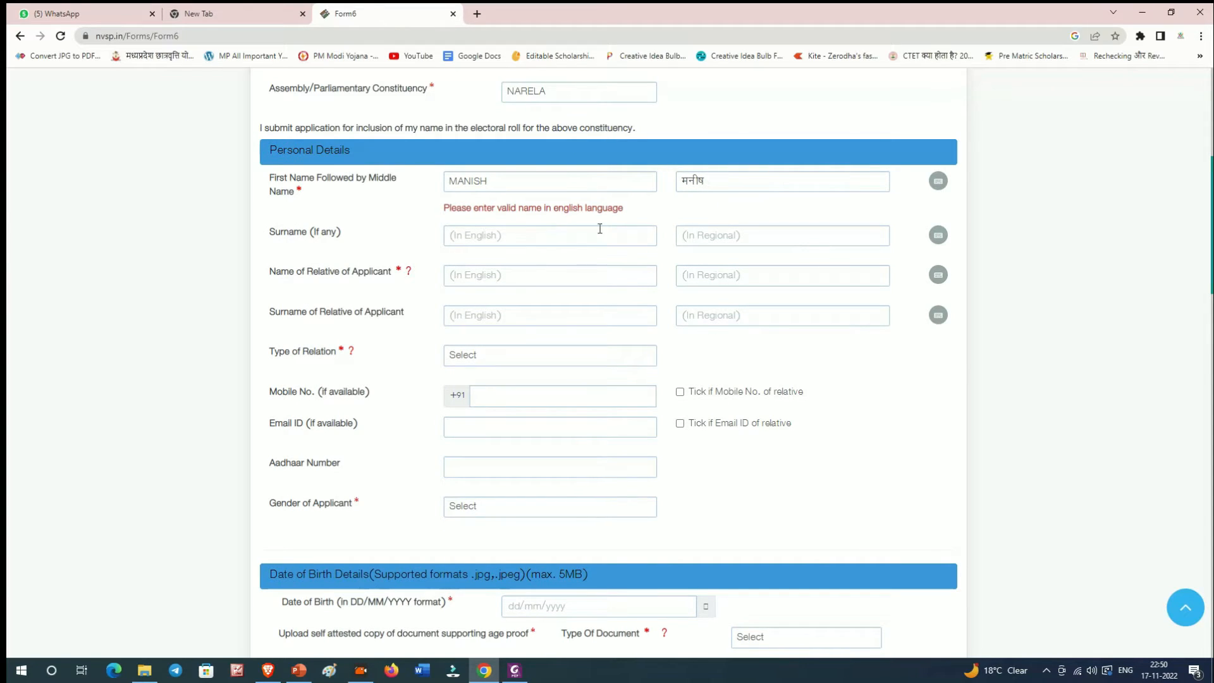
# Step: Enter the applicant's surname in English and fill in the relative's name
pyautogui.click(550, 234)
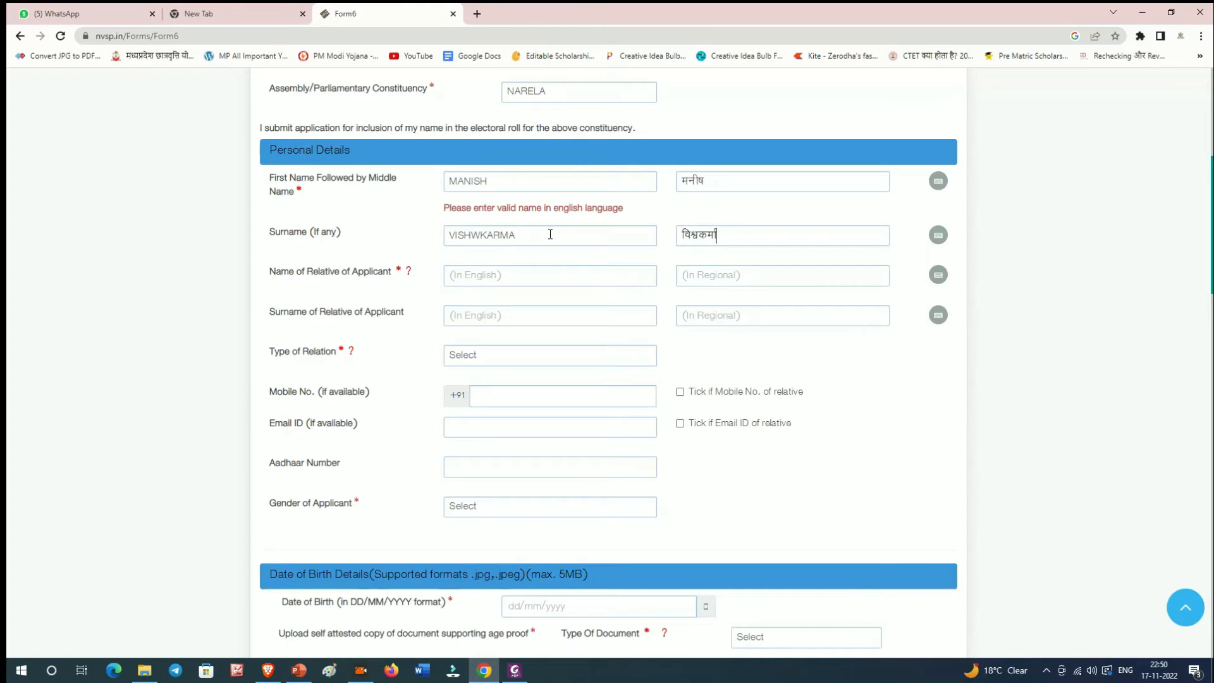
pyautogui.click(629, 279)
pyautogui.moveTo(272, 277); pyautogui.dragTo(364, 277)
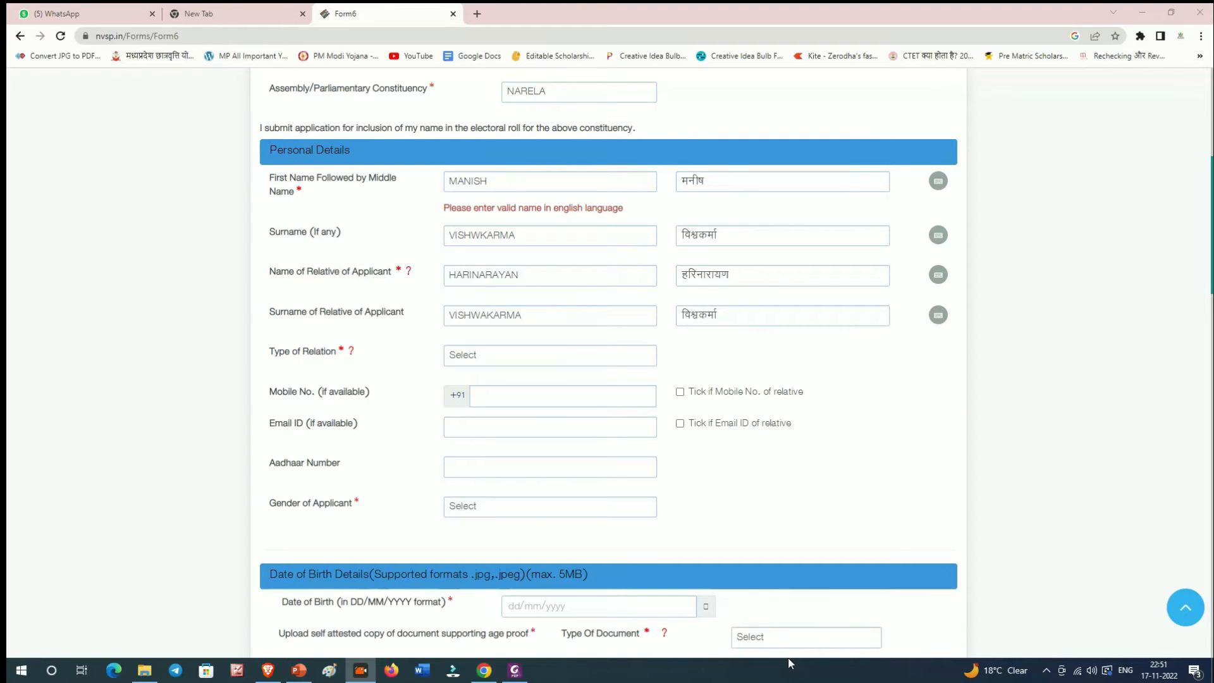
pyautogui.scroll(-1, 361, 333)
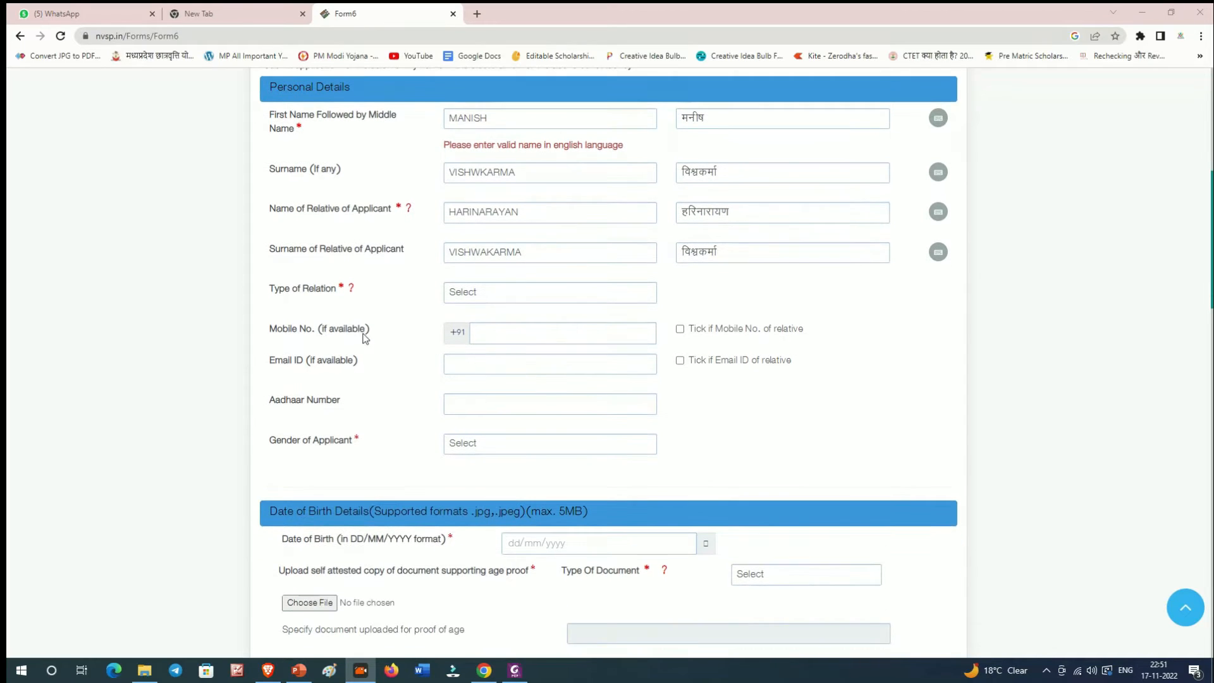
# Step: Set Type of Relation to Father
pyautogui.click(270, 294)
pyautogui.moveTo(270, 294); pyautogui.dragTo(425, 302)
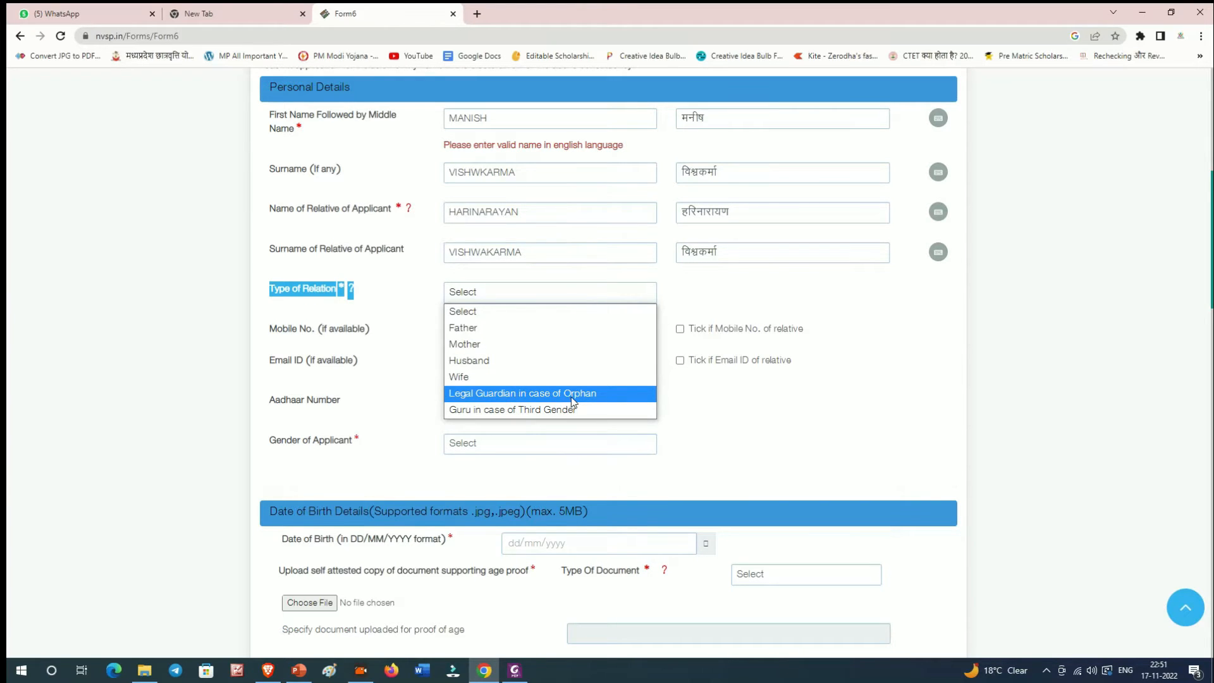
pyautogui.click(495, 328)
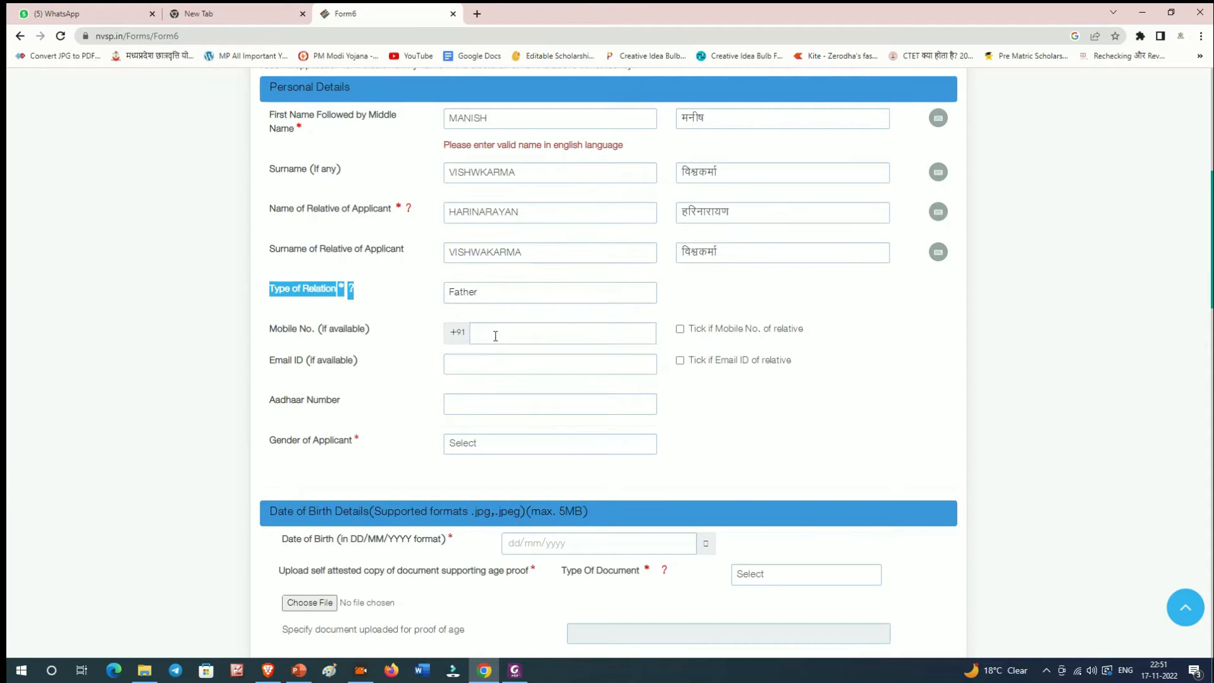
pyautogui.scroll(-1, 383, 330)
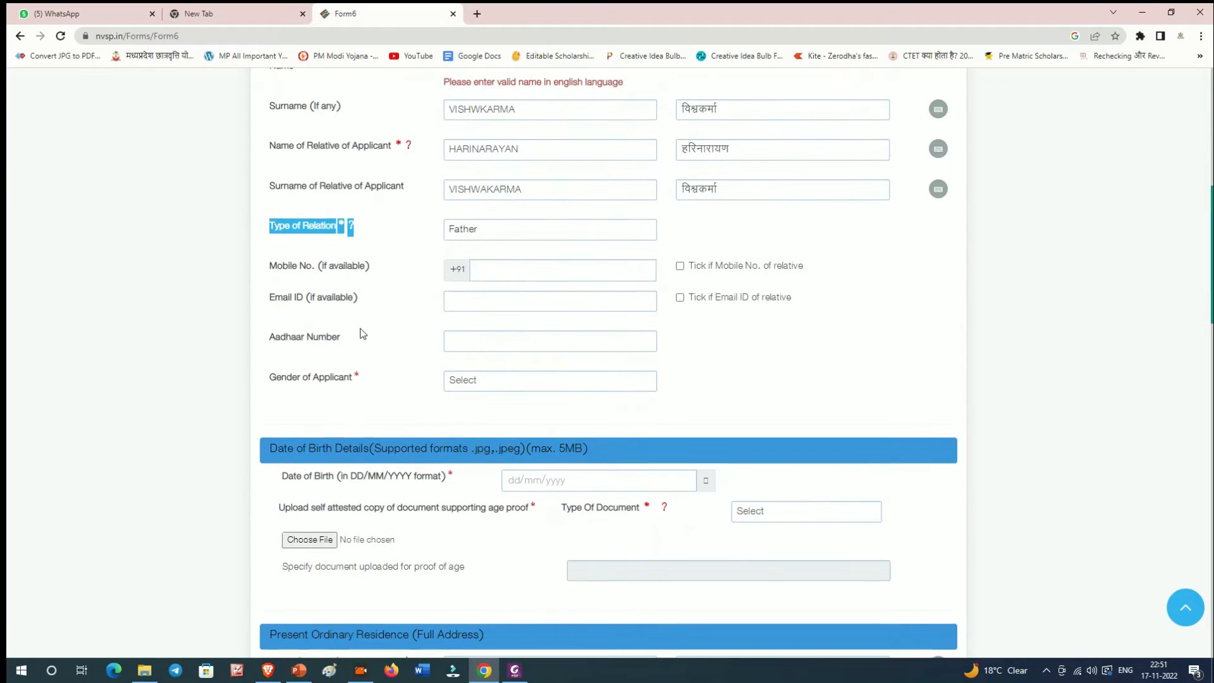
pyautogui.click(341, 294)
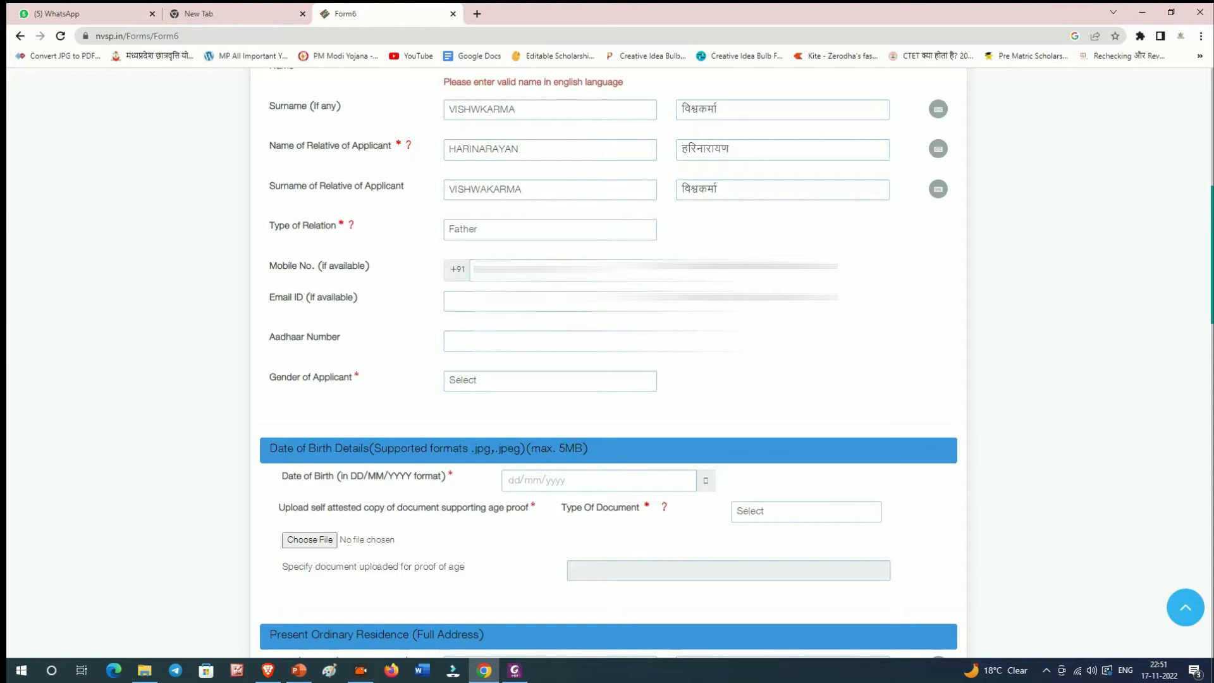
# Step: Fill in the mobile number and paste the e-mail address into Email ID
pyautogui.hotkey('ctrl', 'v')
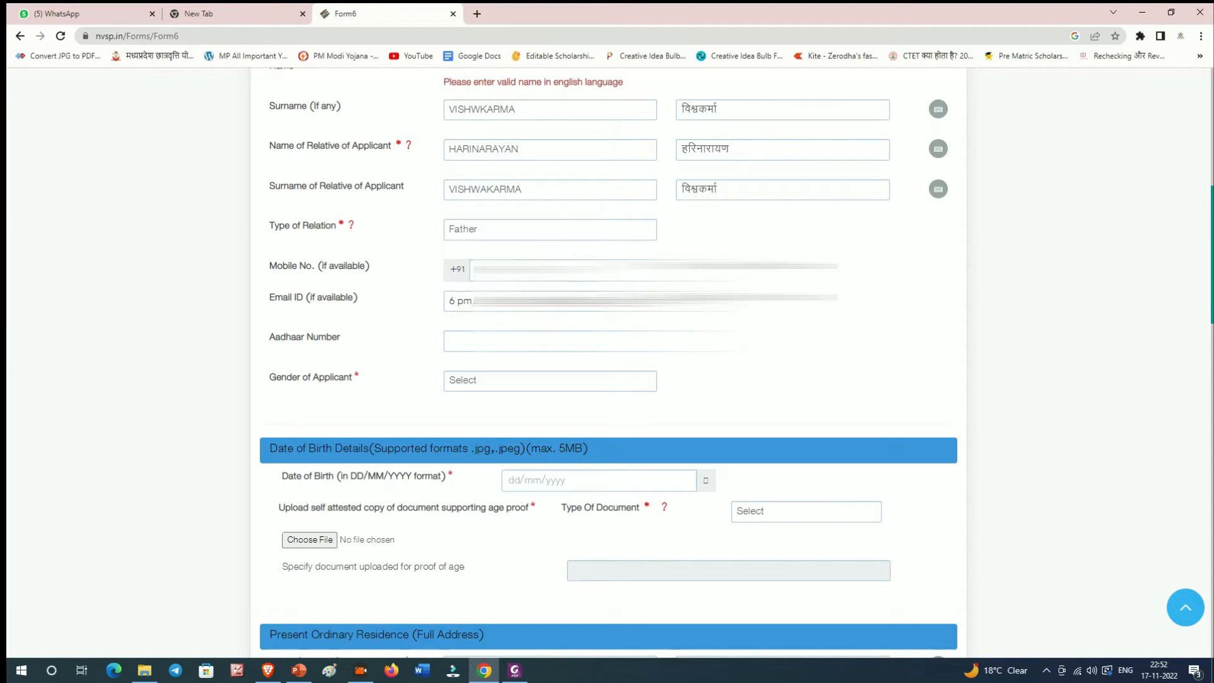
pyautogui.hotkey('ctrl', 'a')
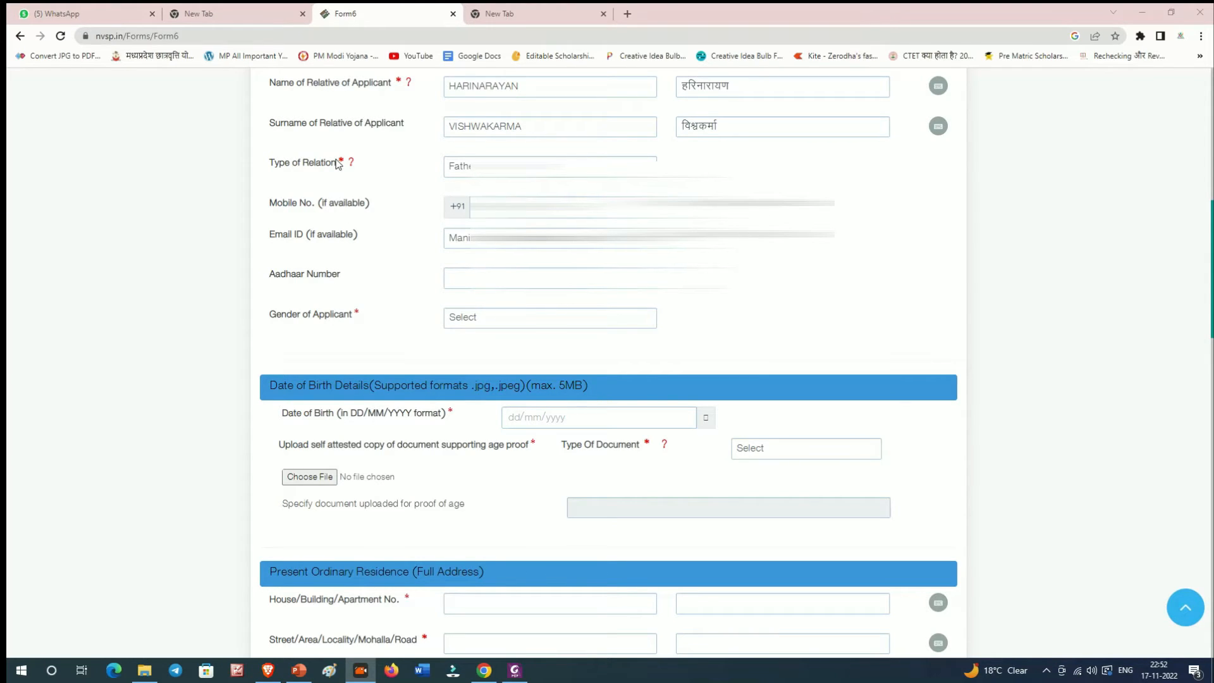
pyautogui.moveTo(336, 160); pyautogui.dragTo(366, 163)
pyautogui.click(399, 222)
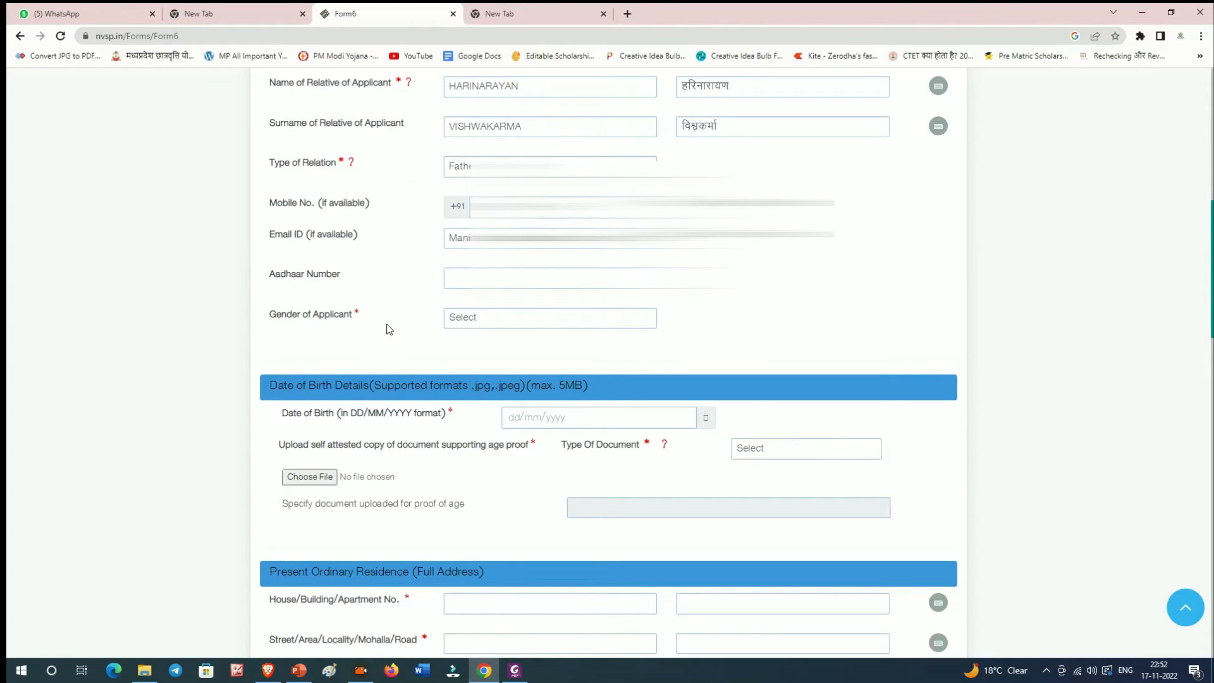
pyautogui.moveTo(329, 313); pyautogui.dragTo(374, 314)
pyautogui.click(379, 317)
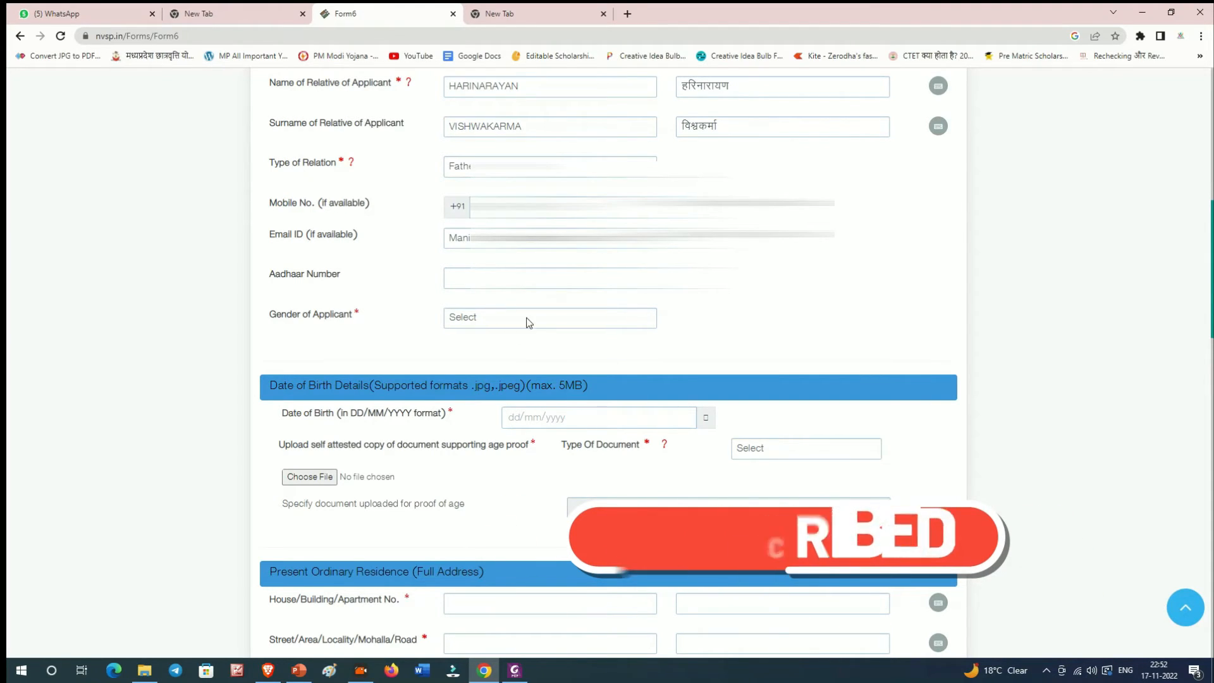
# Step: Set Gender of Applicant to Male
pyautogui.scroll(-4, 726, 543)
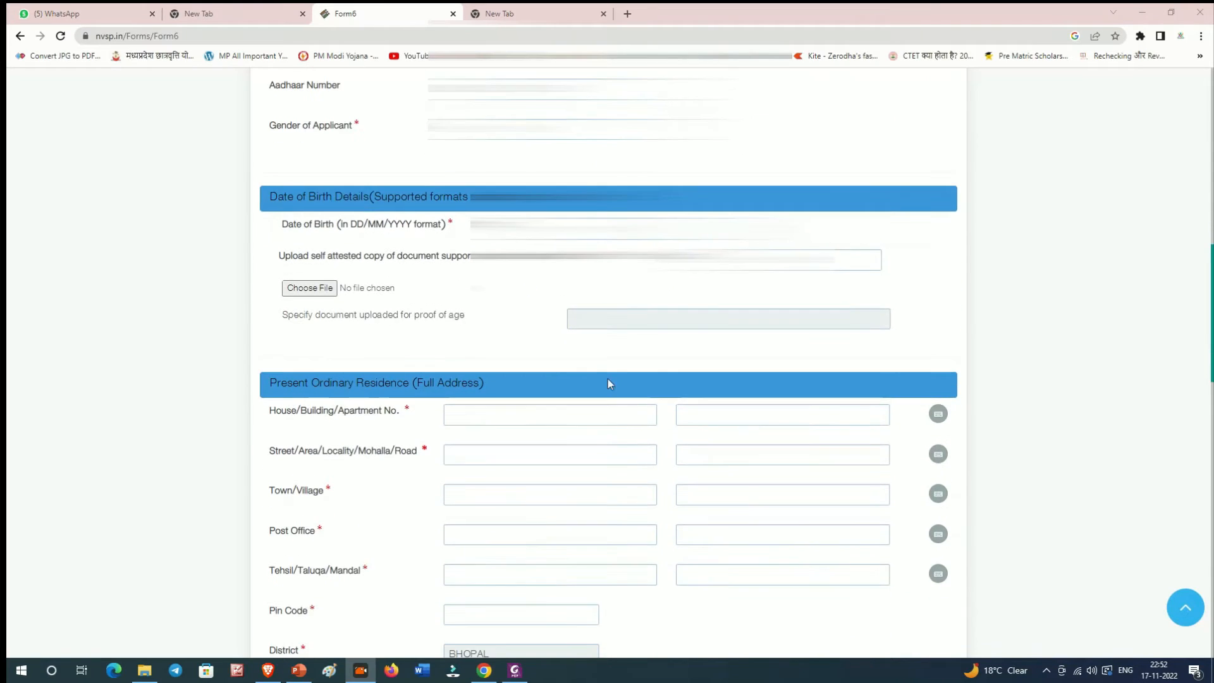
pyautogui.scroll(1, 582, 341)
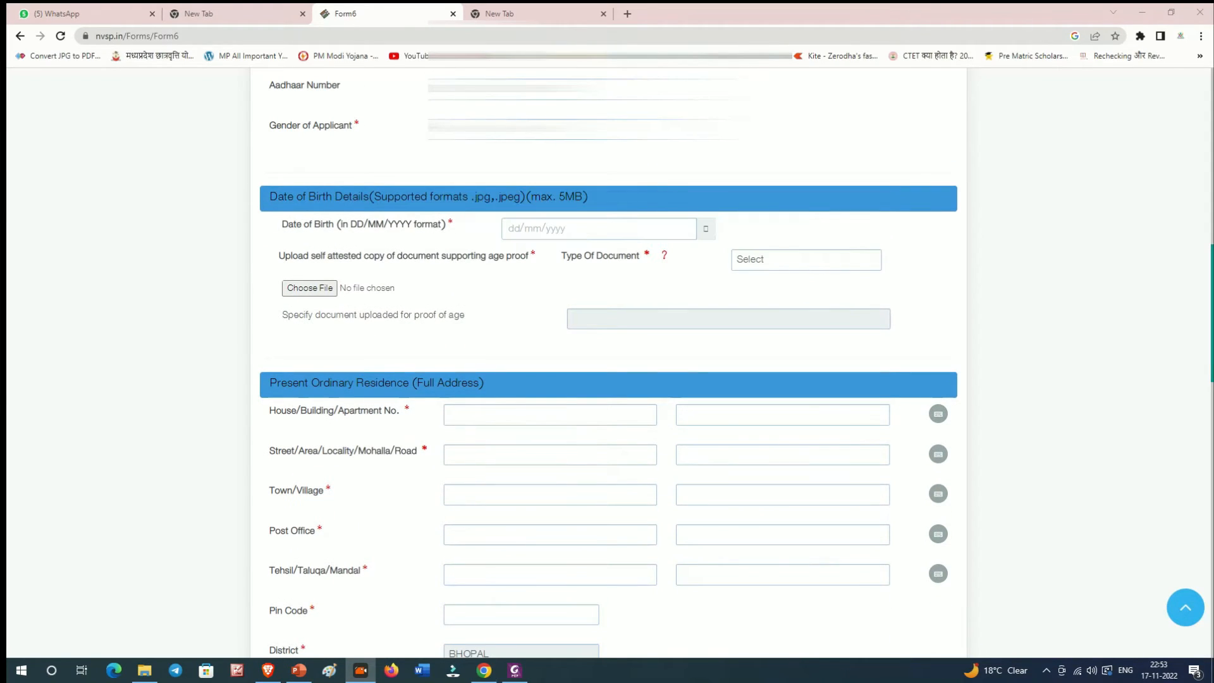
pyautogui.click(504, 130)
pyautogui.click(504, 174)
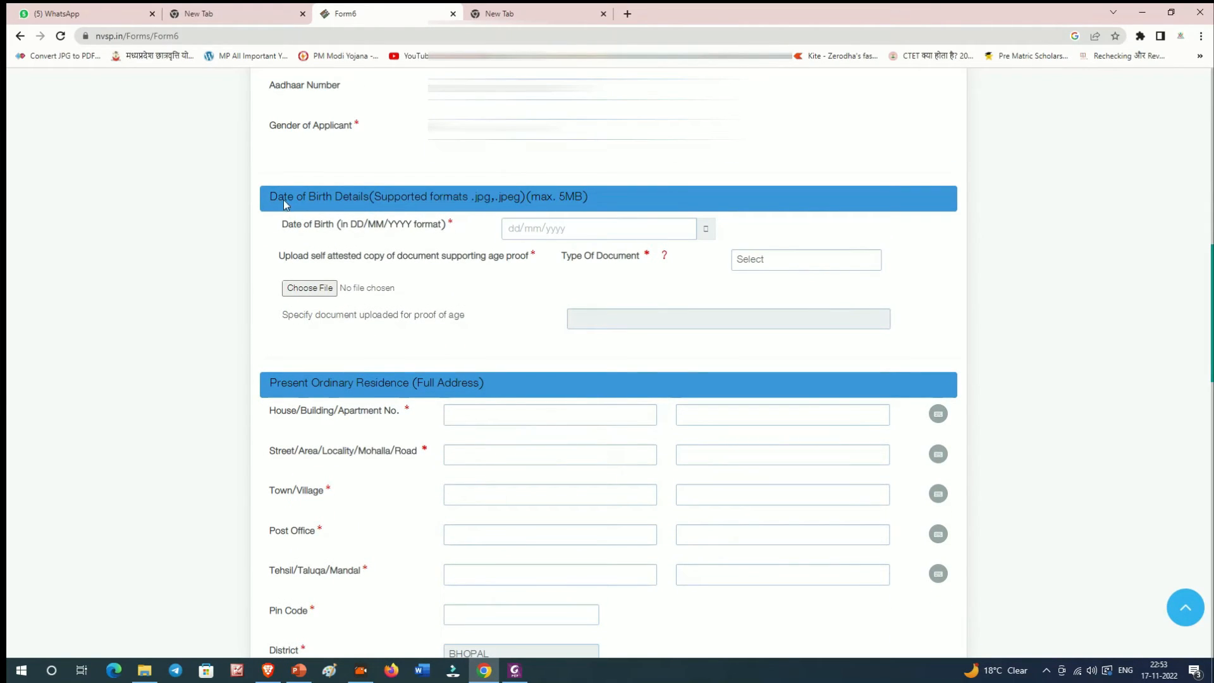
pyautogui.scroll(-1, 278, 203)
pyautogui.scroll(1, 276, 204)
pyautogui.scroll(2, 380, 234)
pyautogui.scroll(-1, 373, 240)
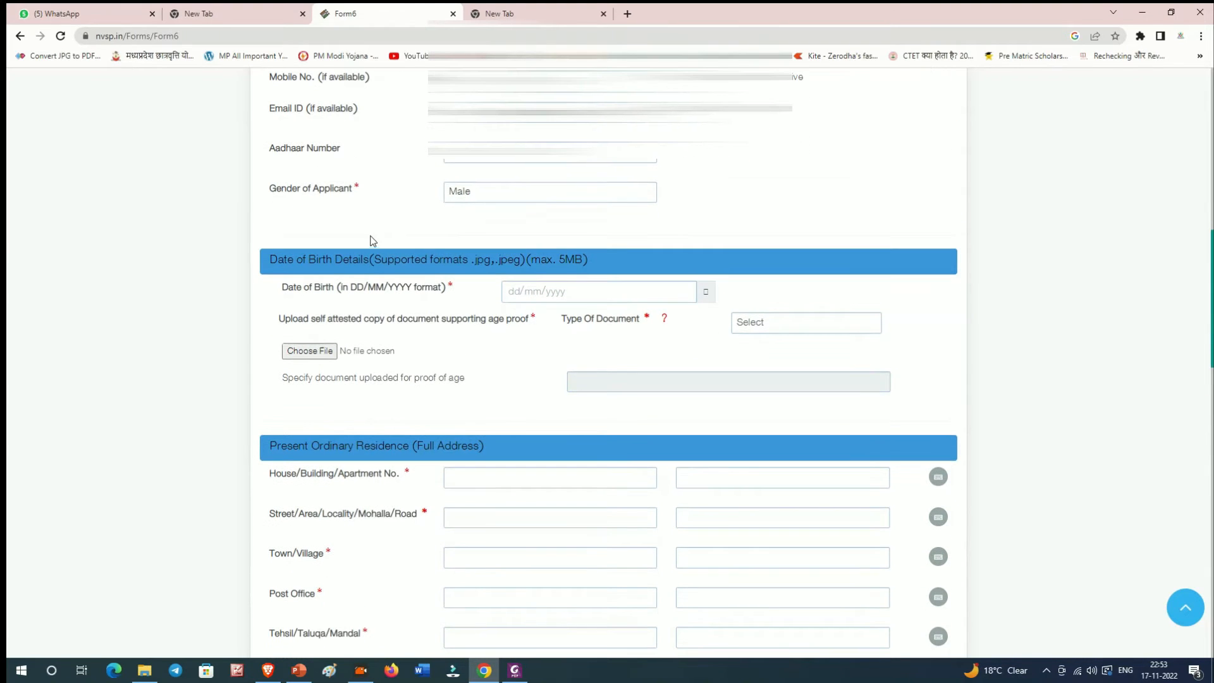
pyautogui.scroll(-1, 292, 288)
pyautogui.scroll(-1, 292, 288)
# Step: Pick 10 Feb 2002 in the Date of Birth calendar
pyautogui.moveTo(266, 203); pyautogui.dragTo(664, 207)
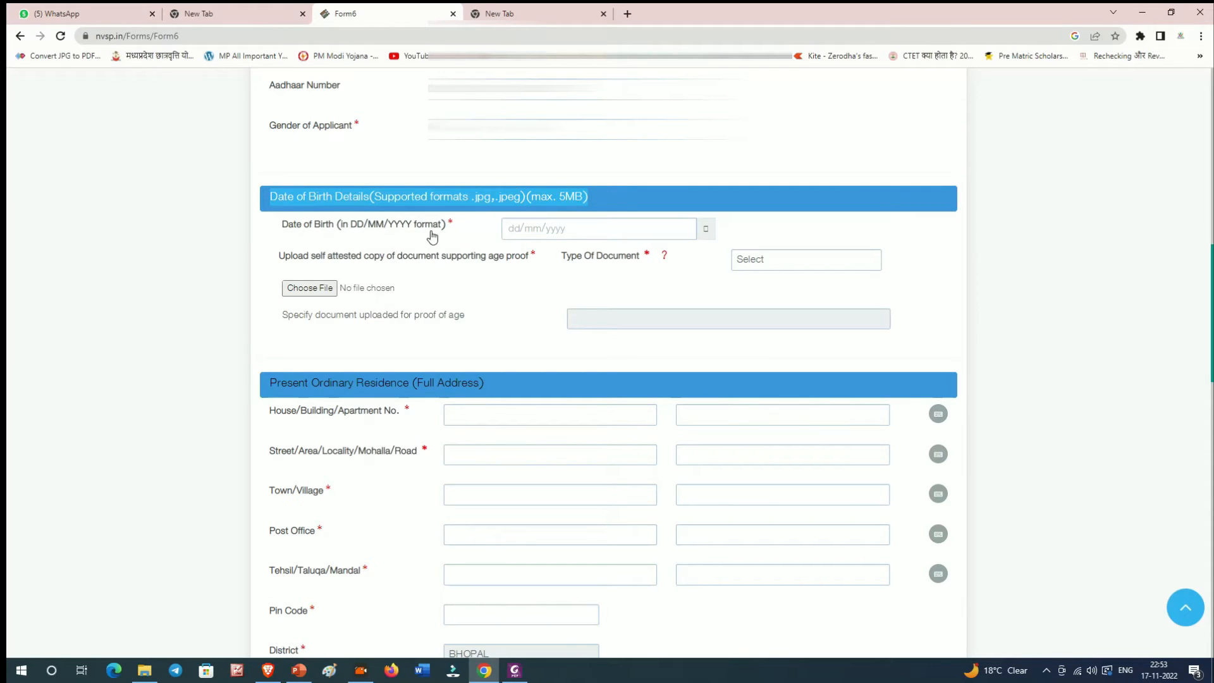
pyautogui.click(405, 310)
pyautogui.moveTo(266, 197); pyautogui.dragTo(619, 211)
pyautogui.click(568, 233)
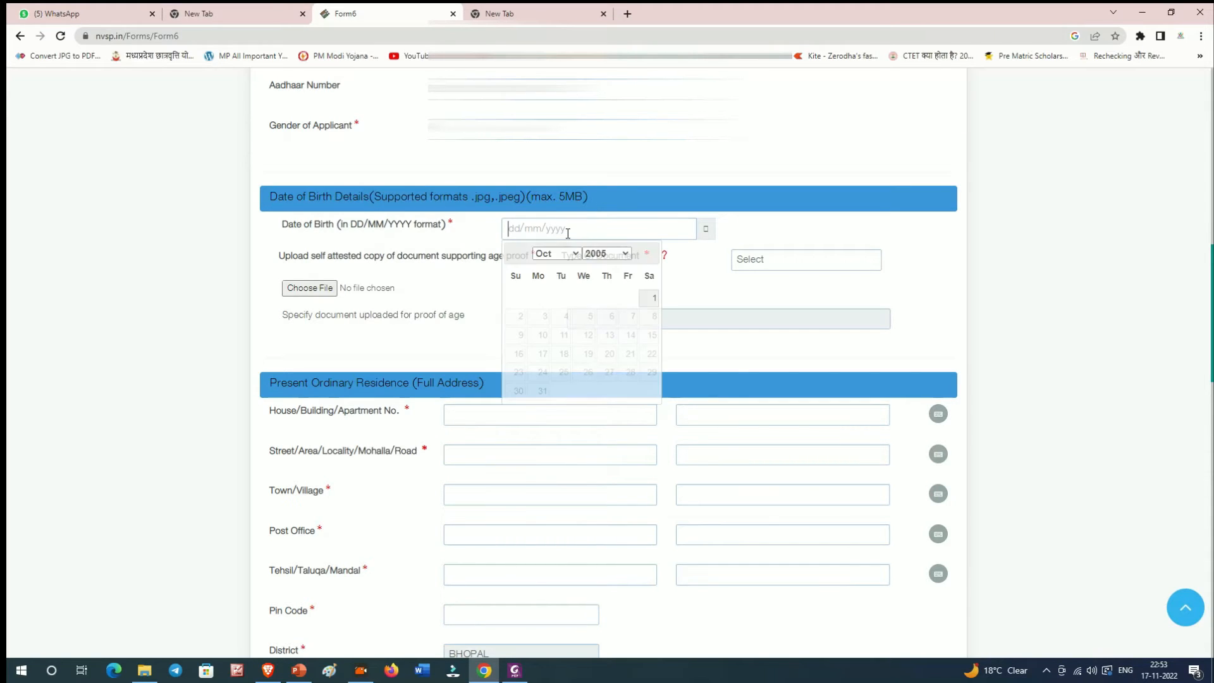
pyautogui.click(613, 258)
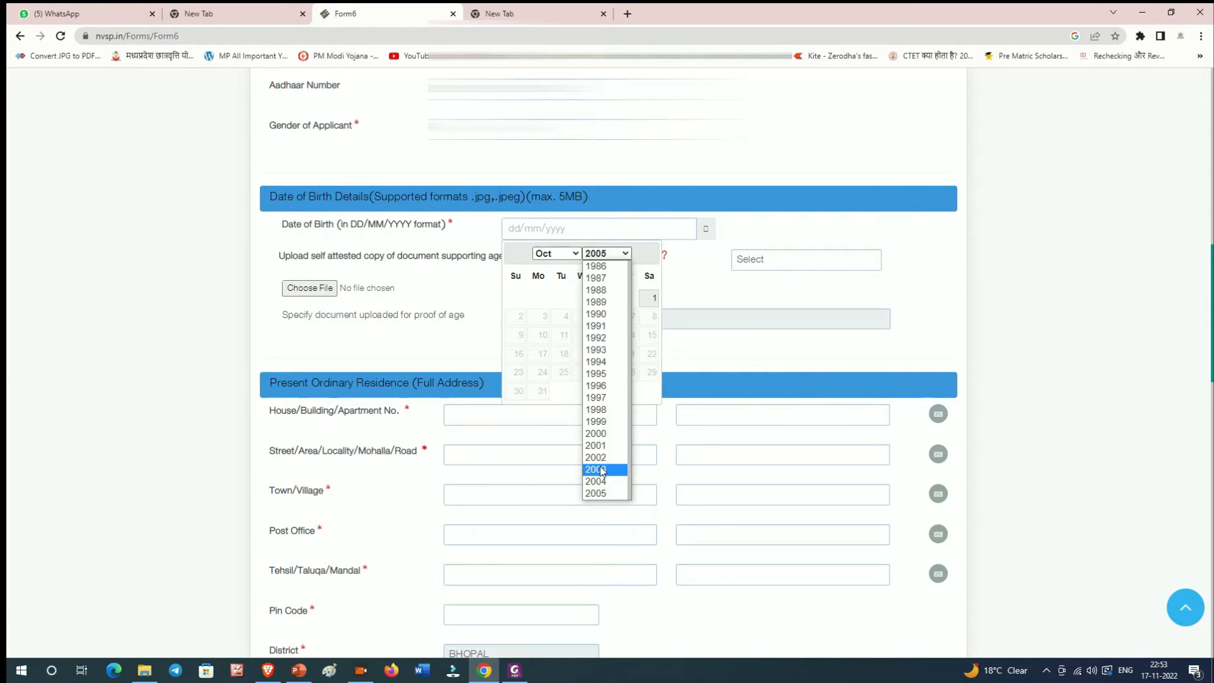
pyautogui.click(598, 459)
pyautogui.click(556, 254)
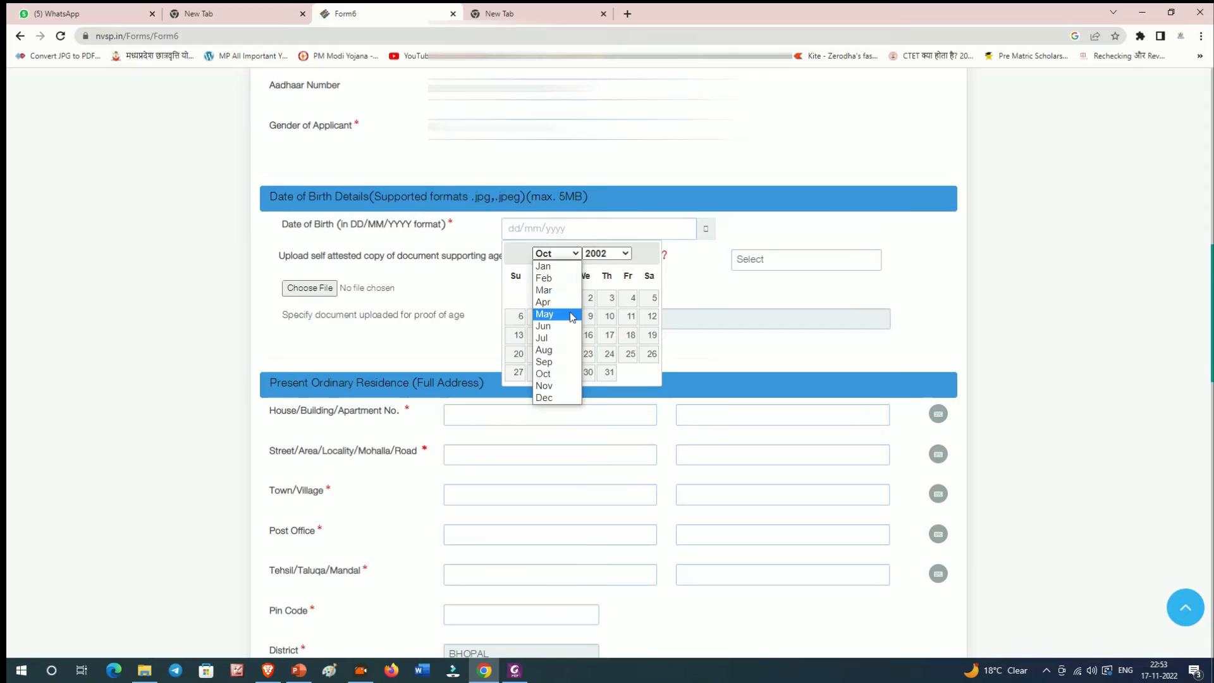
pyautogui.click(547, 277)
pyautogui.click(518, 335)
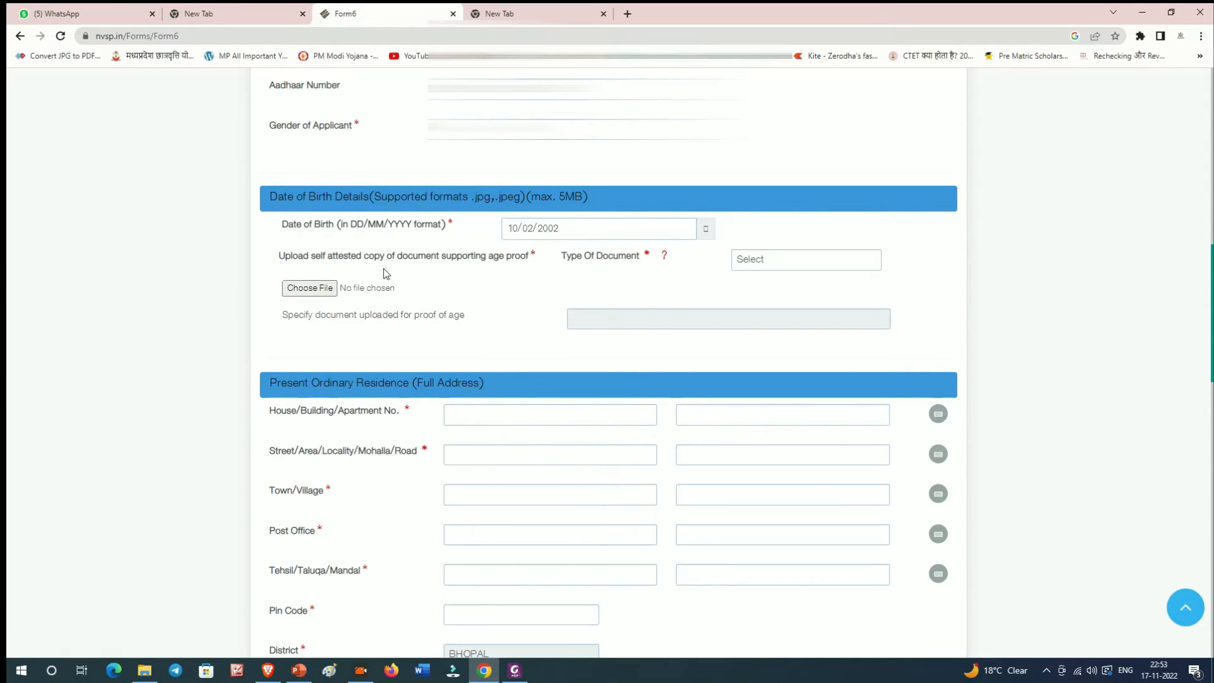
pyautogui.moveTo(277, 260); pyautogui.dragTo(640, 272)
# Step: Choose PAN Card as the age-proof document type
pyautogui.click(640, 272)
pyautogui.click(764, 261)
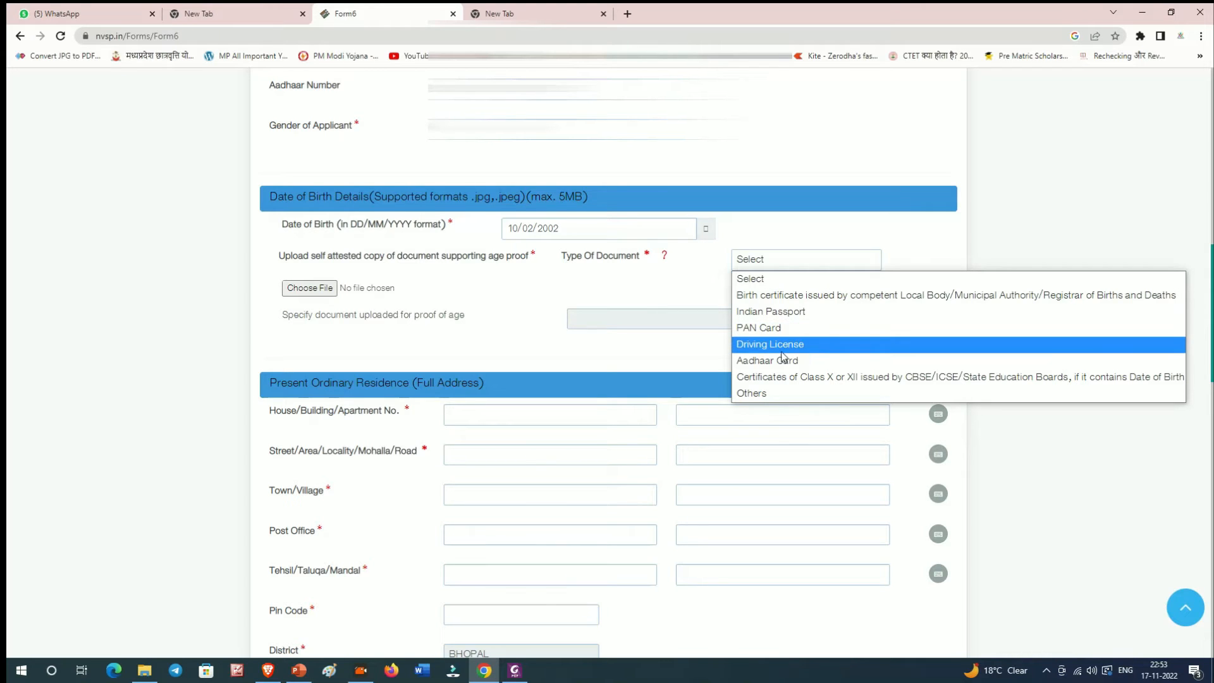
pyautogui.click(783, 327)
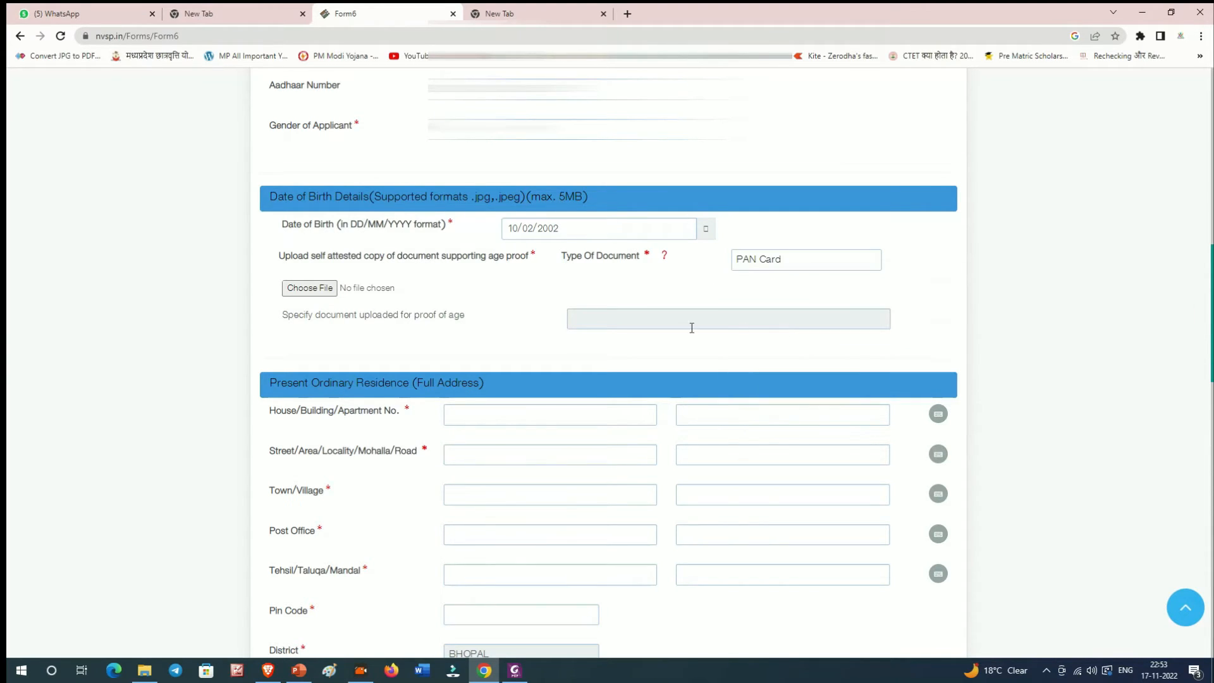
pyautogui.scroll(-1, 461, 263)
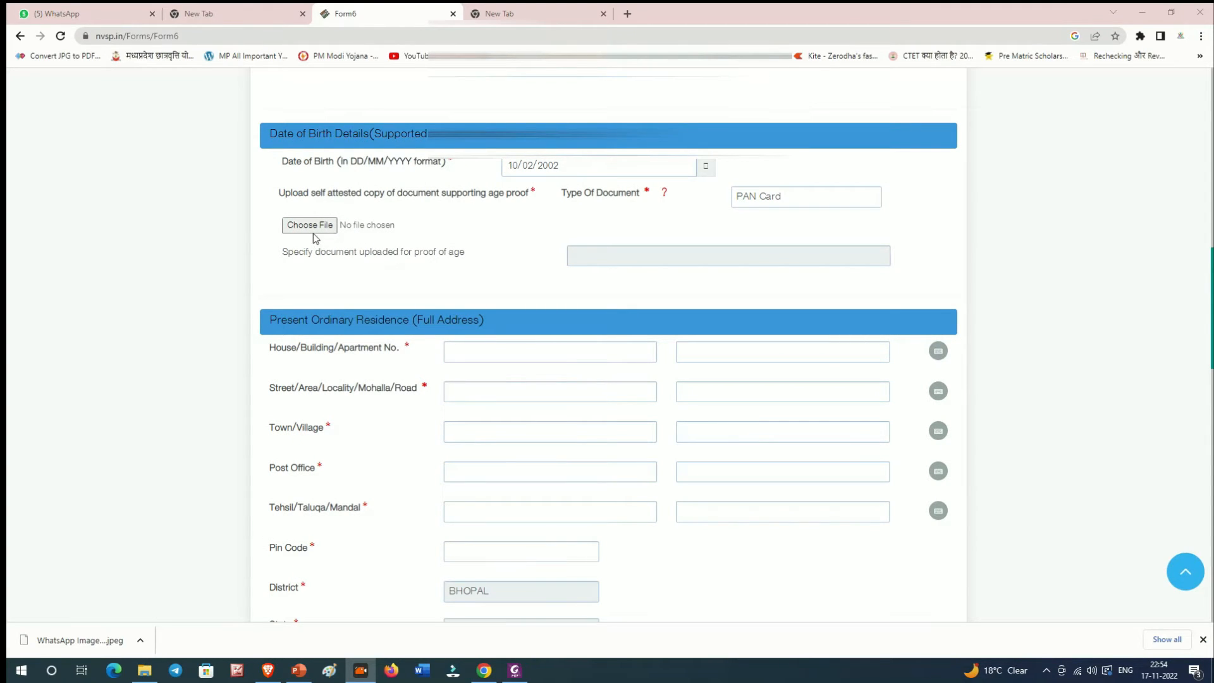
# Step: Attach PN.jpg from the Downloads folder as the age-proof copy
pyautogui.click(323, 229)
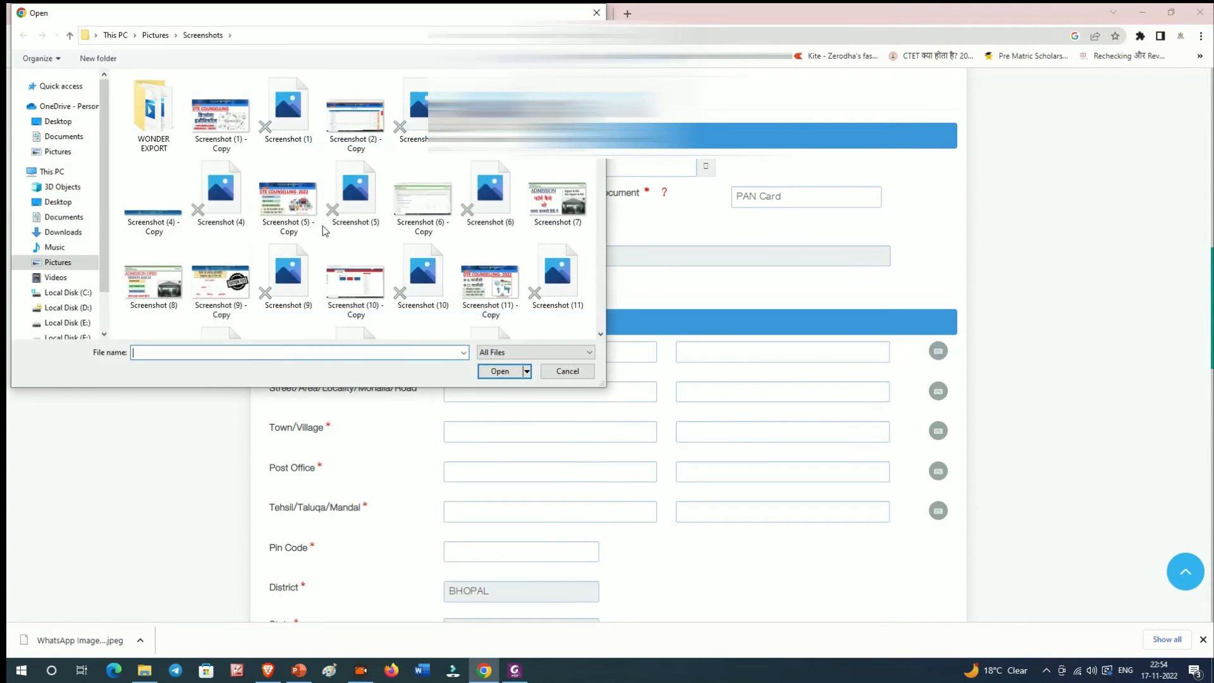
pyautogui.click(74, 232)
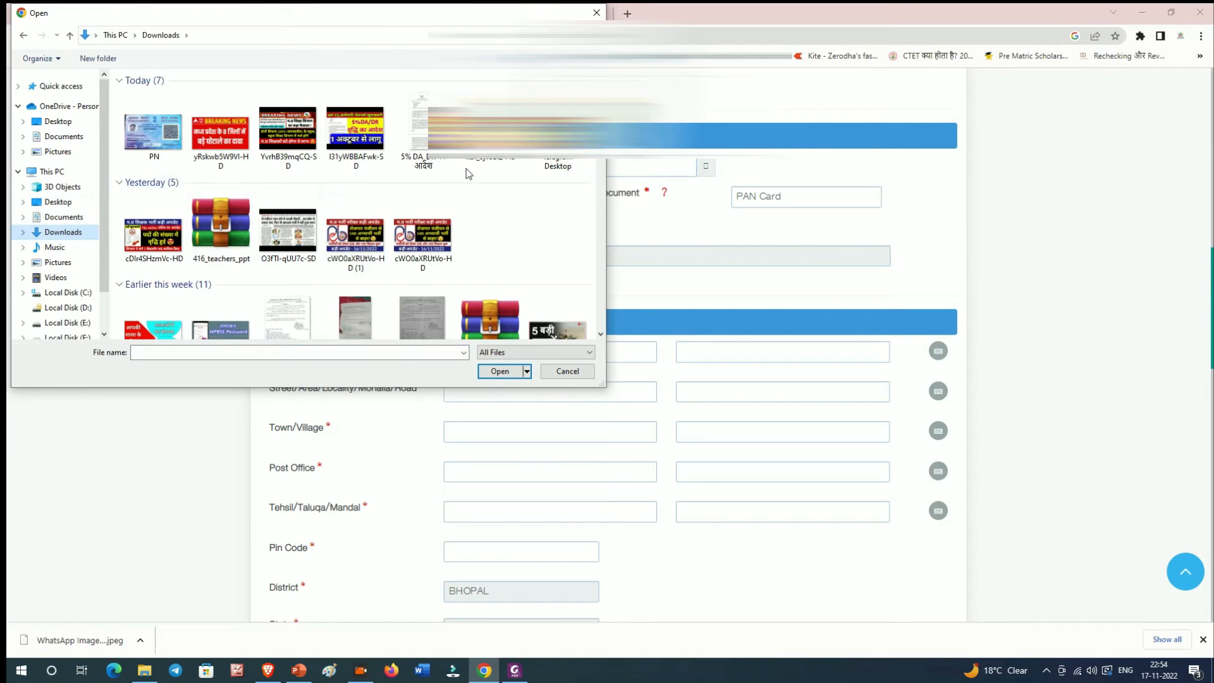
pyautogui.doubleClick(154, 129)
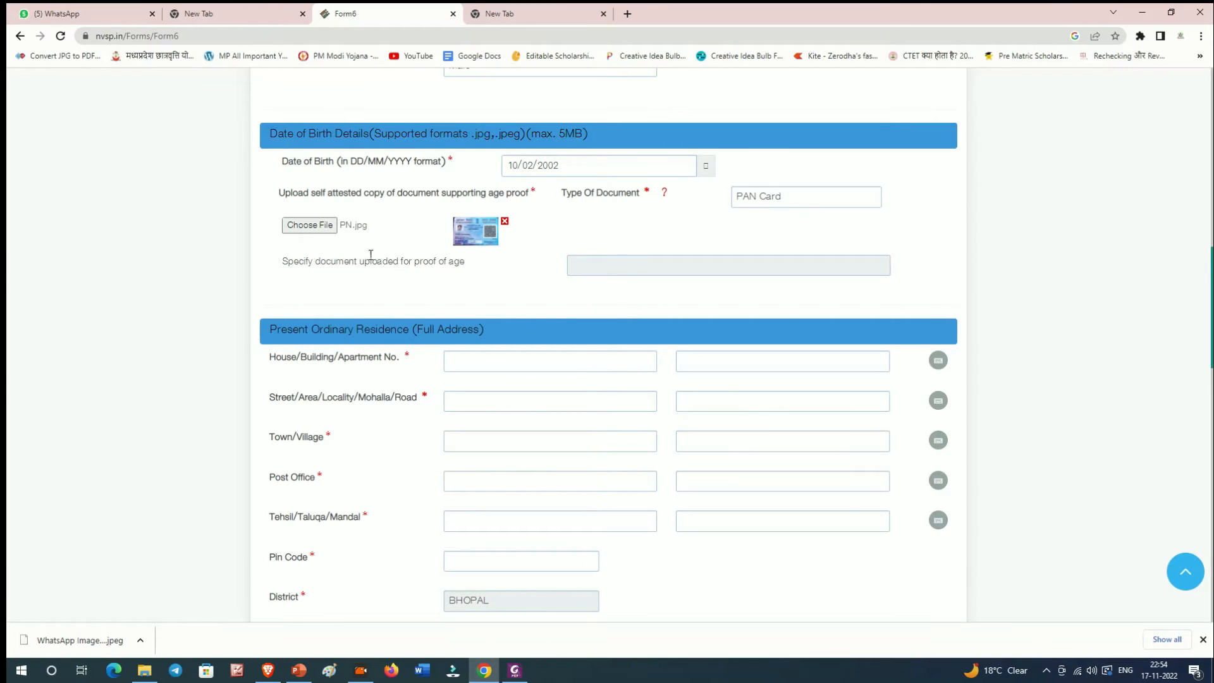
pyautogui.scroll(-1, 416, 263)
pyautogui.scroll(-2, 420, 267)
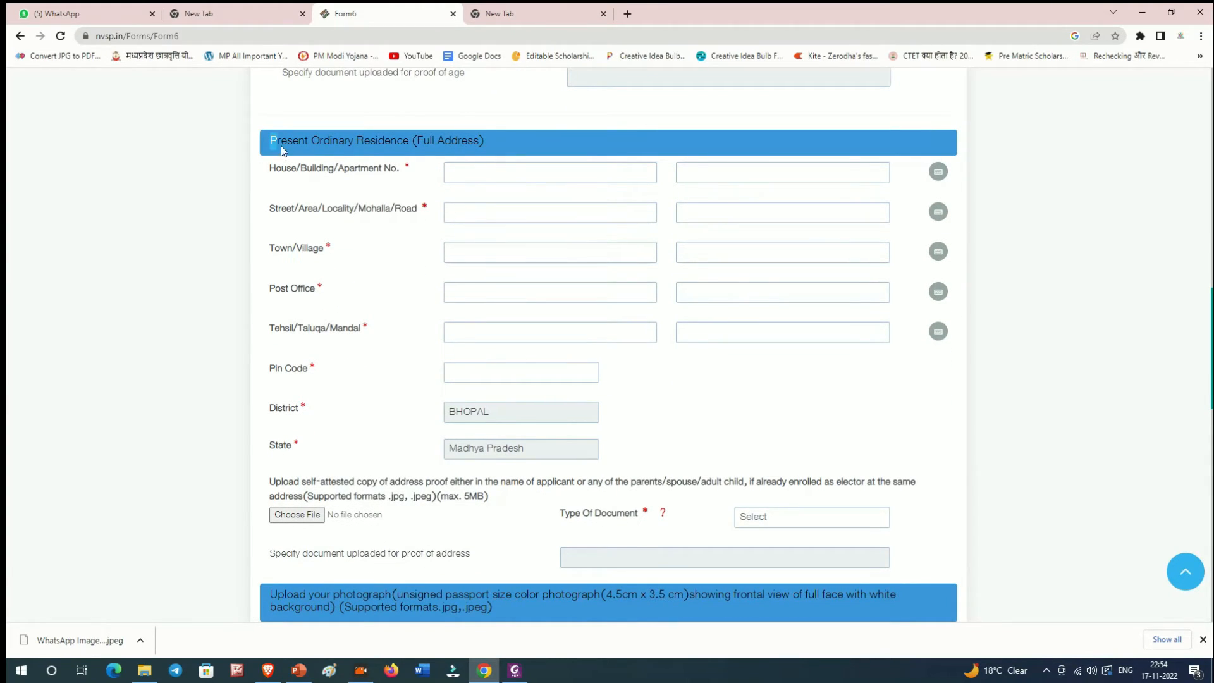
# Step: Fill in the Present Ordinary Residence address from house number through state
pyautogui.moveTo(273, 149); pyautogui.dragTo(525, 165)
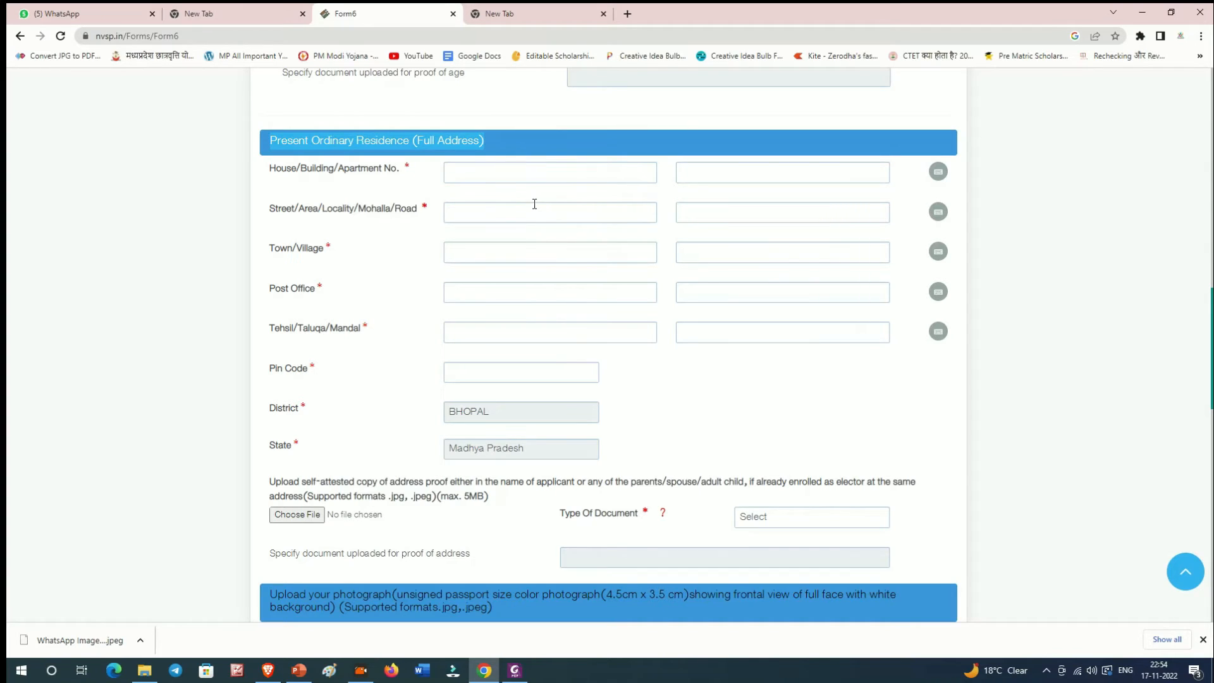
pyautogui.click(471, 176)
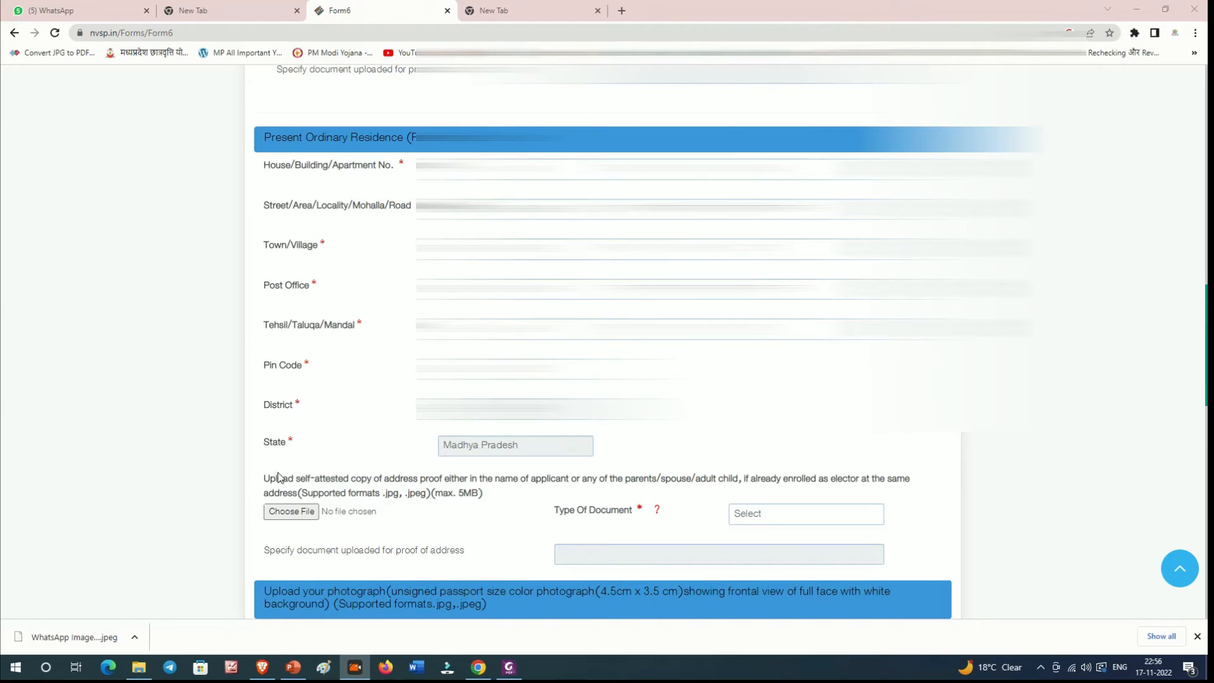
pyautogui.moveTo(270, 479); pyautogui.dragTo(350, 524)
pyautogui.scroll(-2, 350, 524)
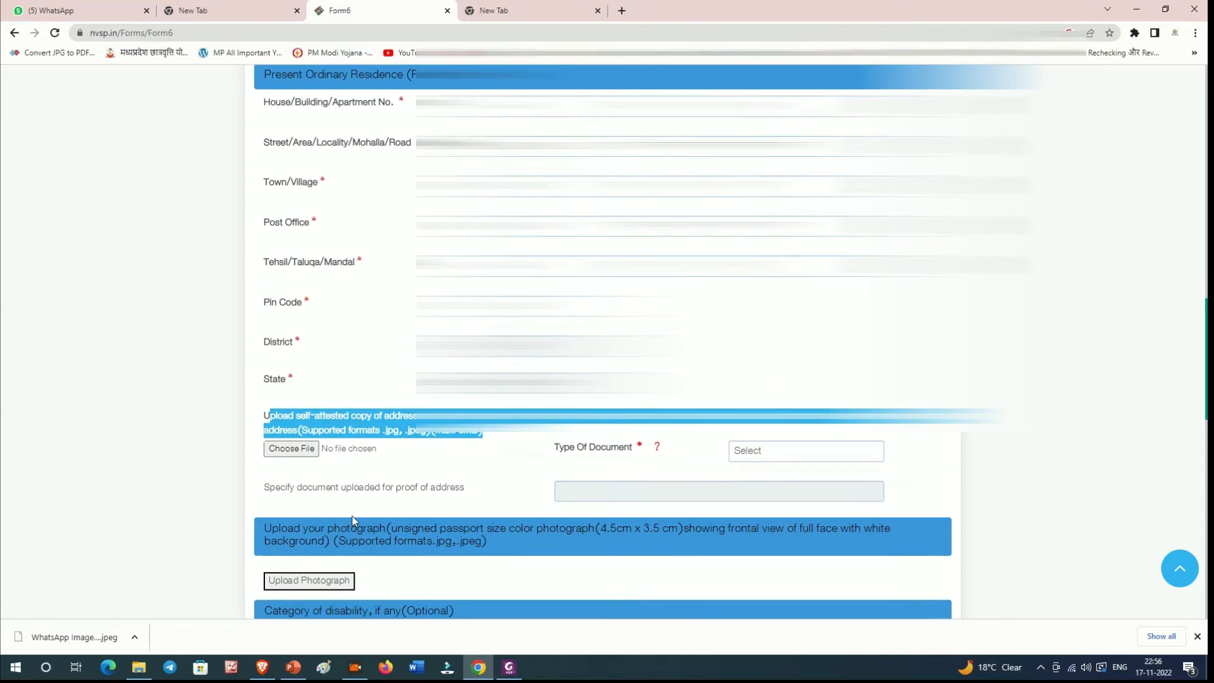
# Step: Choose Aadhaar Card as the address-proof document type
pyautogui.click(357, 406)
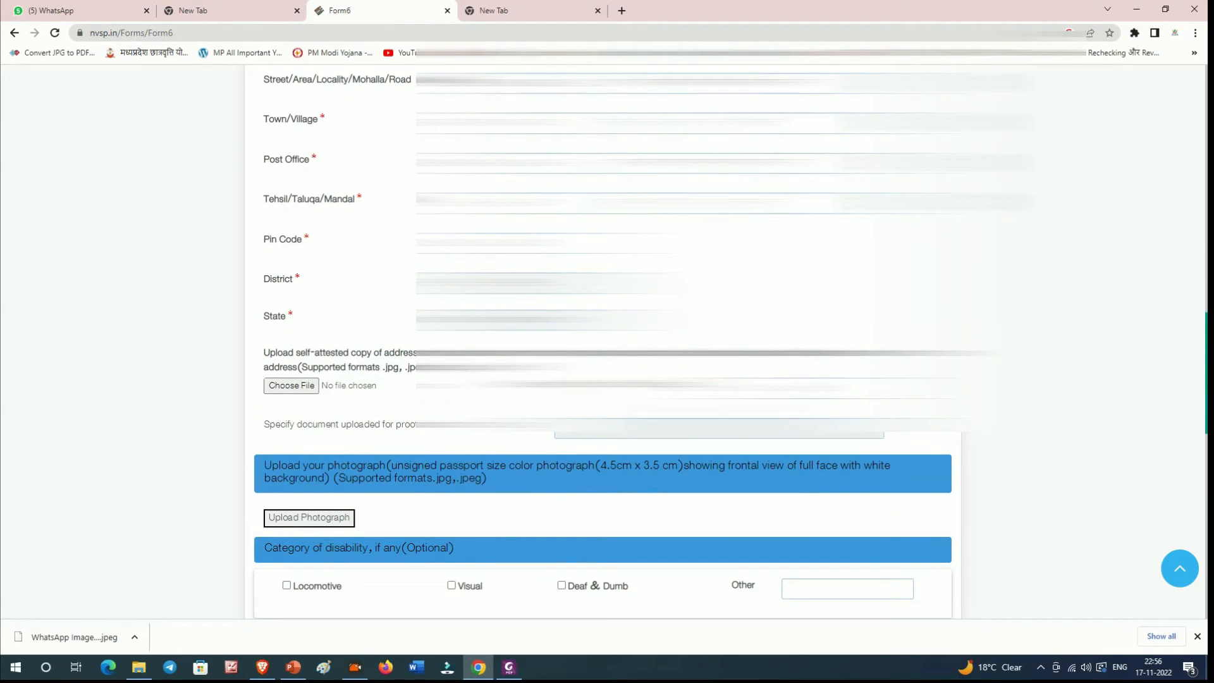
pyautogui.click(778, 425)
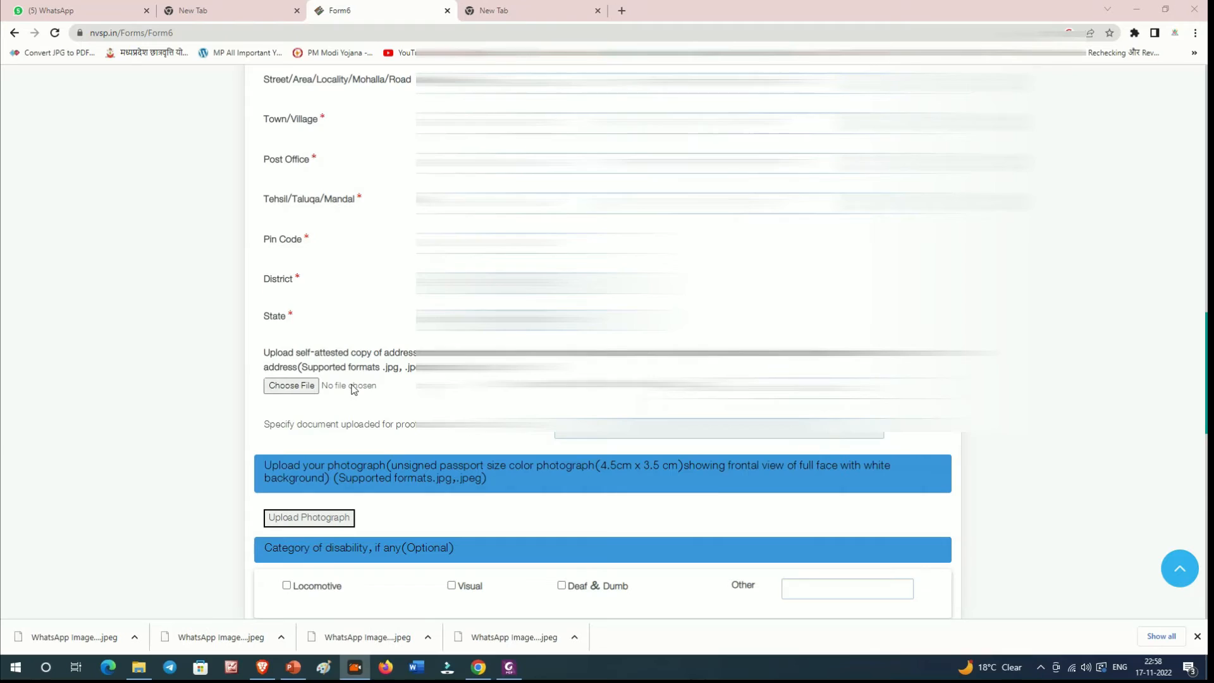
pyautogui.click(352, 386)
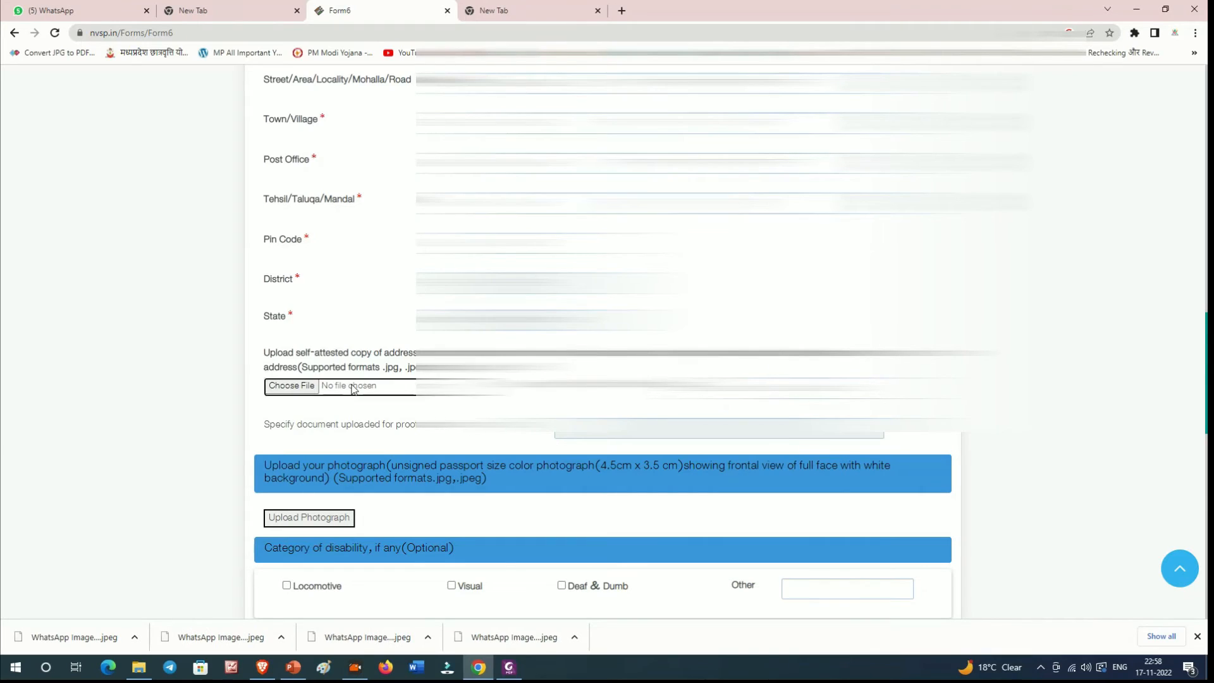
# Step: Attach ADAHR.jpg from the Desktop as the Aadhaar Card address-proof copy
pyautogui.click(49, 154)
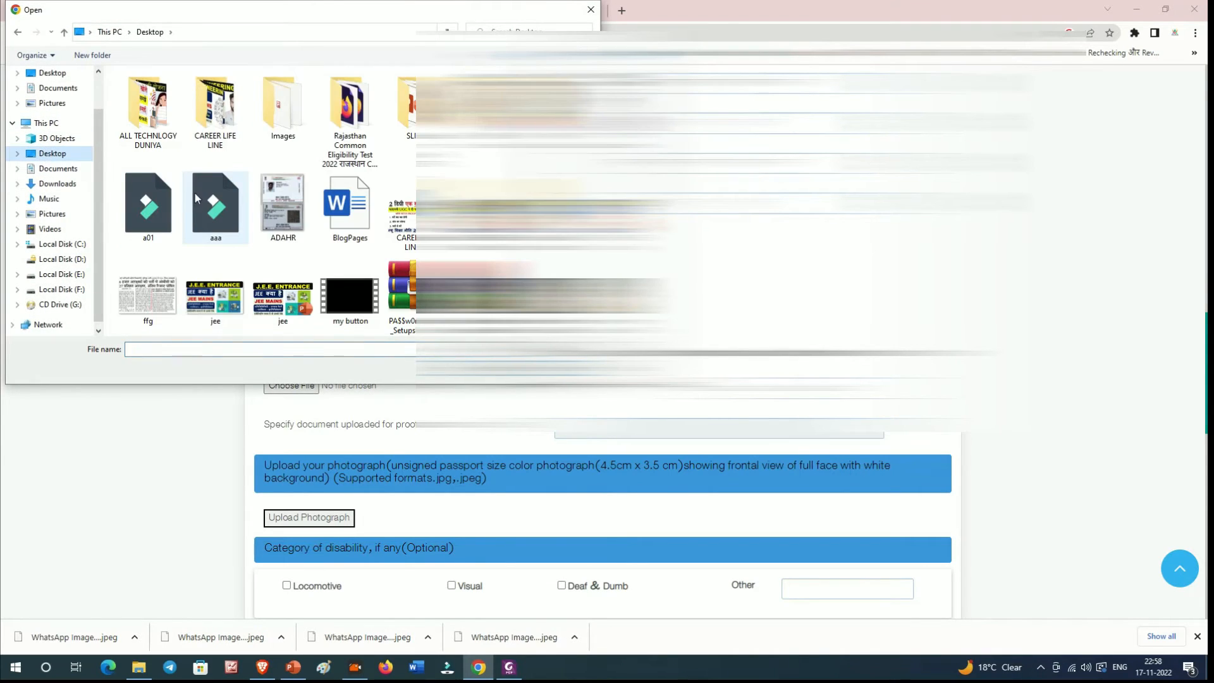
pyautogui.click(280, 217)
pyautogui.rightClick(279, 199)
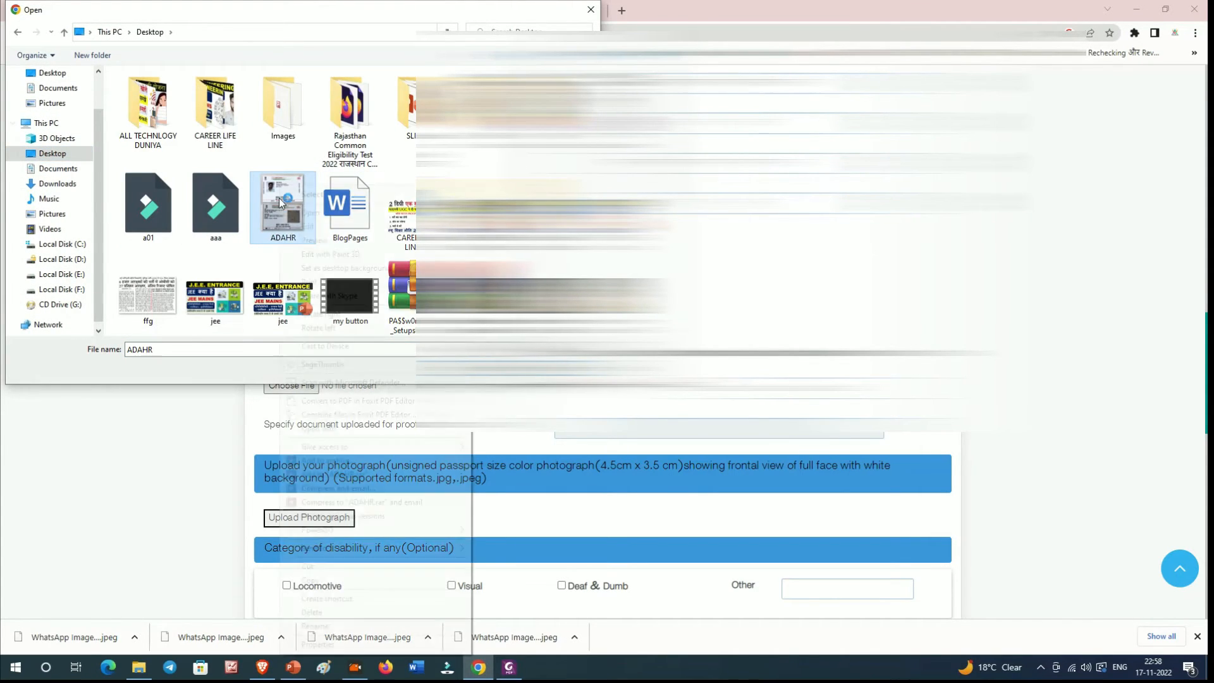
pyautogui.click(304, 194)
# Step: Scroll down and highlight the photograph requirements, including the full-face, white-background rule
pyautogui.scroll(-1, 346, 278)
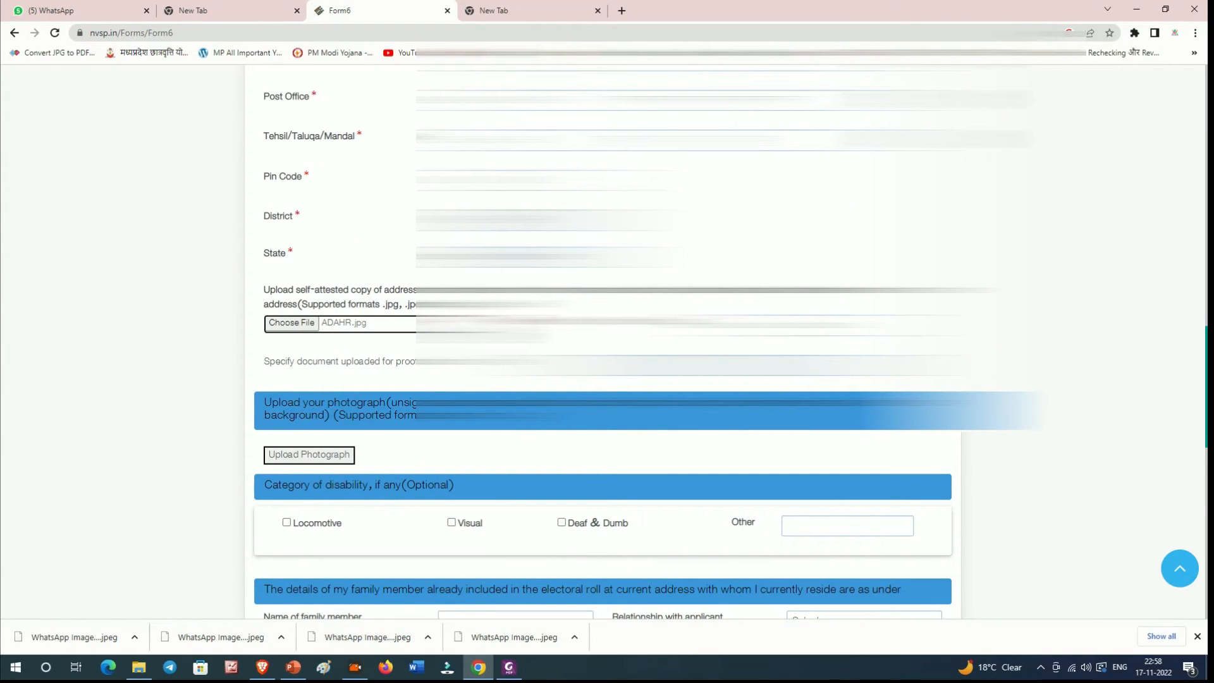
pyautogui.scroll(-2, 354, 310)
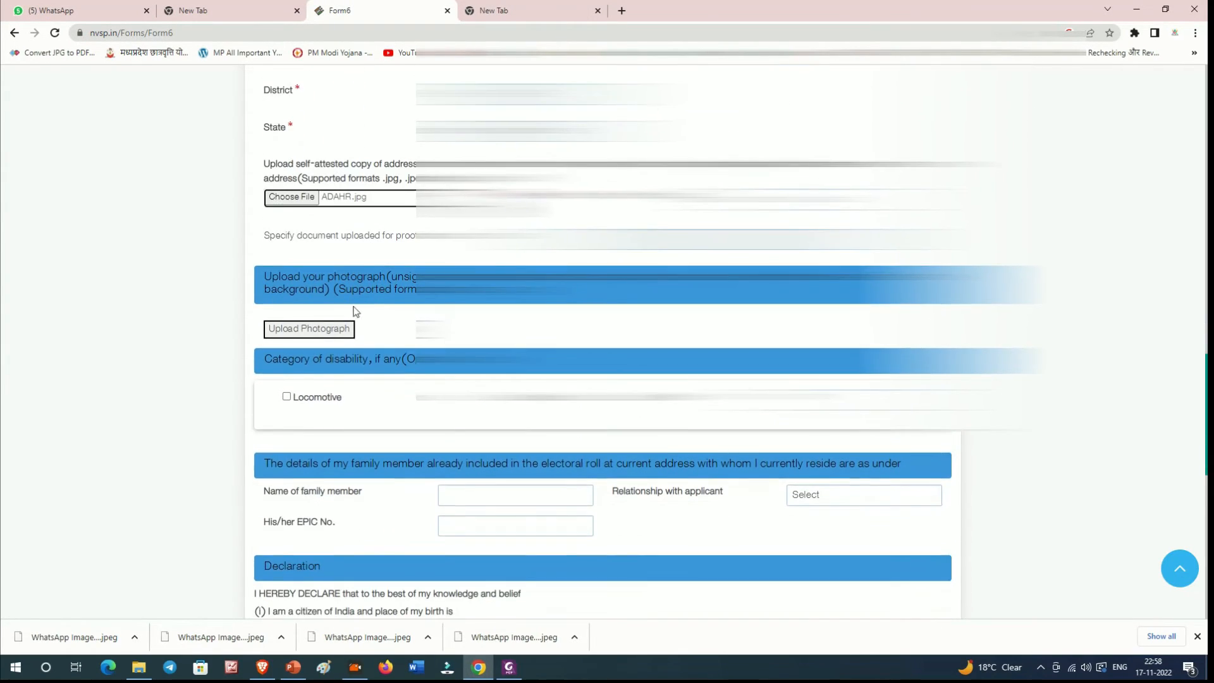
pyautogui.moveTo(256, 272); pyautogui.dragTo(558, 289)
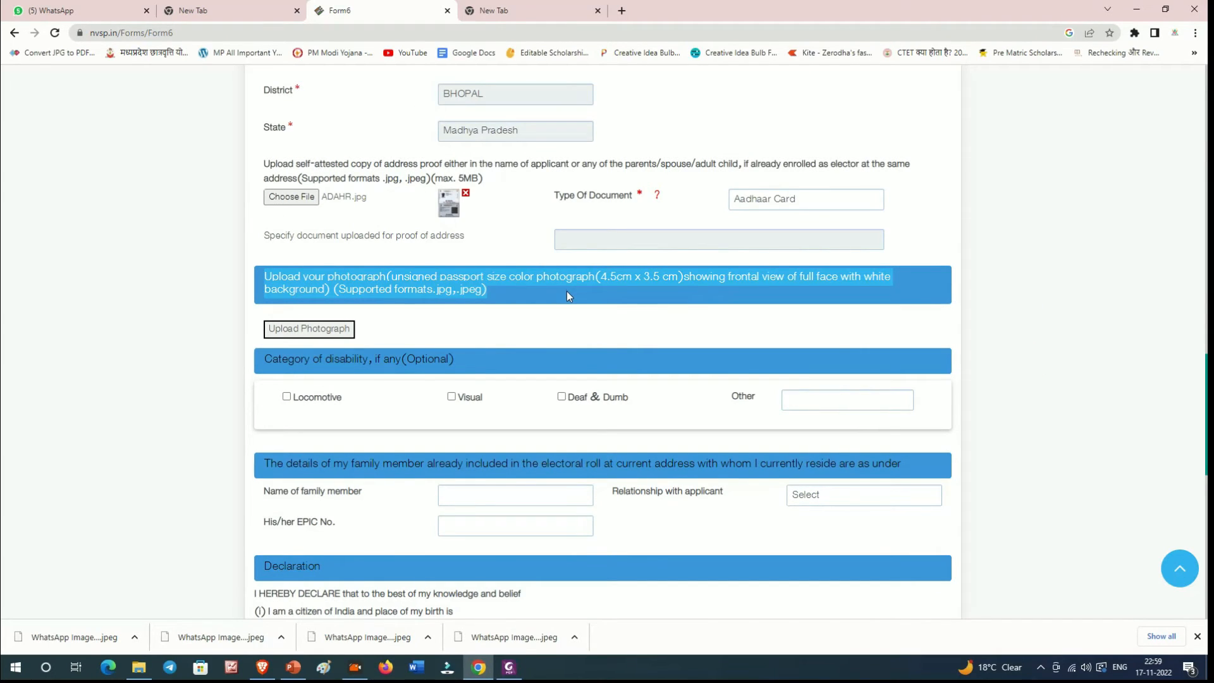
pyautogui.moveTo(761, 278); pyautogui.dragTo(900, 294)
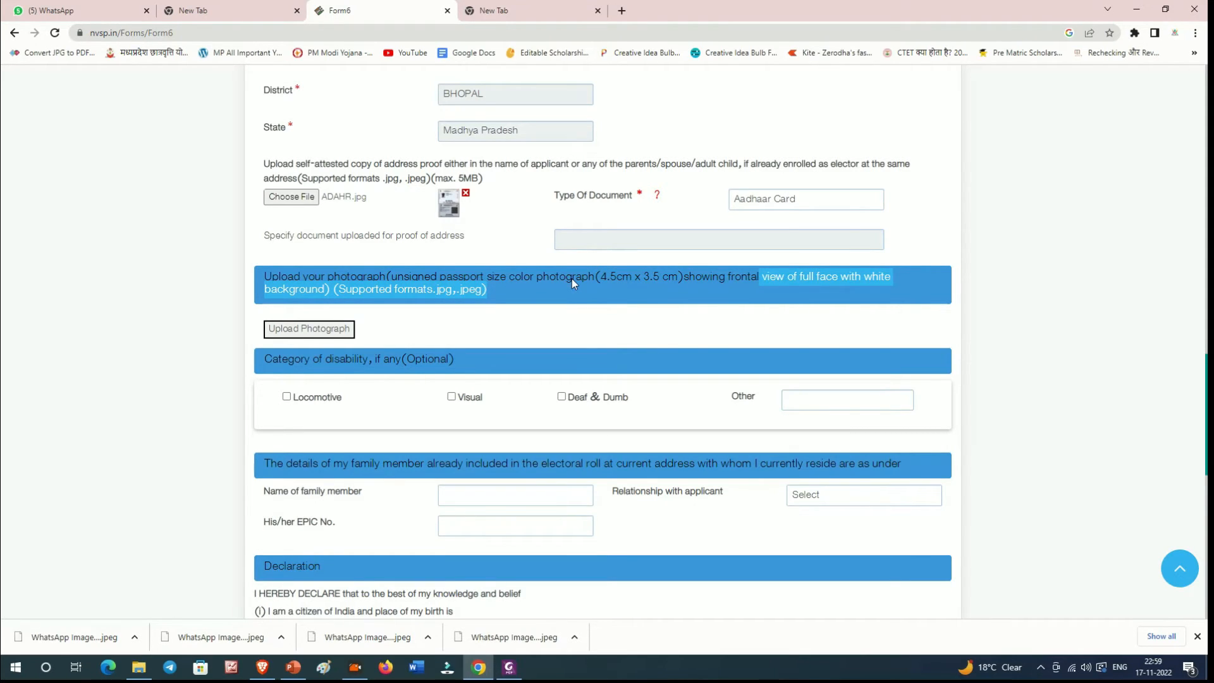
pyautogui.scroll(-1, 572, 284)
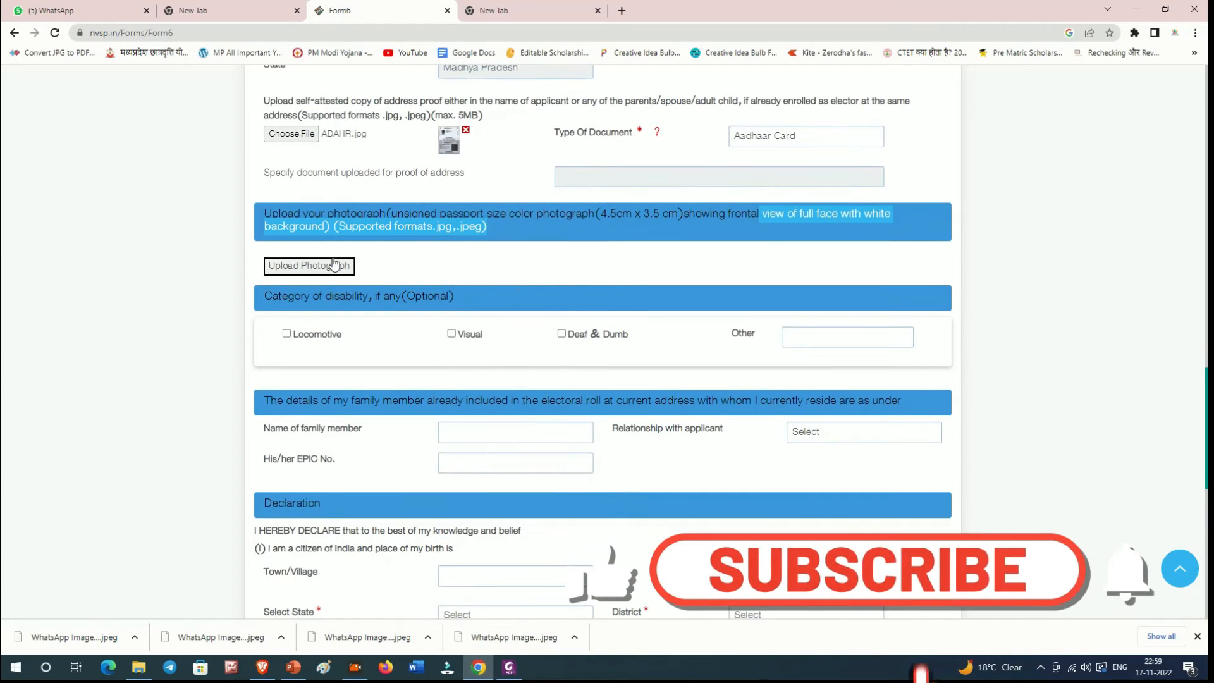
# Step: Start the photograph upload and load the applicant's face photo into the editor
pyautogui.click(335, 265)
pyautogui.click(734, 337)
pyautogui.click(405, 130)
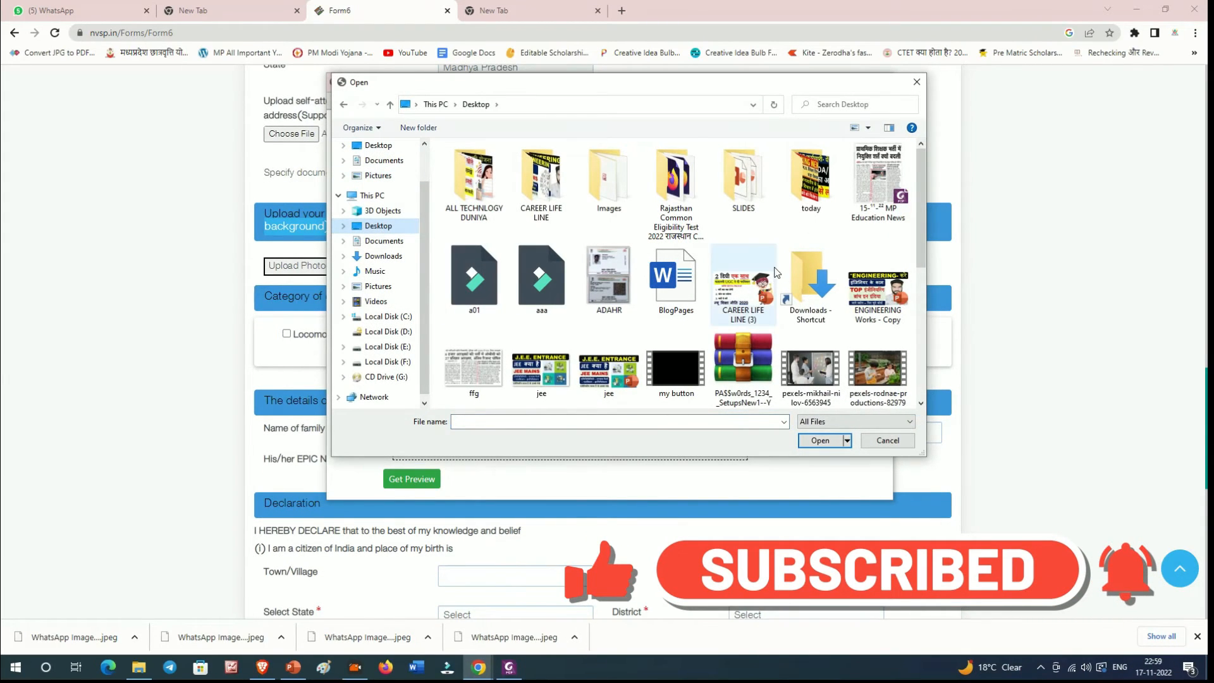
pyautogui.scroll(-2, 777, 272)
pyautogui.doubleClick(474, 366)
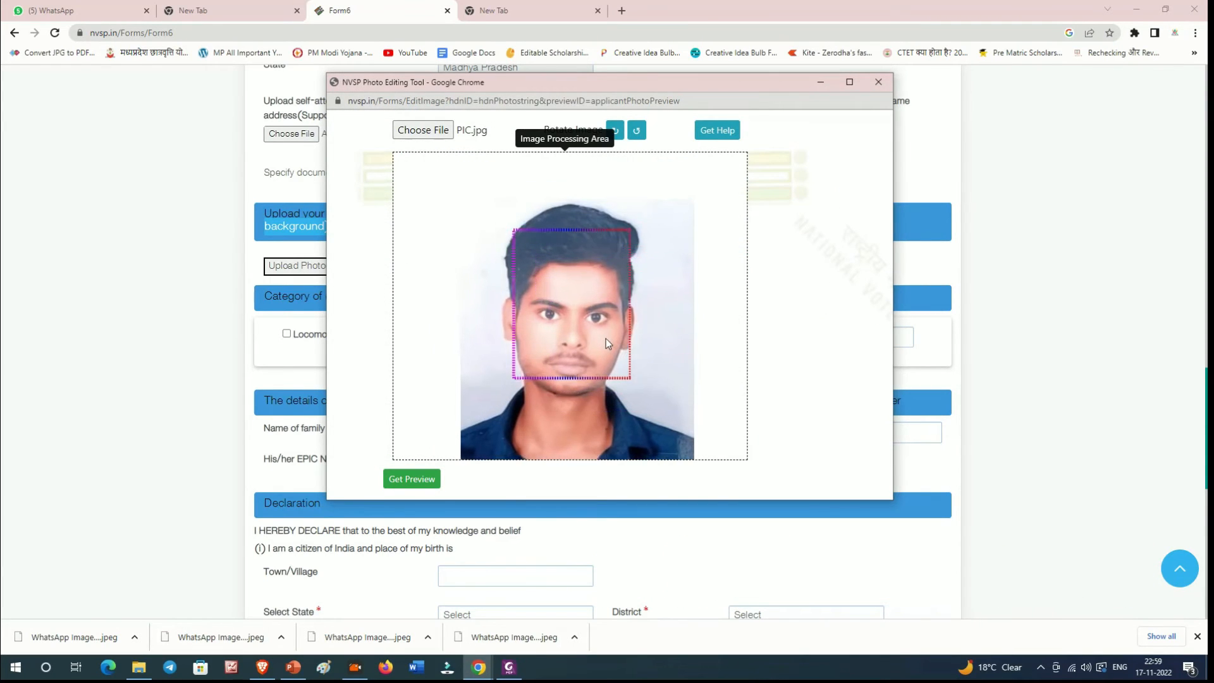
# Step: Centre the face in the guide frame, preview the cropped photo and save it to the form
pyautogui.moveTo(606, 339); pyautogui.dragTo(607, 320)
pyautogui.scroll(-3, 593, 294)
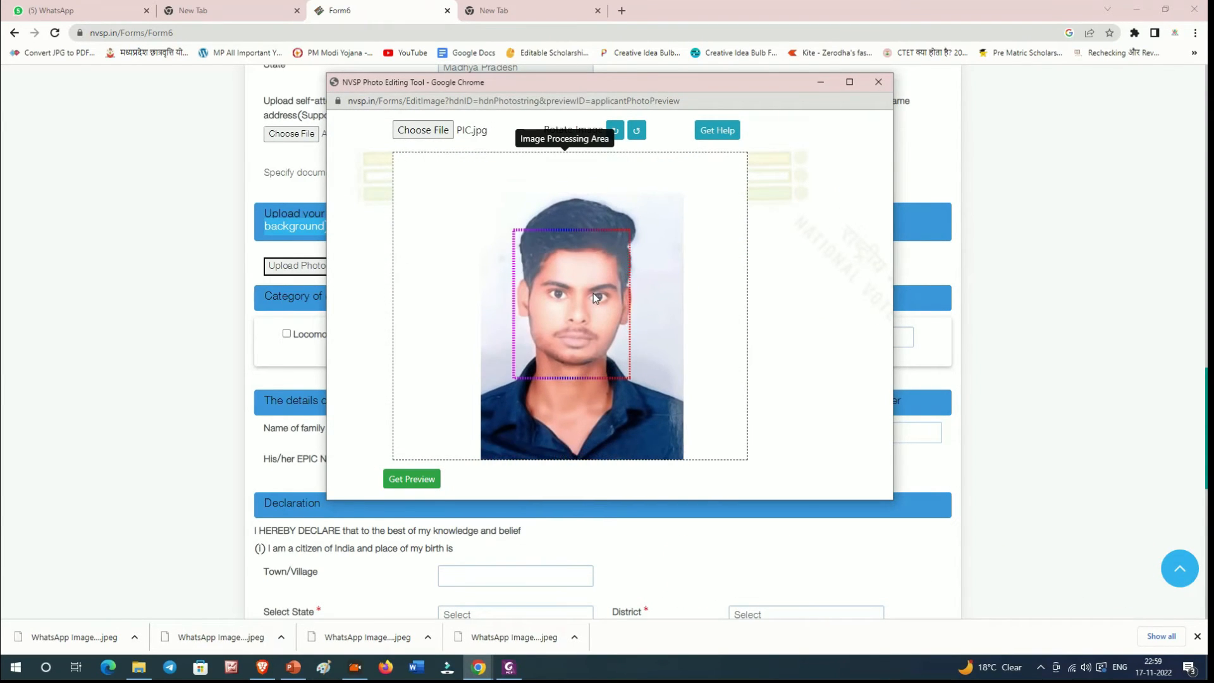
pyautogui.scroll(7, 594, 293)
pyautogui.scroll(2, 593, 293)
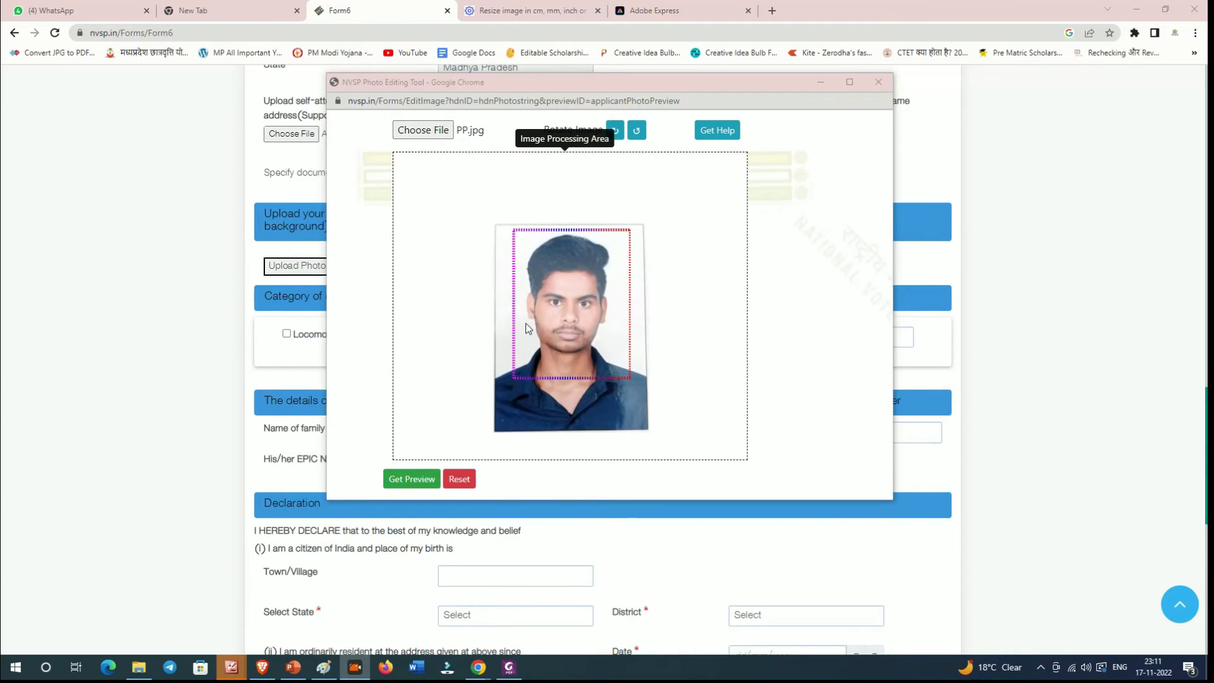
pyautogui.moveTo(579, 306); pyautogui.dragTo(582, 305)
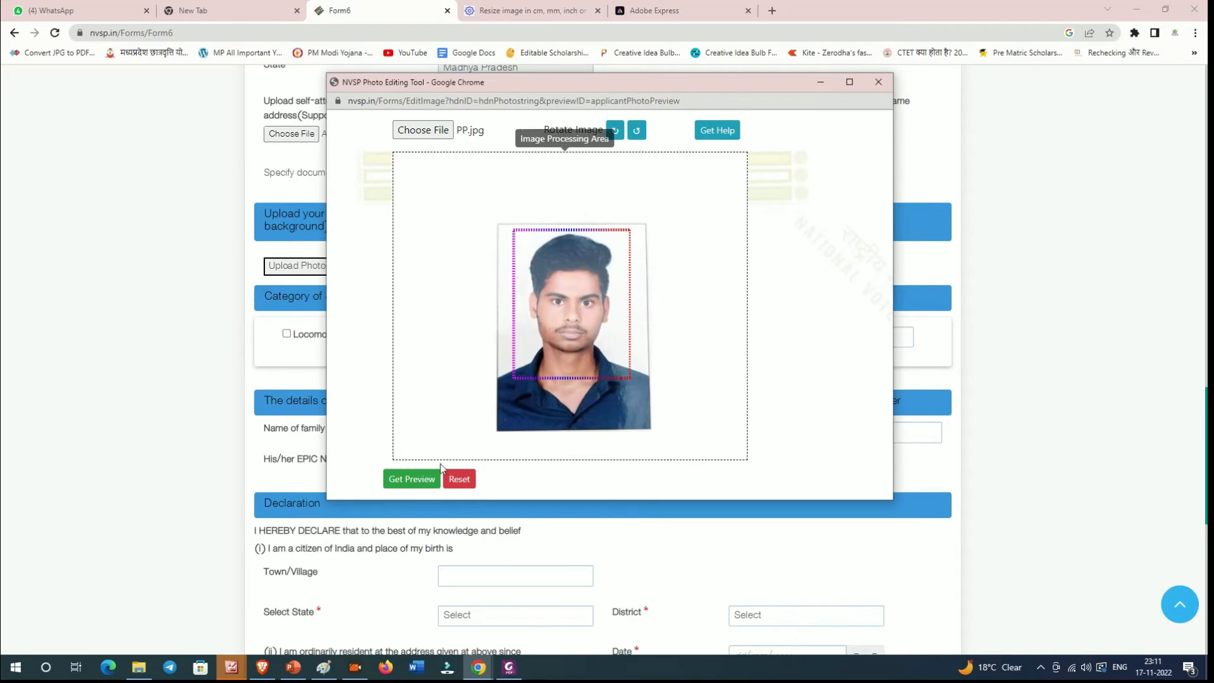
pyautogui.click(417, 481)
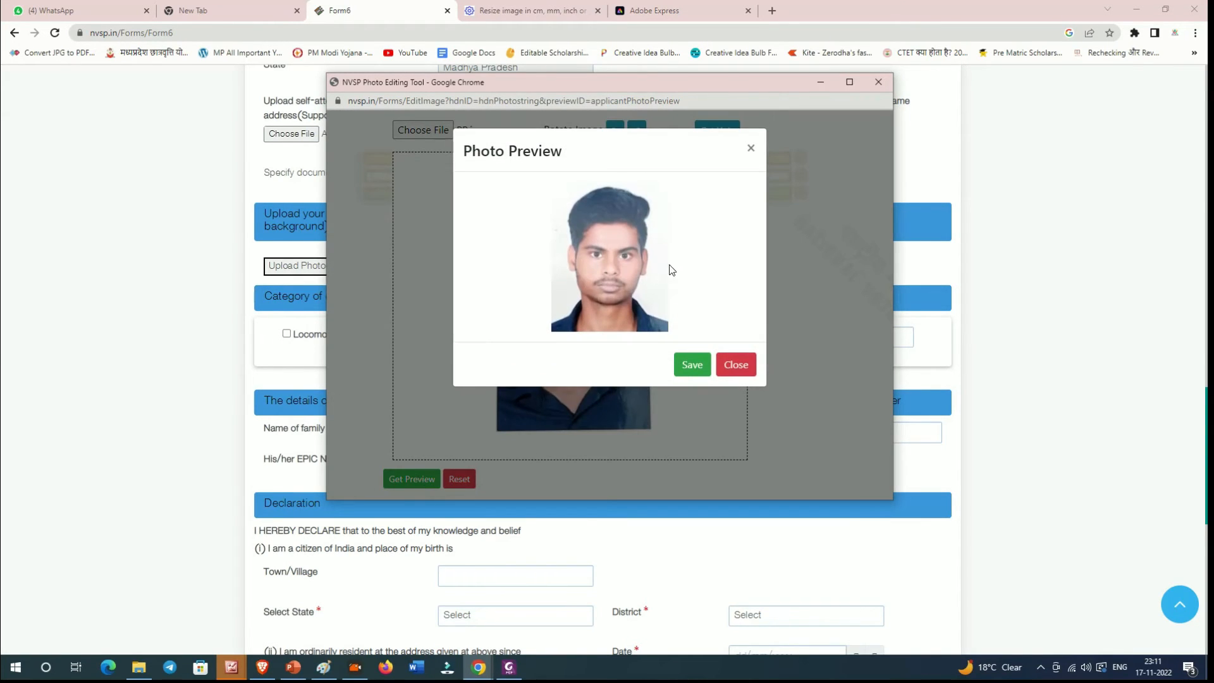
pyautogui.moveTo(465, 152); pyautogui.dragTo(586, 165)
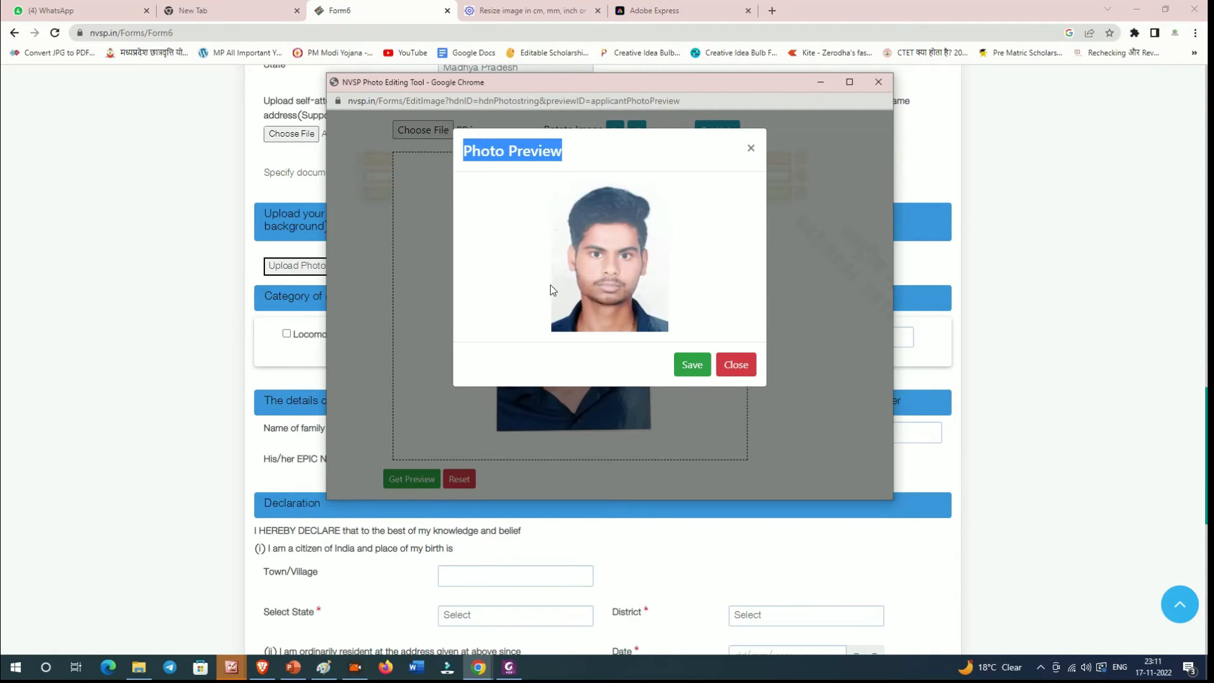
pyautogui.click(685, 365)
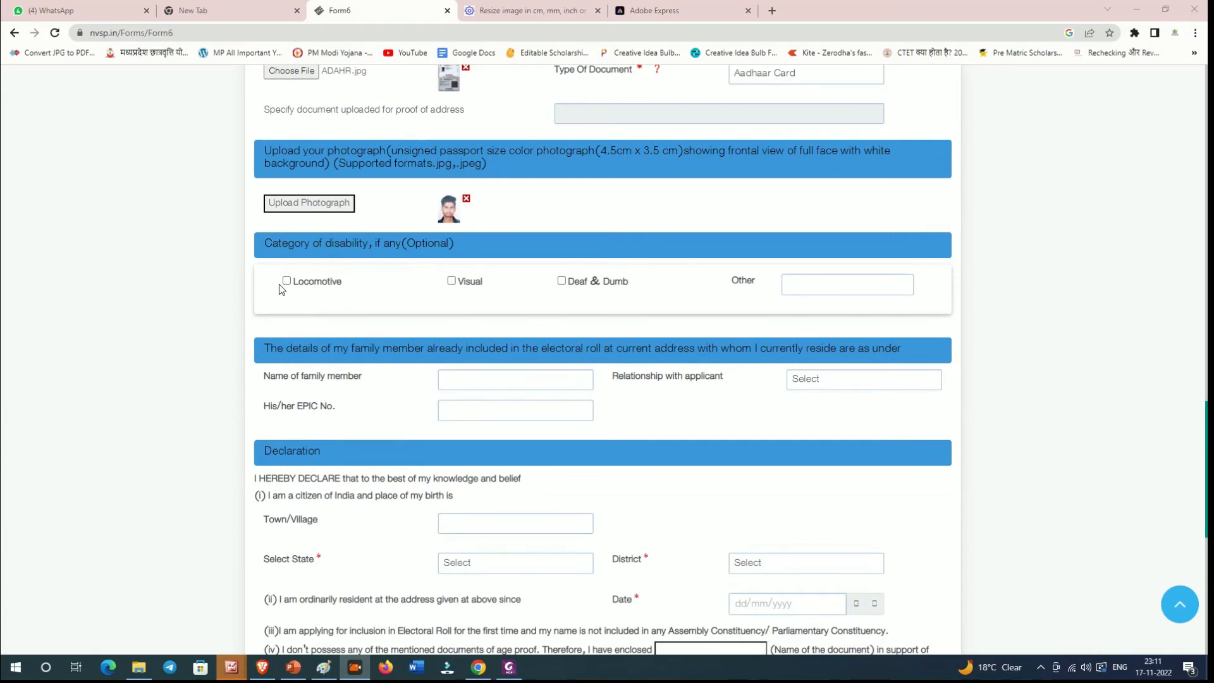
# Step: Scroll through the disability category and family-member sections, highlighting their headings and fields
pyautogui.scroll(-1, 288, 260)
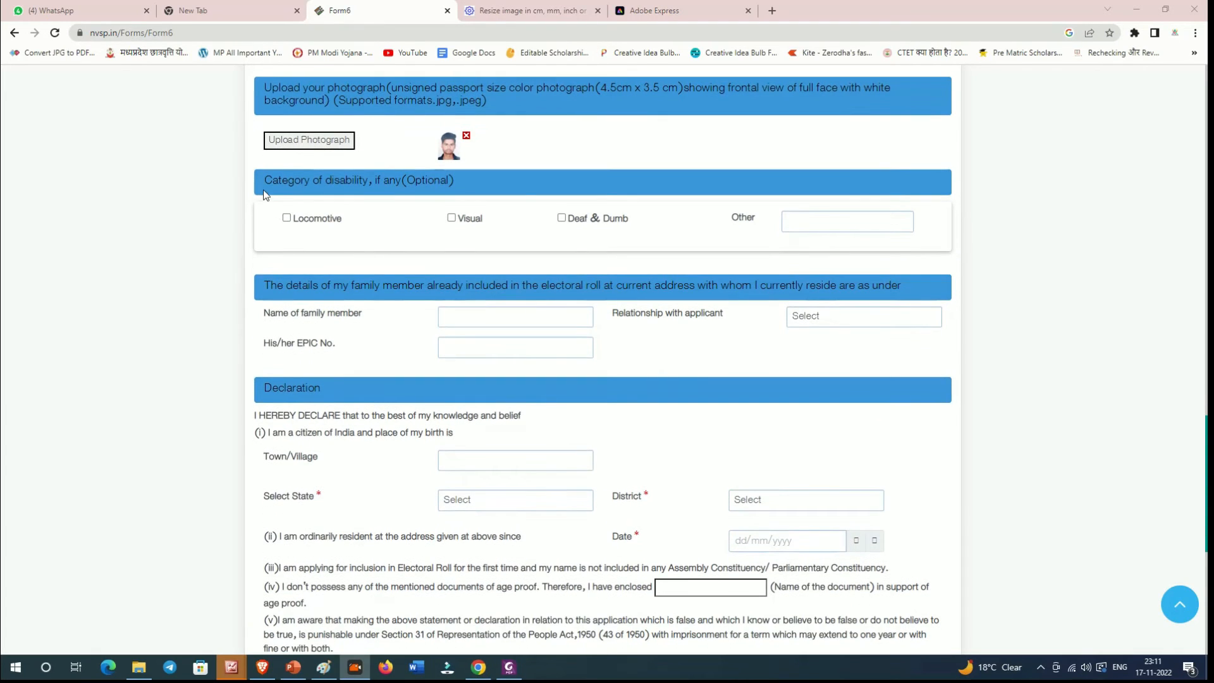
pyautogui.moveTo(265, 194); pyautogui.dragTo(379, 188)
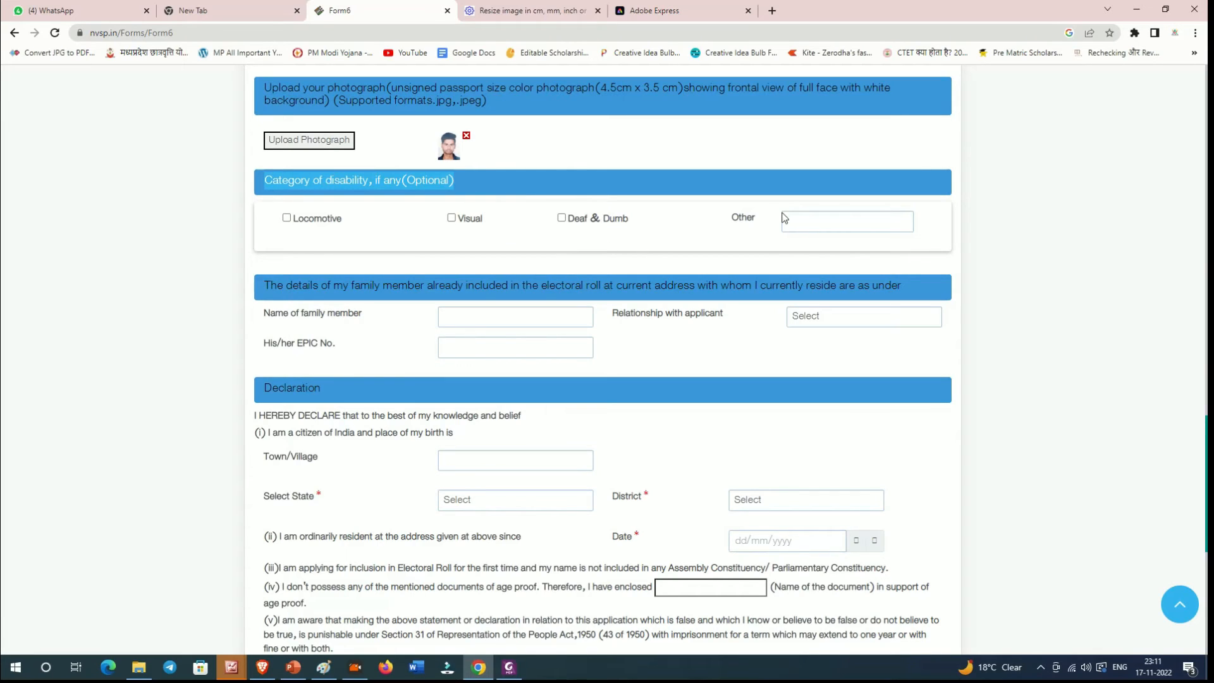
pyautogui.scroll(-1, 420, 306)
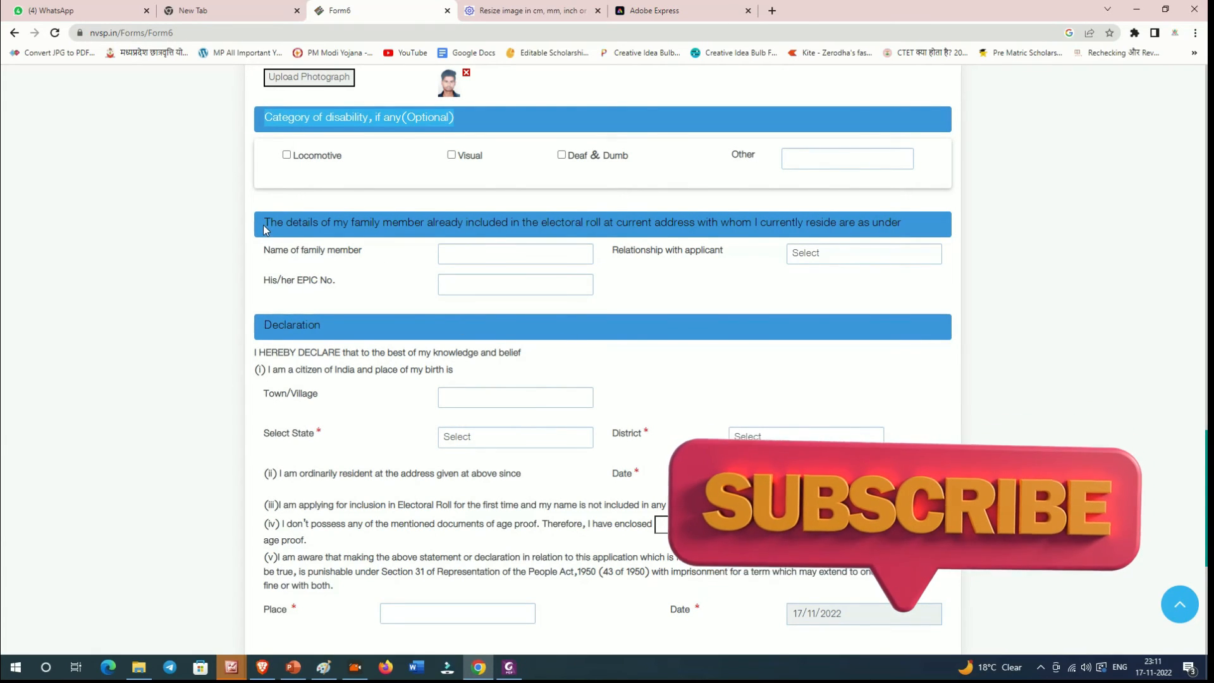
pyautogui.moveTo(263, 225); pyautogui.dragTo(908, 235)
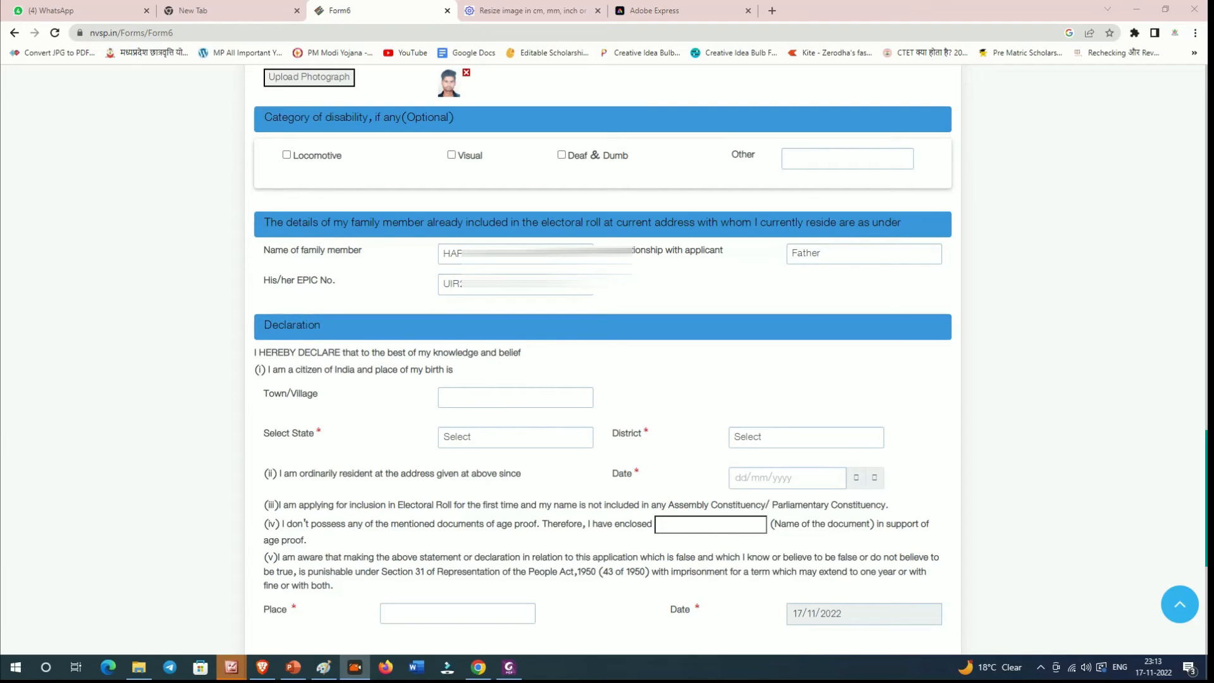
pyautogui.moveTo(641, 252); pyautogui.dragTo(724, 253)
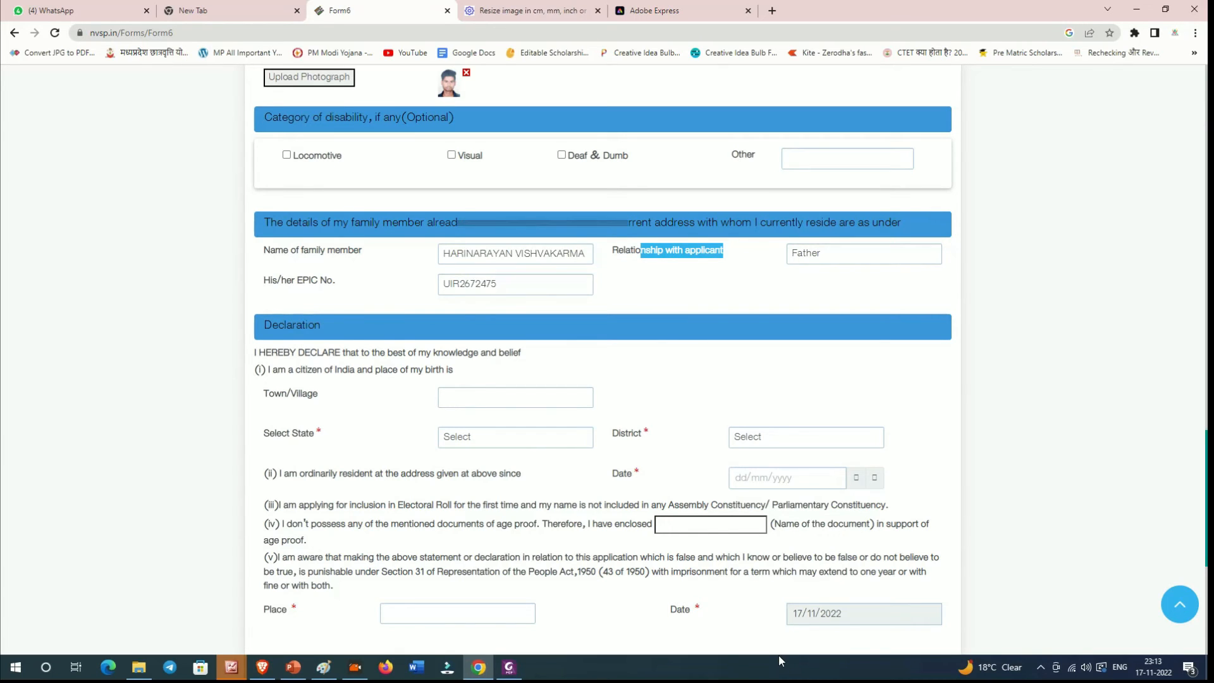
pyautogui.scroll(-1, 533, 467)
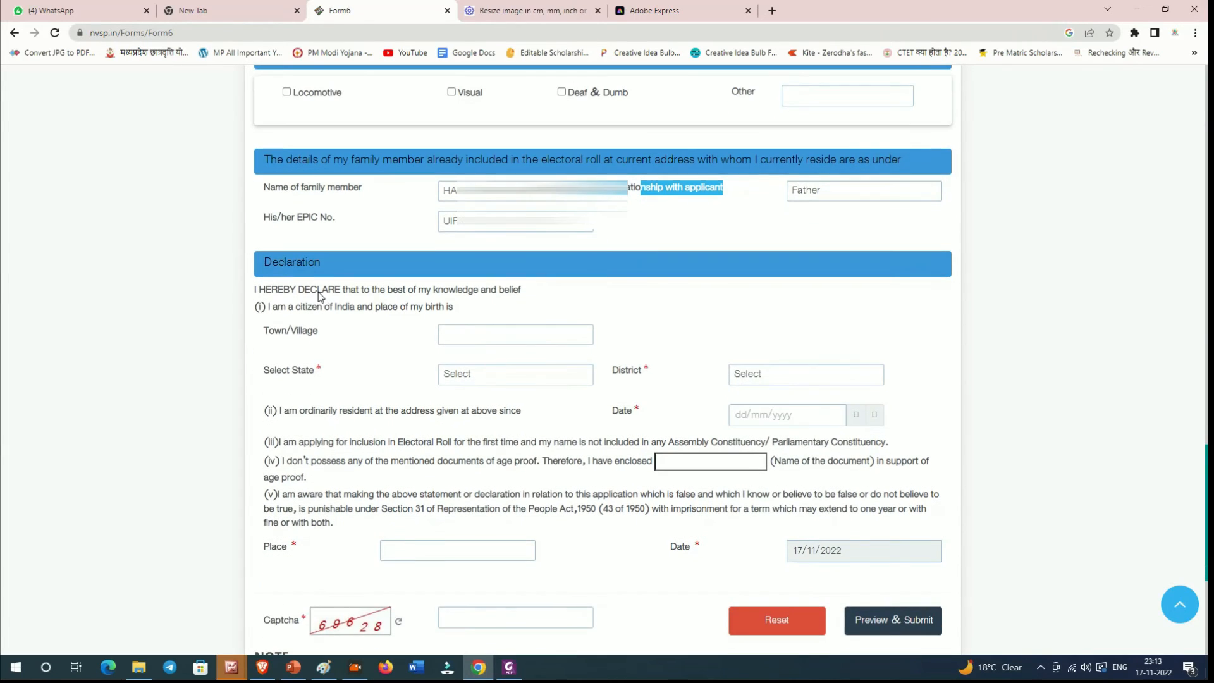
# Step: Enter birthplace town BHOPAL, state Madhya Pradesh and district BHOPAL
pyautogui.click(470, 329)
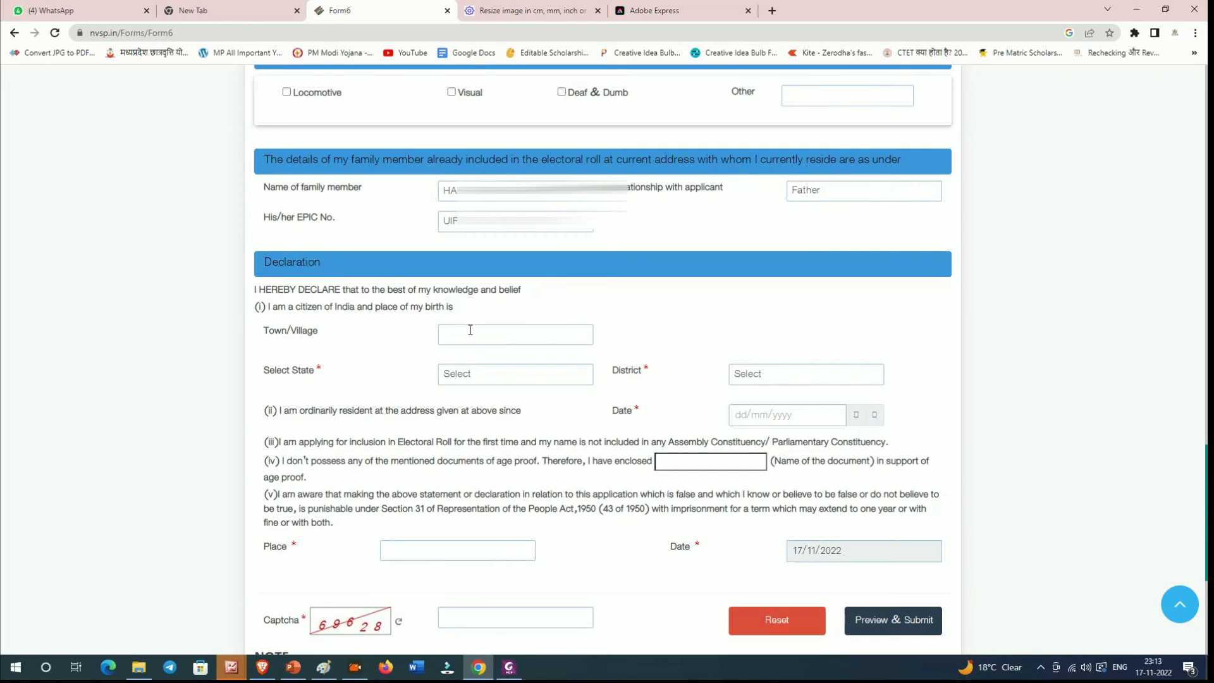
pyautogui.write('BHOAO')
pyautogui.write('AL')
pyautogui.click(464, 375)
pyautogui.scroll(-3, 510, 225)
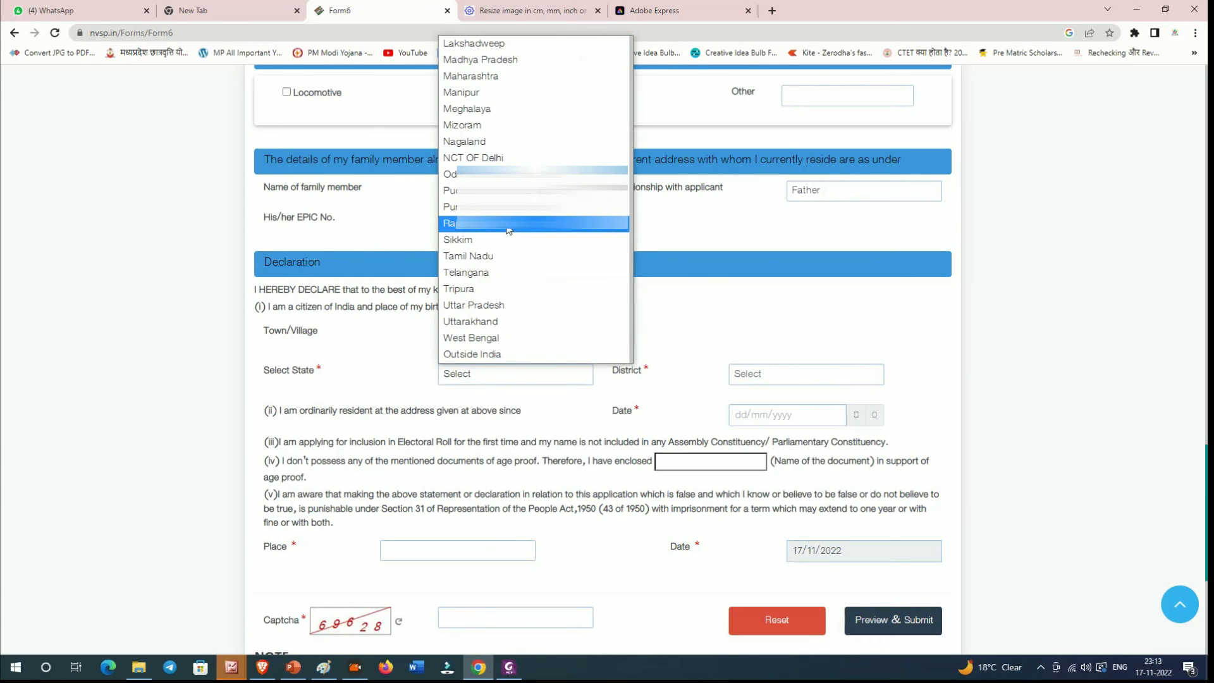
pyautogui.scroll(3, 519, 234)
pyautogui.scroll(-2, 529, 265)
pyautogui.click(522, 244)
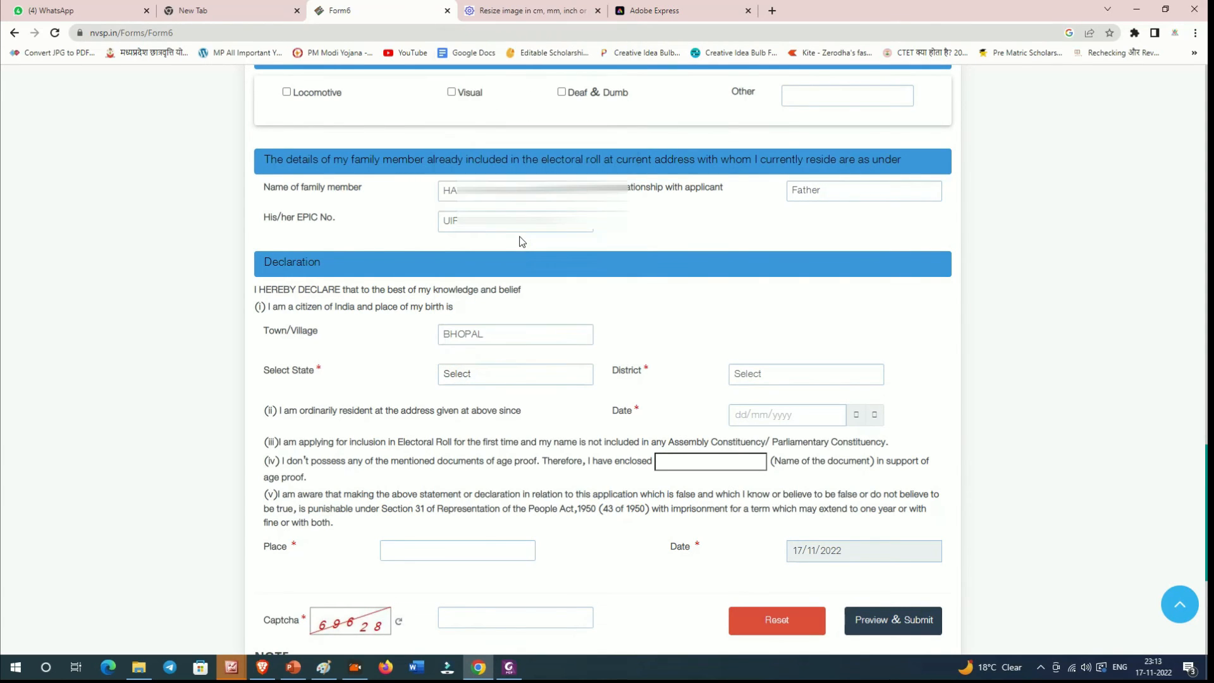
pyautogui.click(768, 369)
pyautogui.scroll(-9, 771, 247)
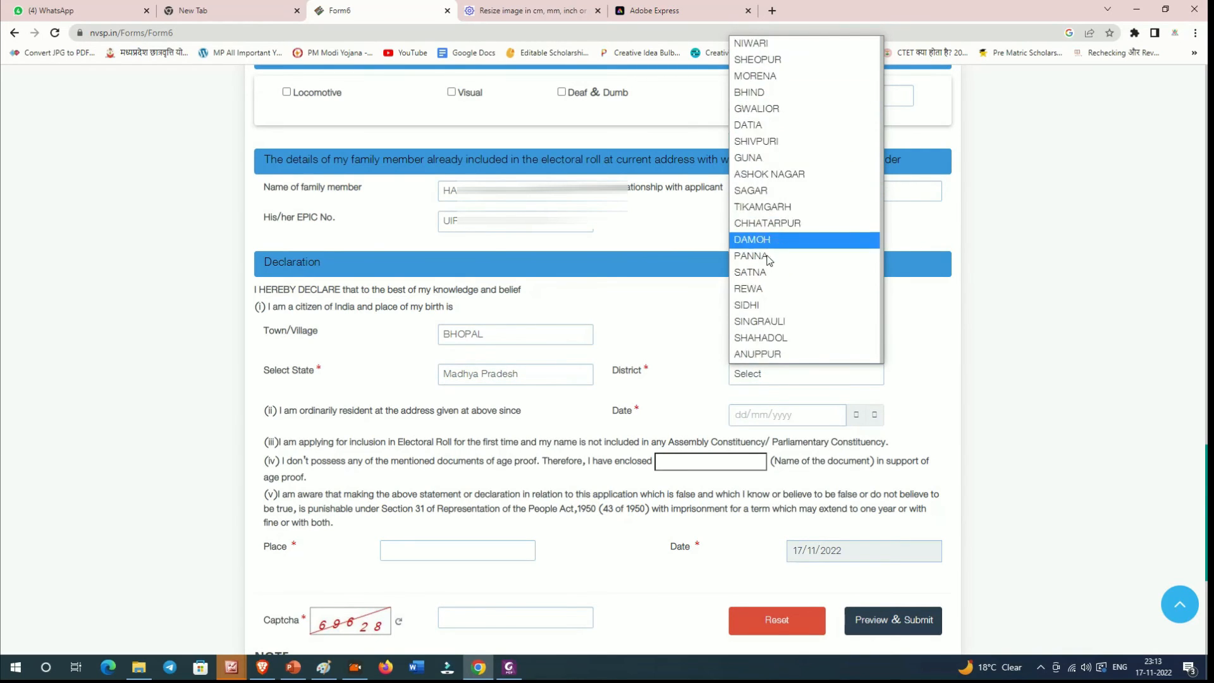
pyautogui.click(767, 203)
# Step: Set the ordinary-residence date to 17/11/2022
pyautogui.scroll(-1, 770, 312)
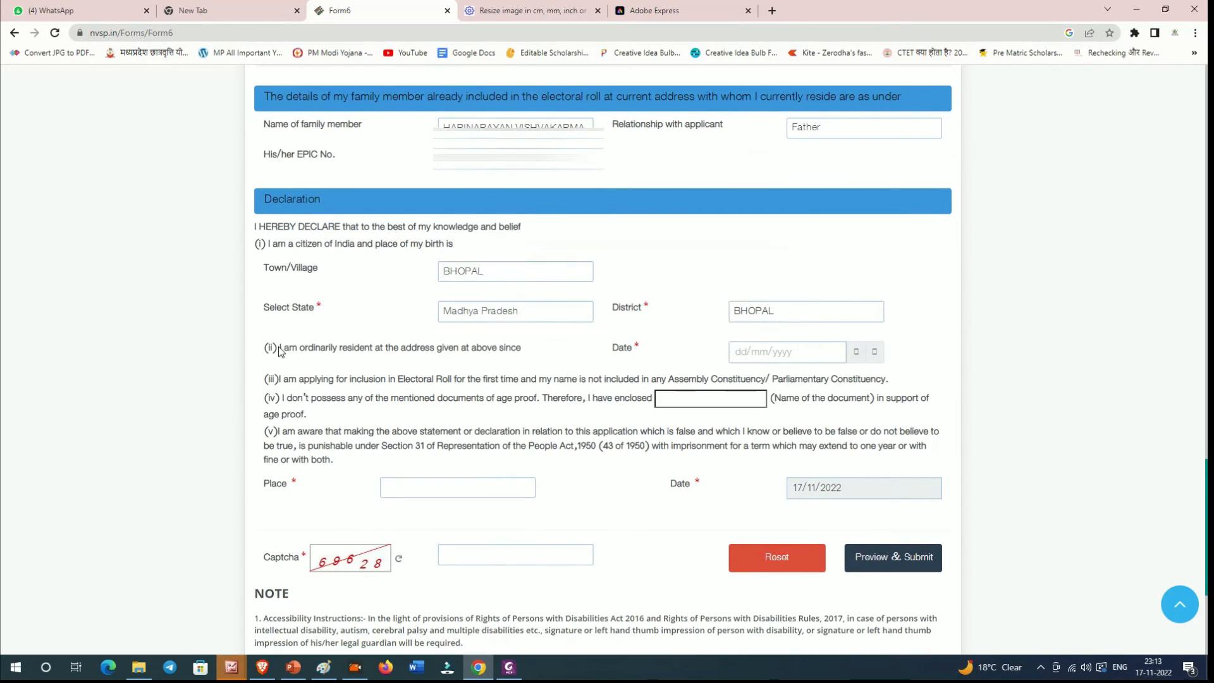
pyautogui.moveTo(278, 347); pyautogui.dragTo(709, 341)
pyautogui.click(788, 351)
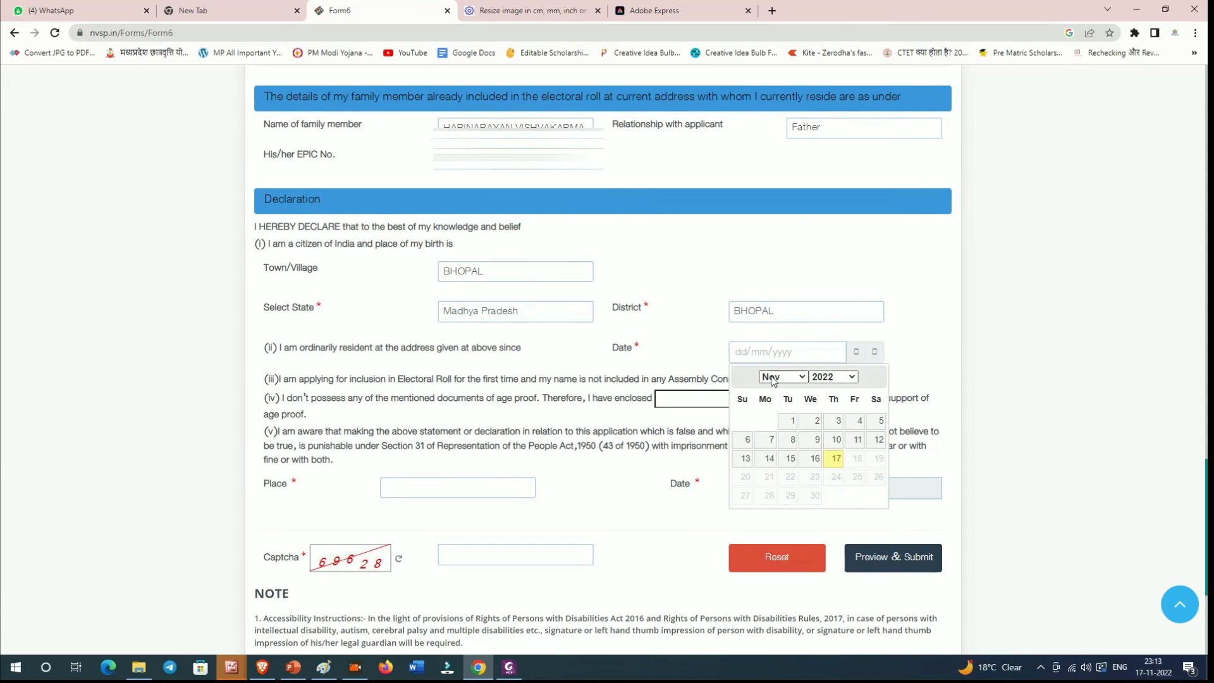
pyautogui.click(834, 460)
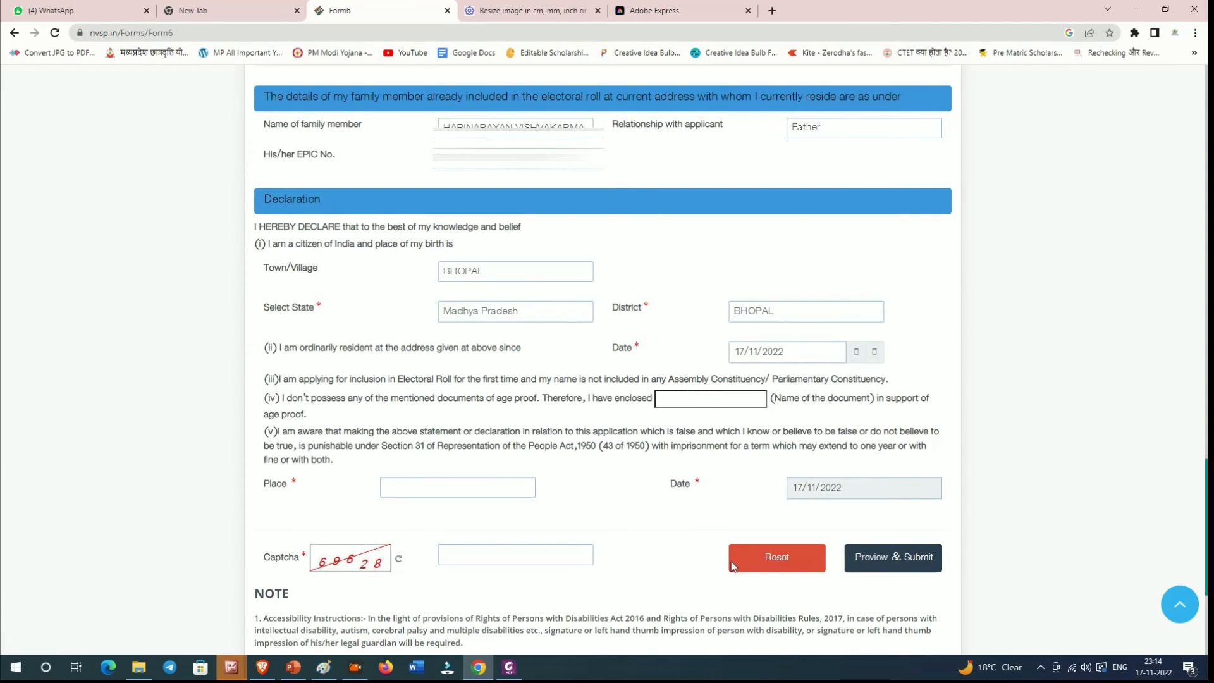
# Step: Fill in BHOPAL as the place of declaration and enter the captcha
pyautogui.scroll(-1, 406, 469)
pyautogui.scroll(-1, 405, 469)
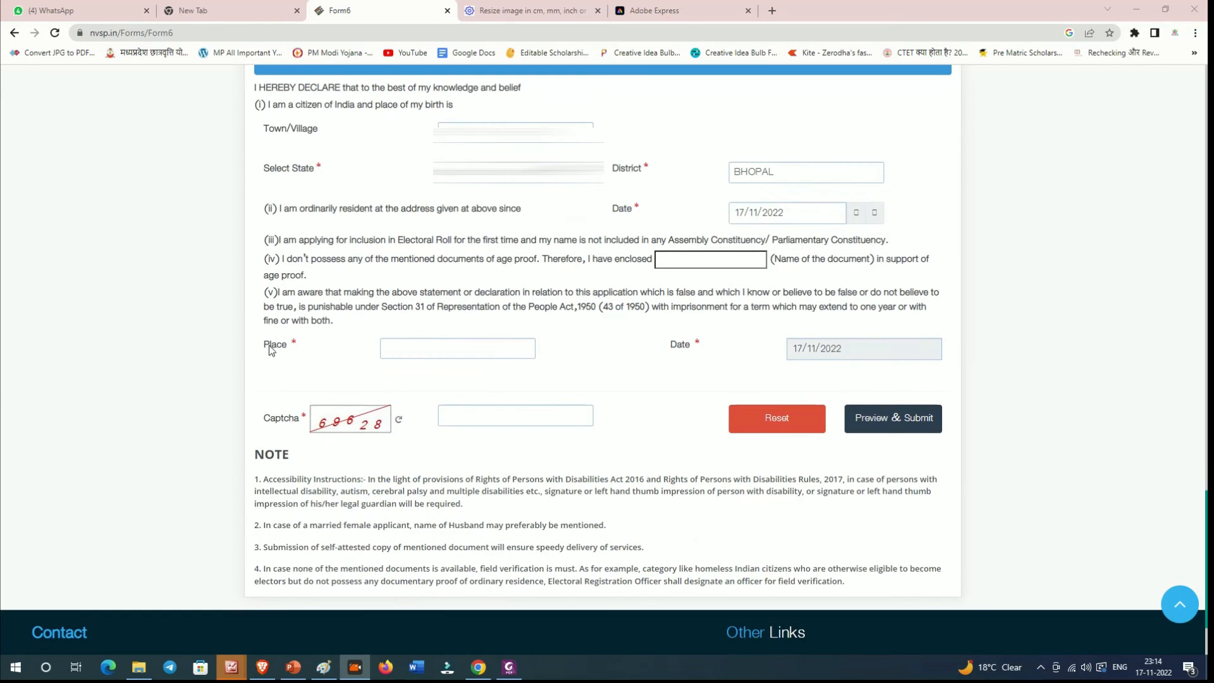
pyautogui.click(411, 350)
pyautogui.write('BHOAOP')
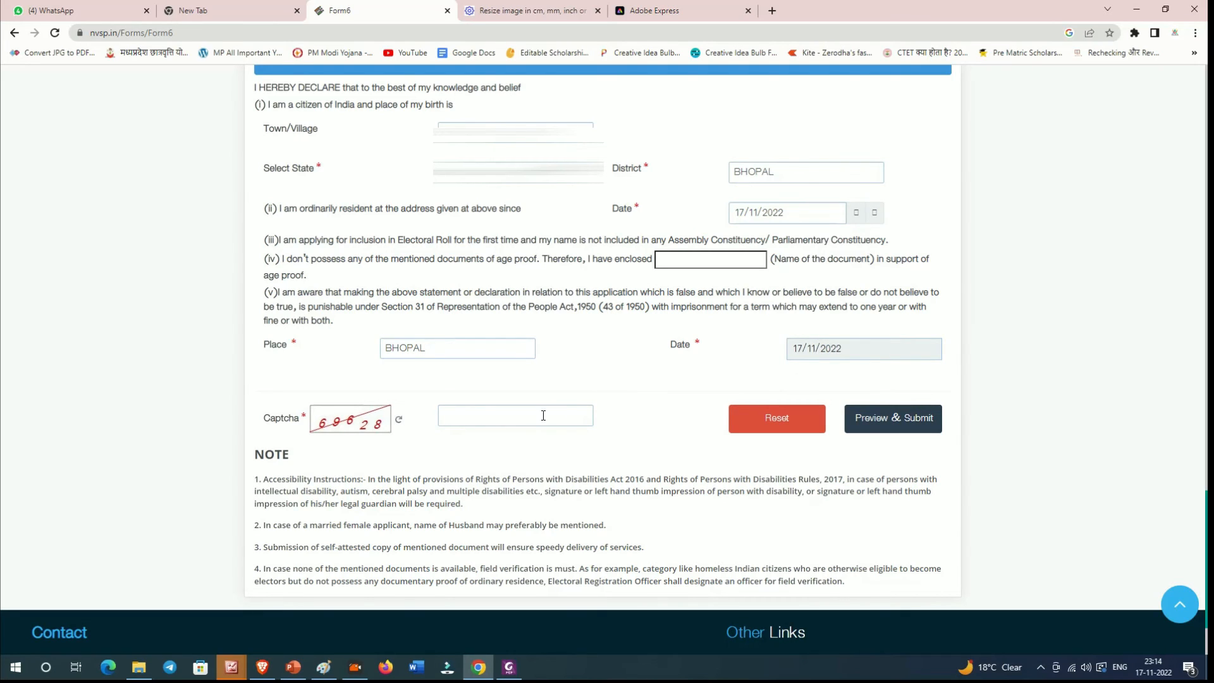
pyautogui.scroll(8, 543, 412)
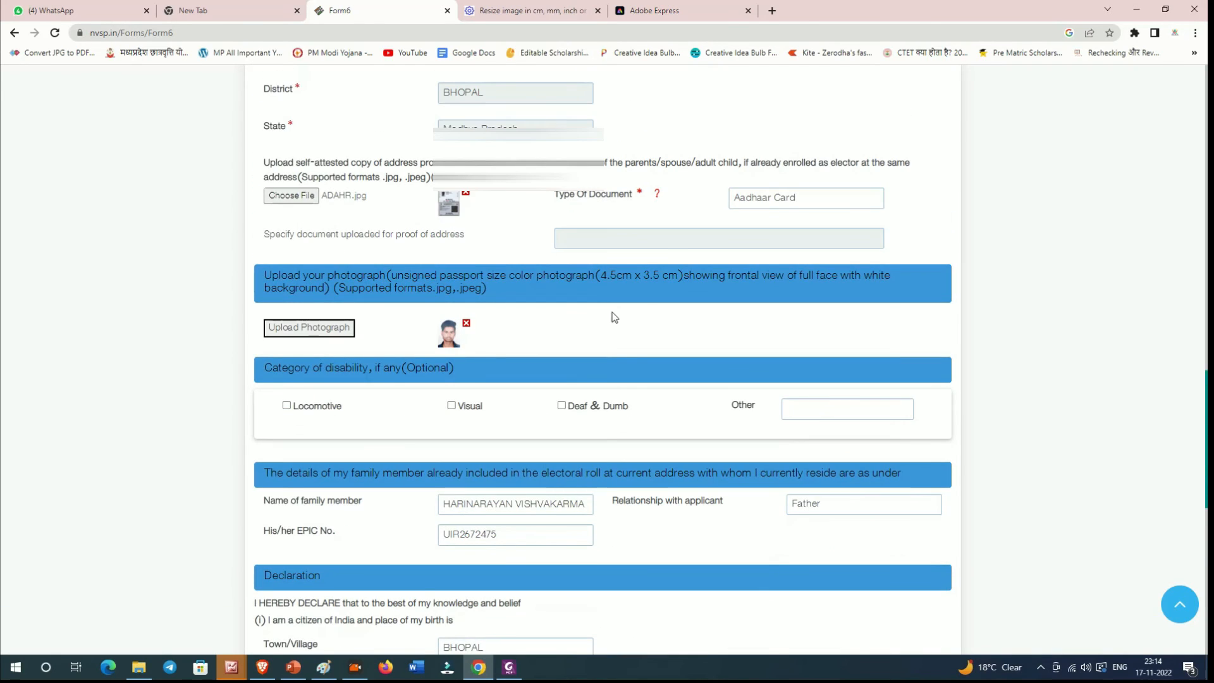
pyautogui.scroll(-10, 610, 317)
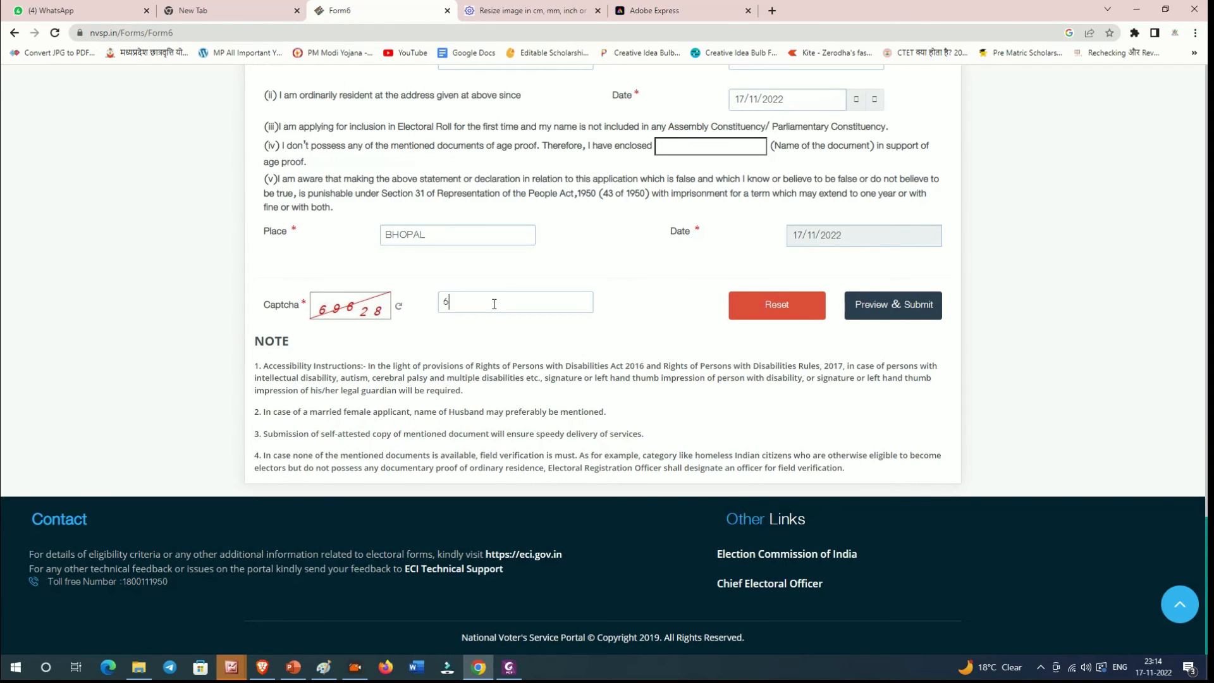
pyautogui.write('9628')
pyautogui.scroll(8, 553, 324)
pyautogui.scroll(15, 553, 324)
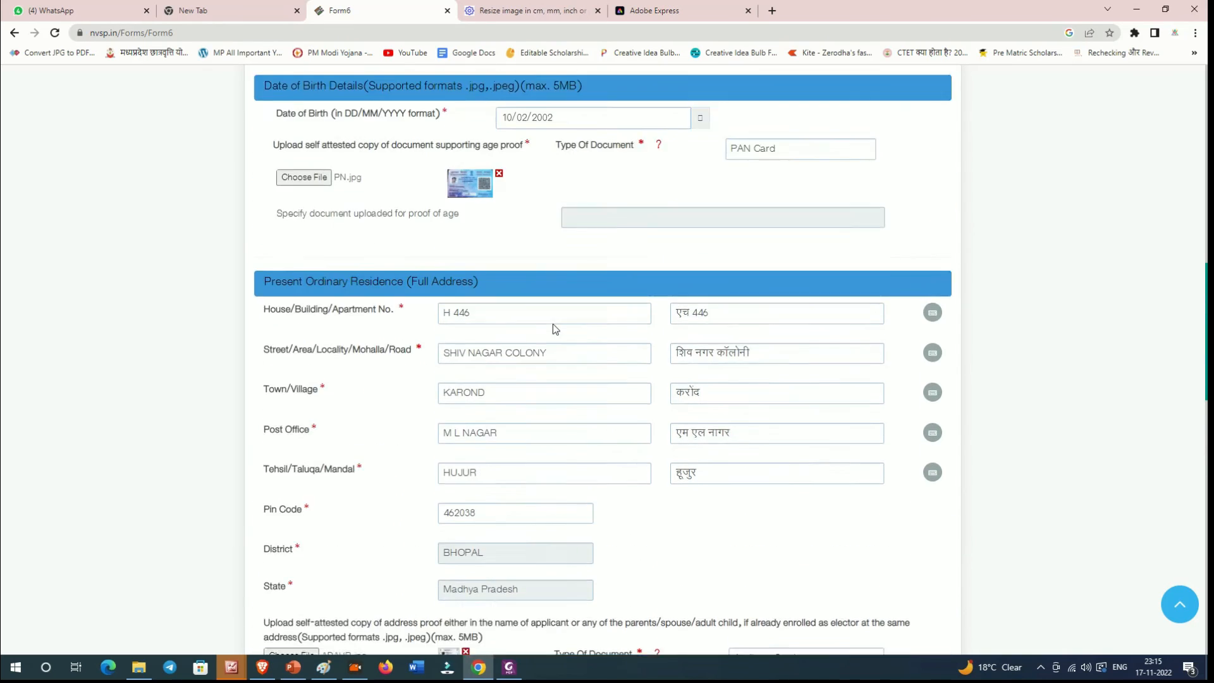
pyautogui.scroll(7, 552, 325)
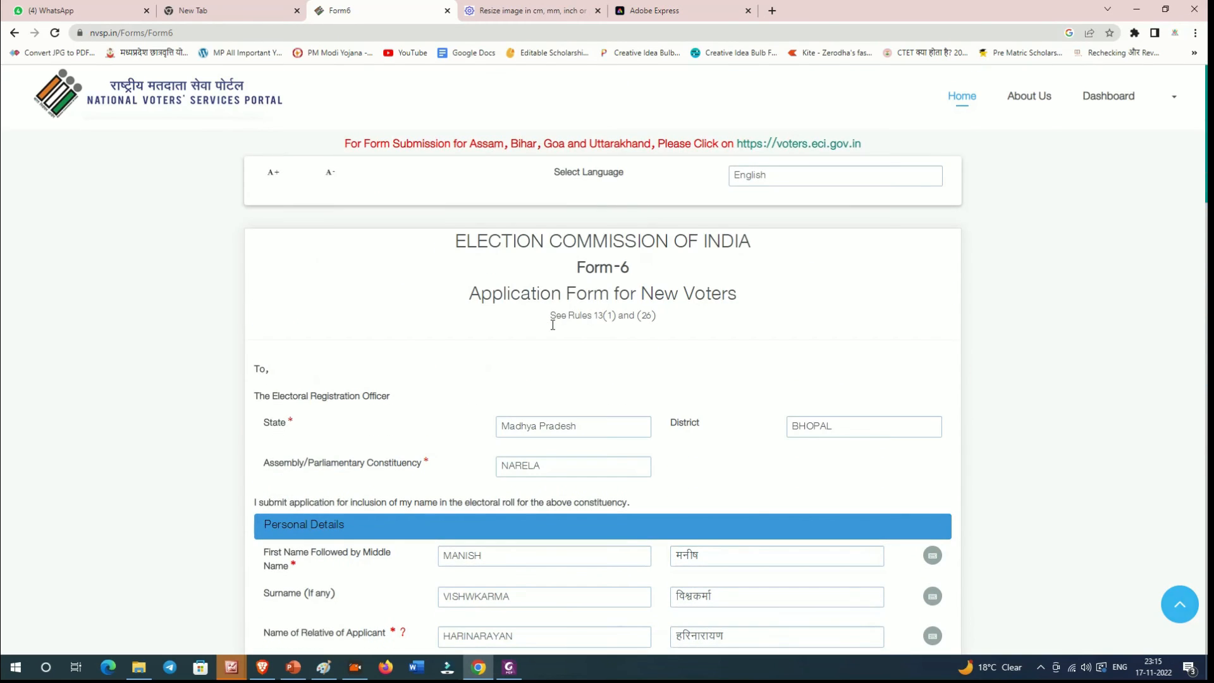
pyautogui.scroll(-3, 551, 324)
pyautogui.scroll(-2, 552, 325)
pyautogui.scroll(6, 551, 326)
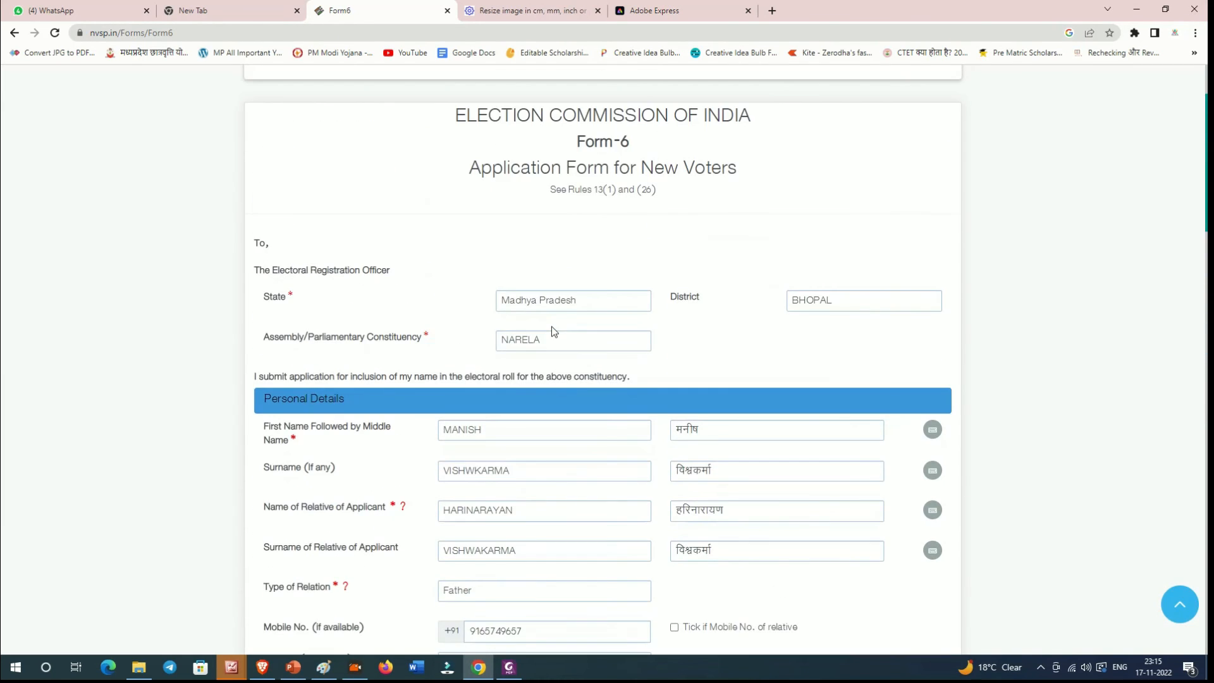
pyautogui.scroll(-1, 551, 326)
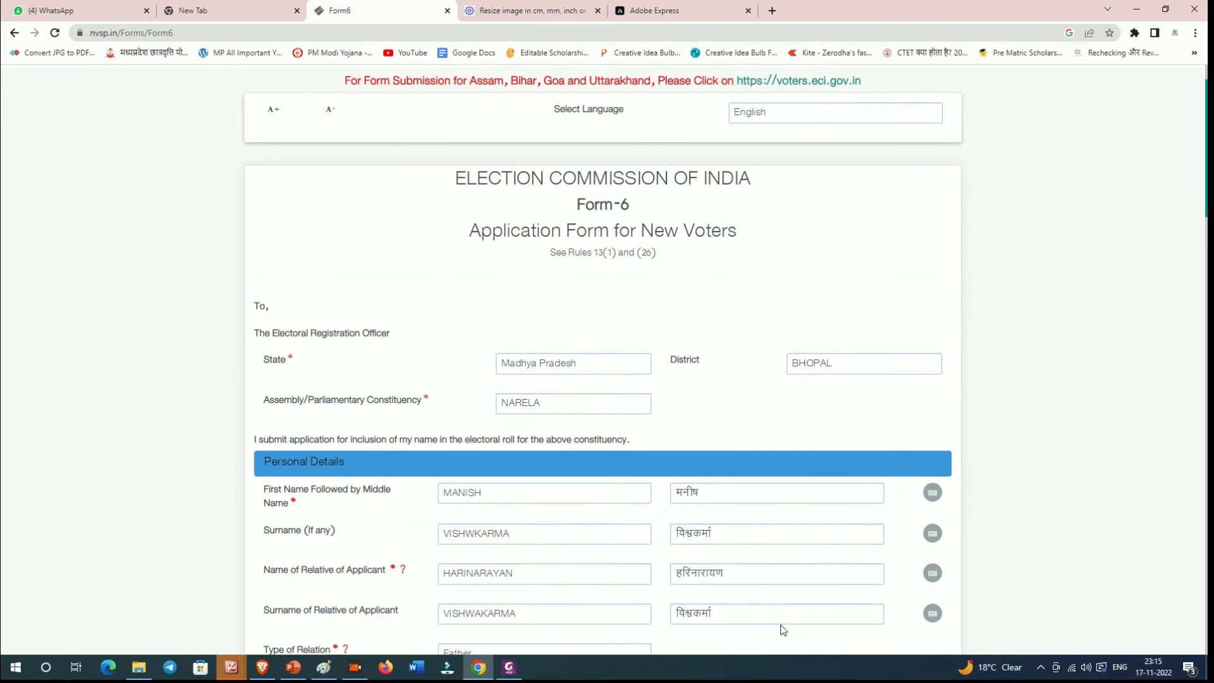
pyautogui.scroll(-1, 704, 574)
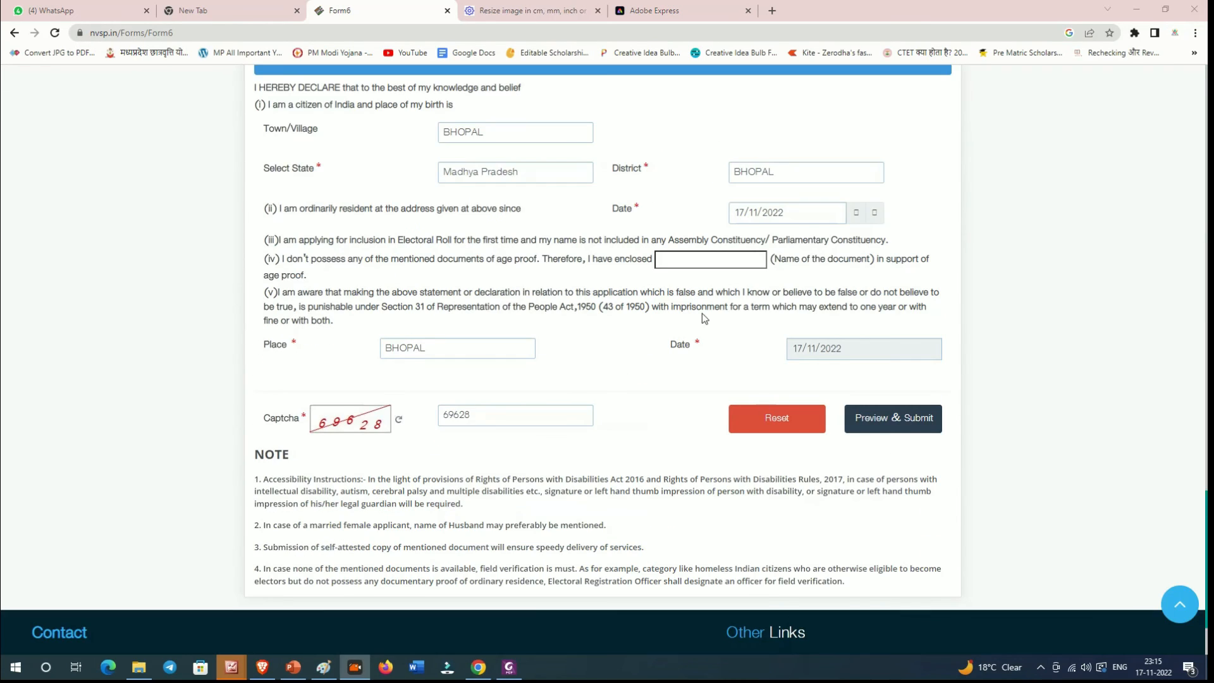
pyautogui.scroll(-1, 718, 380)
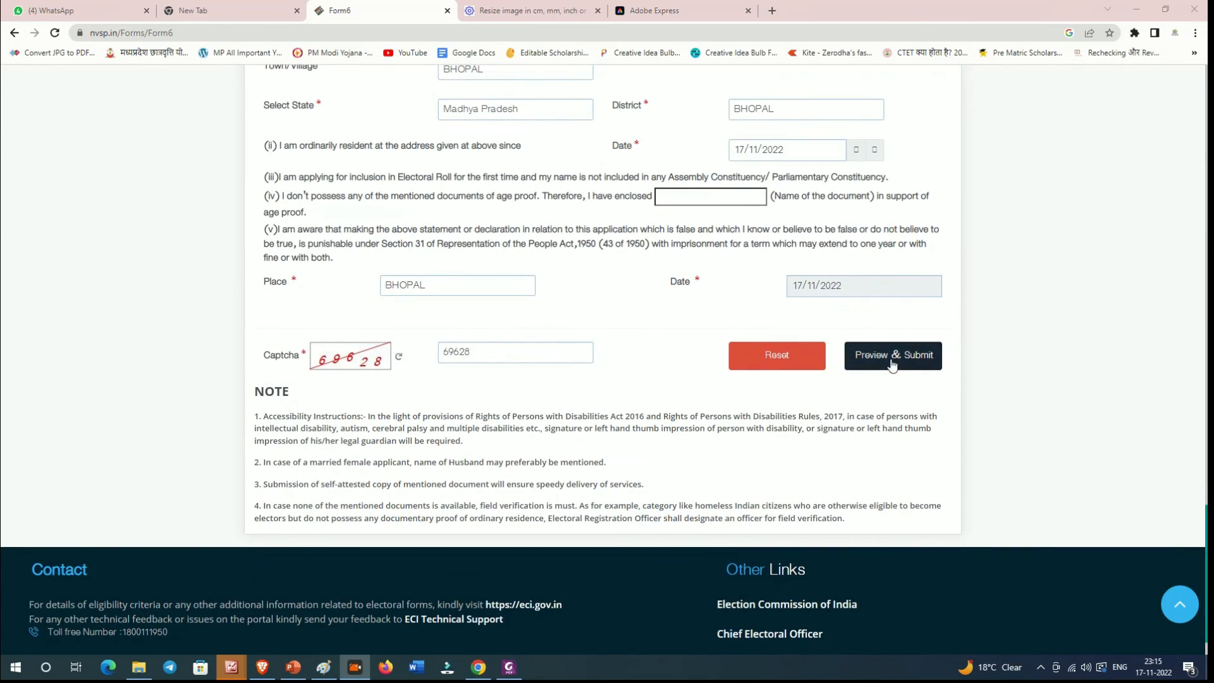
# Step: Open the preview of the completed Form-6
pyautogui.click(892, 355)
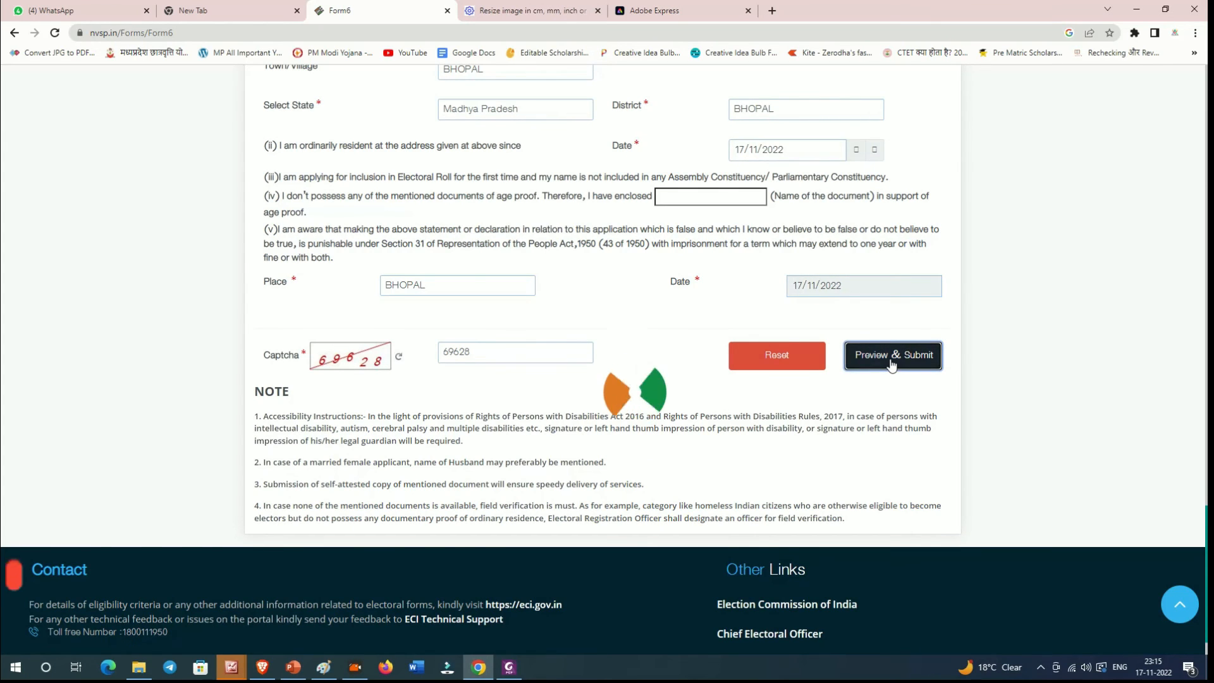
pyautogui.scroll(5, 772, 363)
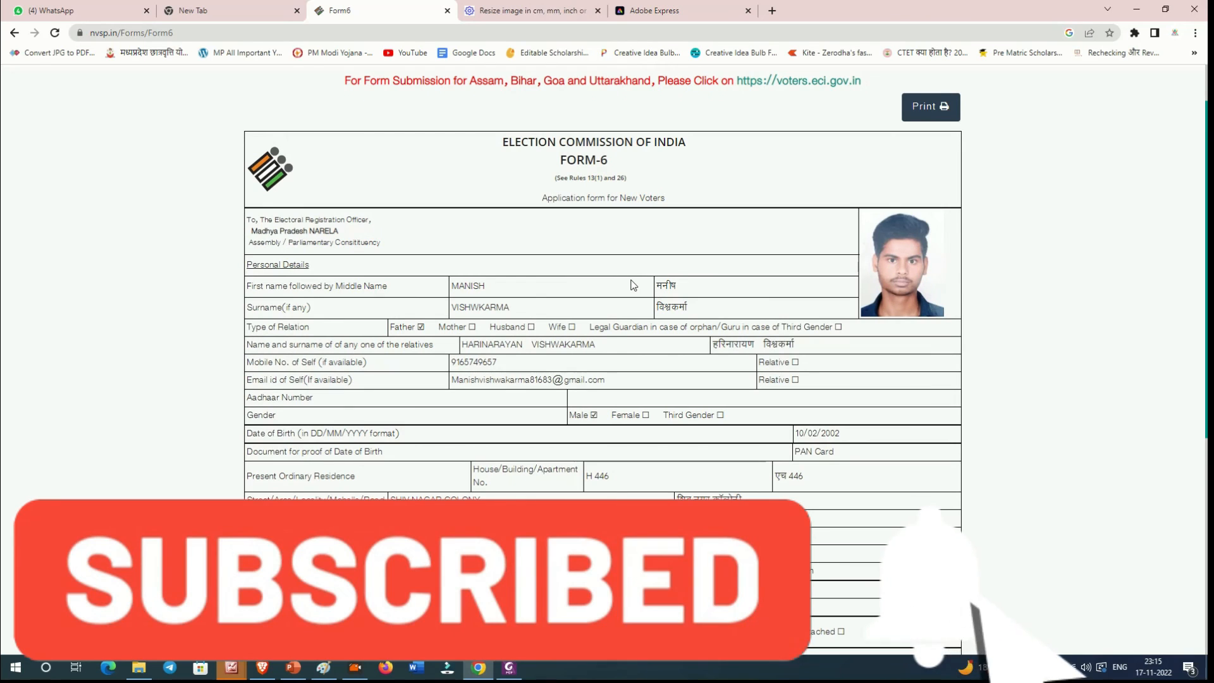
pyautogui.scroll(-1, 636, 285)
pyautogui.scroll(2, 1093, 176)
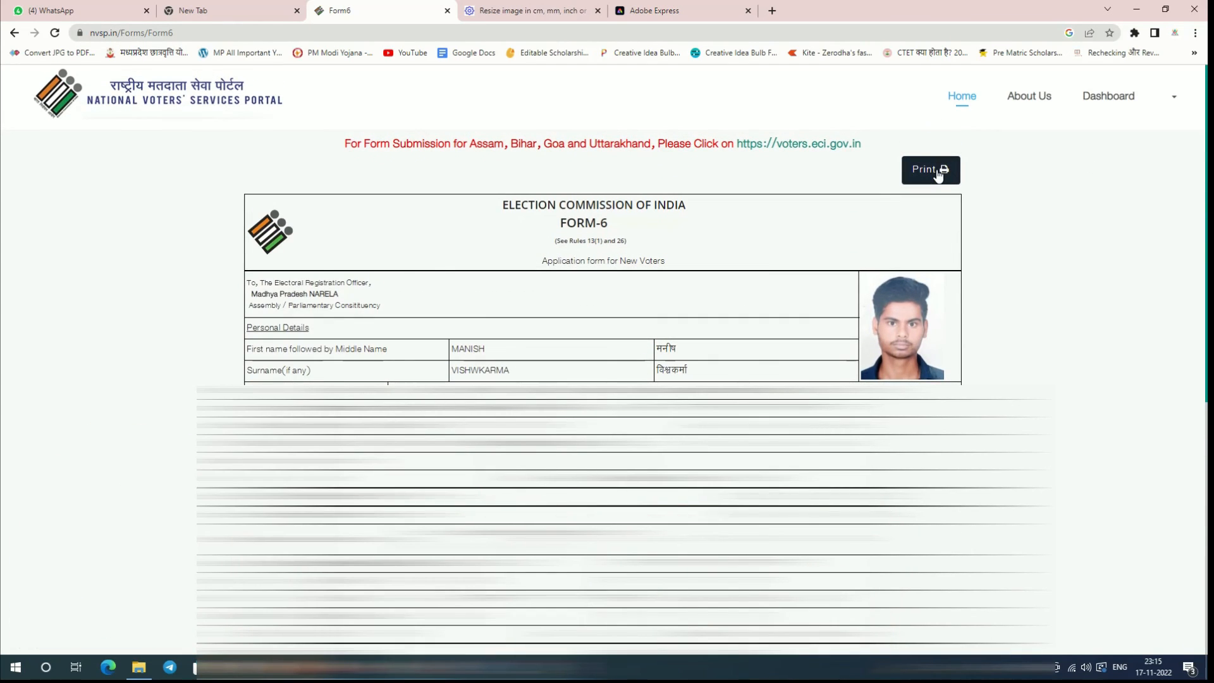
# Step: Print the previewed form to a PDF named form6 on the Desktop
pyautogui.click(938, 173)
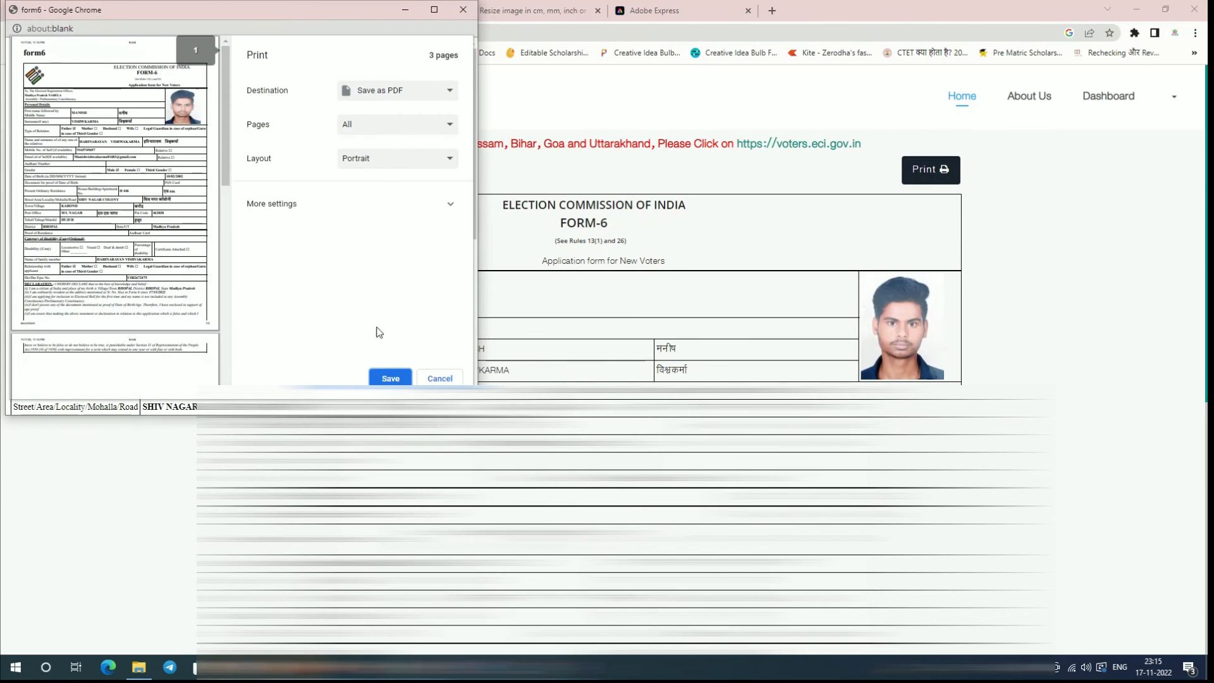
pyautogui.click(390, 379)
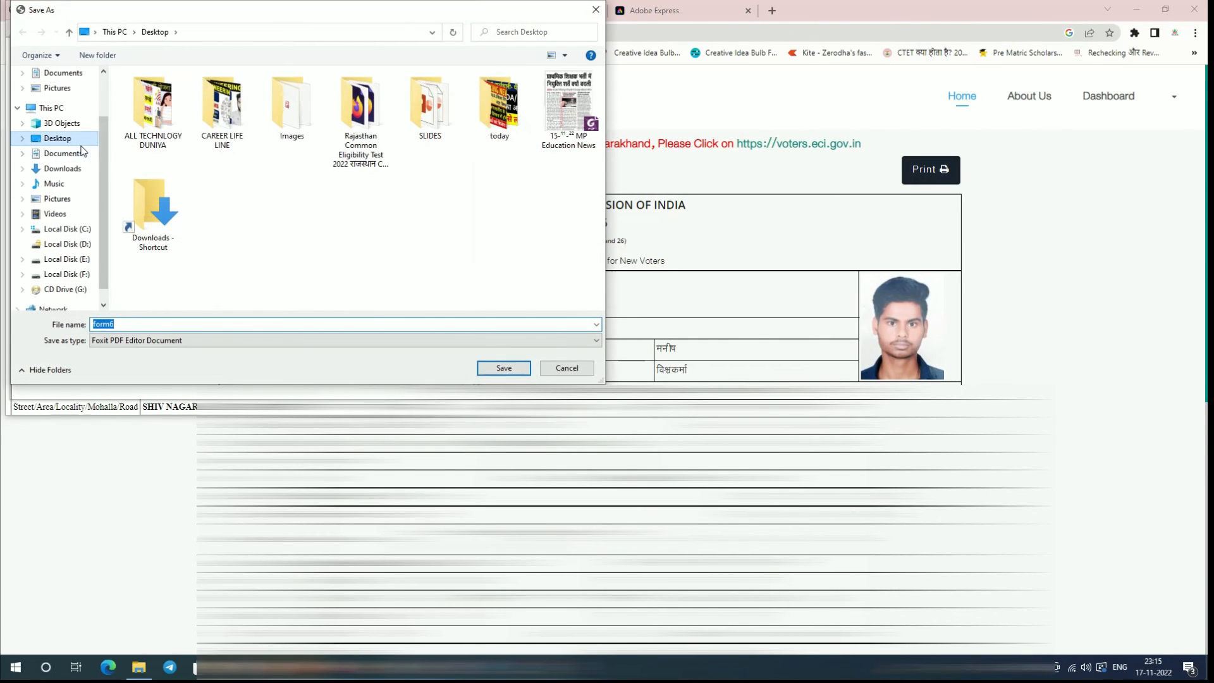
pyautogui.click(75, 142)
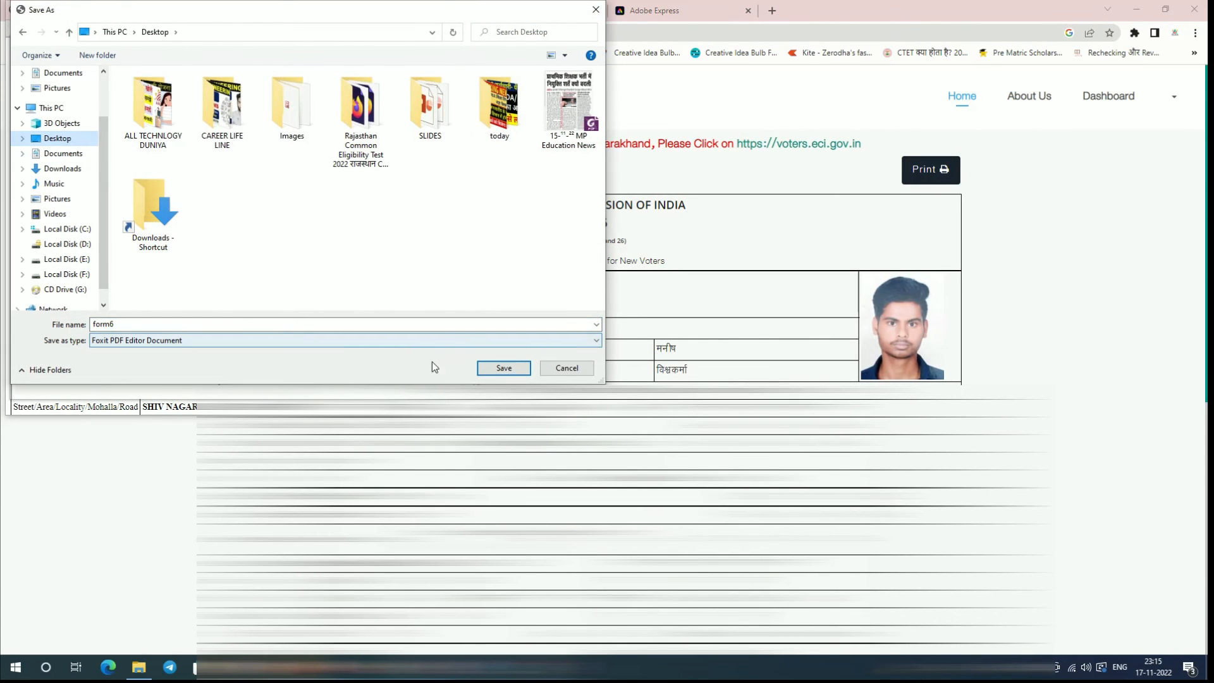
pyautogui.click(496, 369)
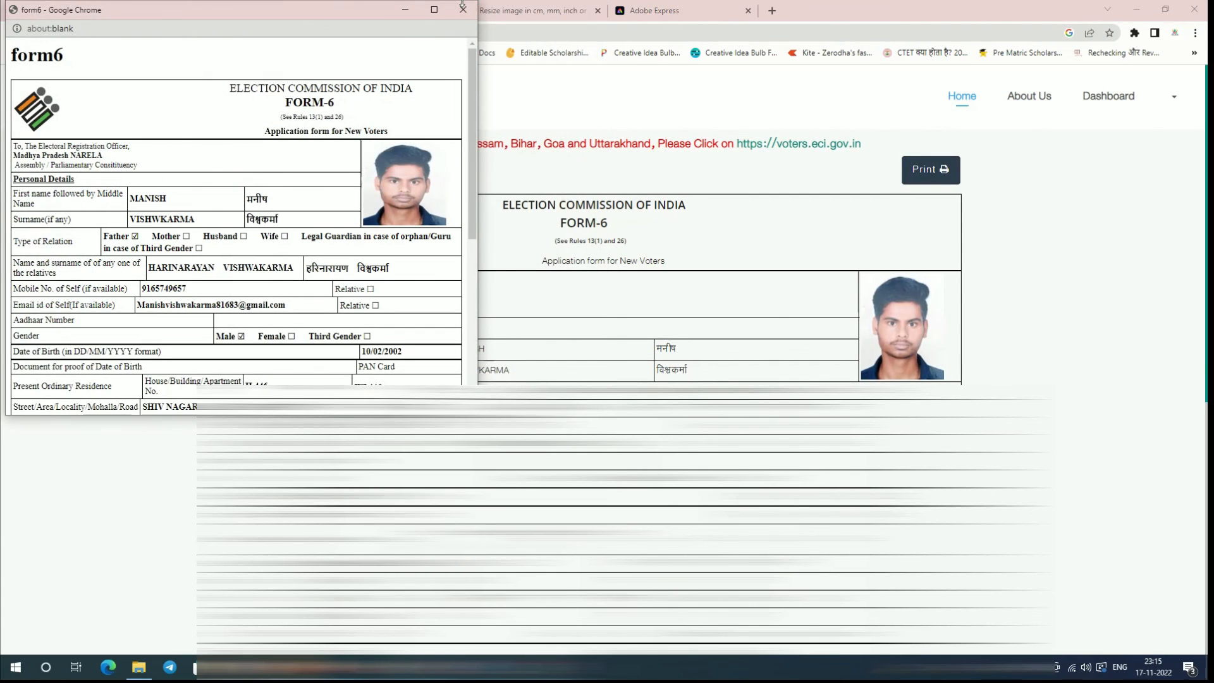
# Step: Close the print window and scroll through the Form-6 preview to review the entries
pyautogui.click(462, 9)
pyautogui.scroll(-5, 574, 316)
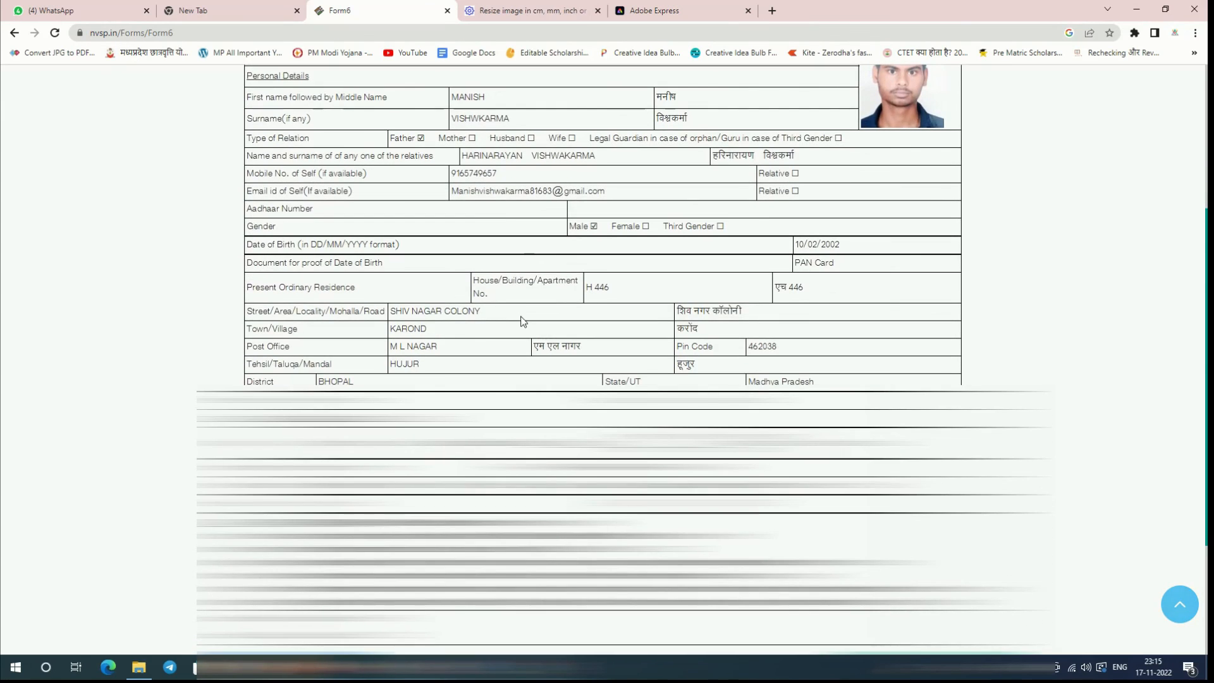
pyautogui.scroll(-1, 833, 370)
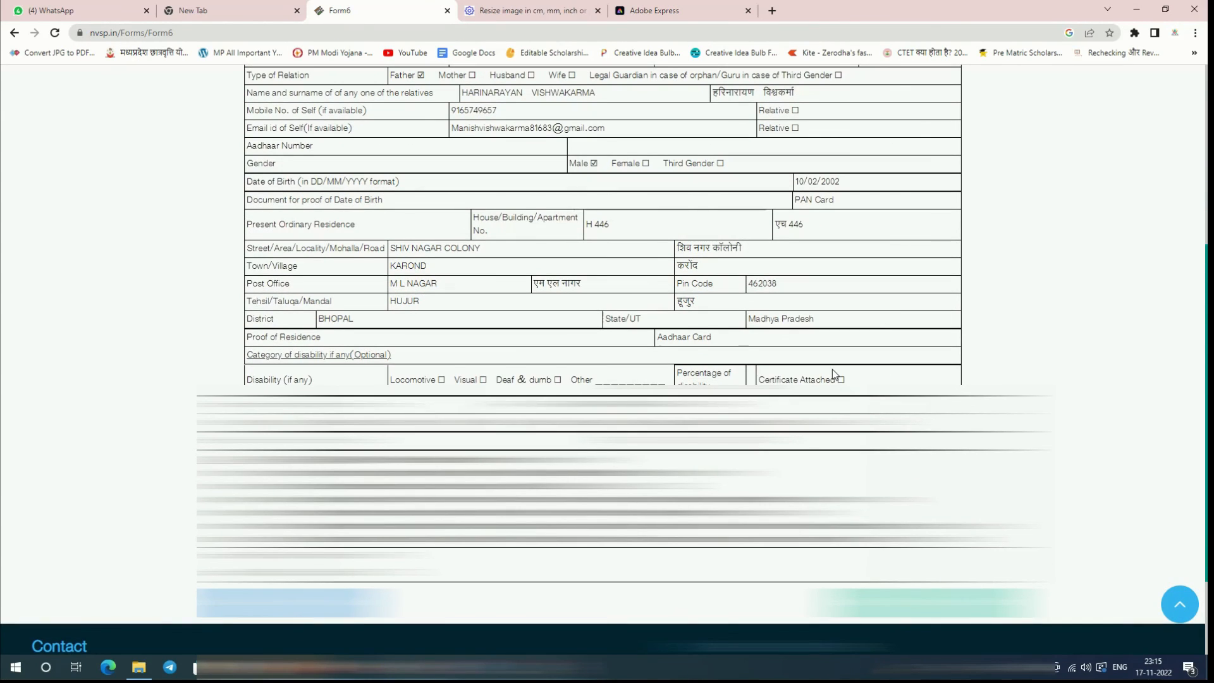
pyautogui.scroll(-1, 833, 369)
pyautogui.scroll(2, 832, 369)
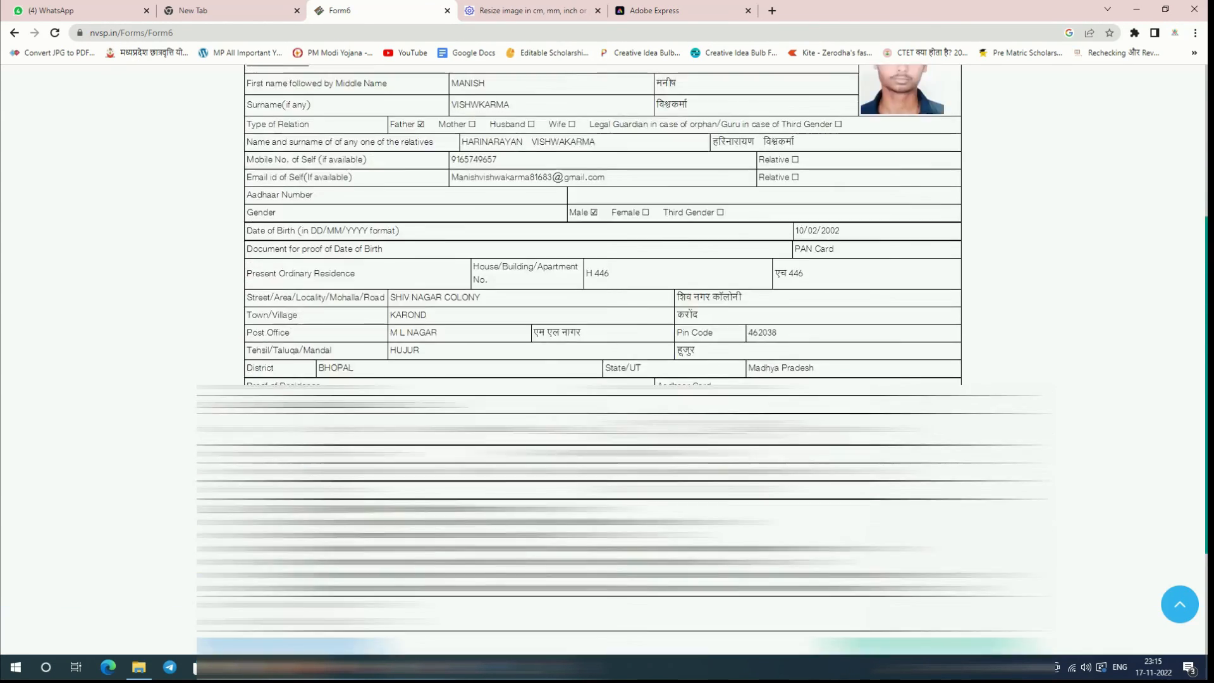
pyautogui.scroll(4, 688, 464)
pyautogui.scroll(-2, 688, 463)
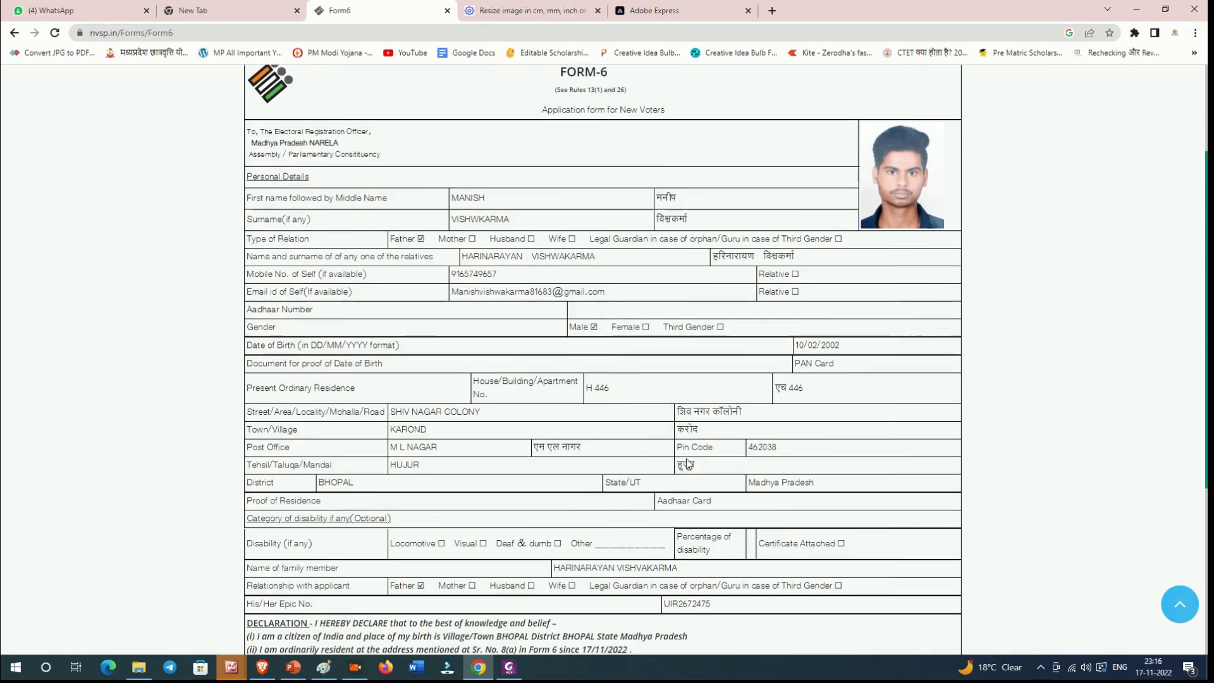
pyautogui.scroll(-4, 688, 464)
# Step: Submit Form 6 and paste a screenshot of the acknowledgement into Paint
pyautogui.click(911, 539)
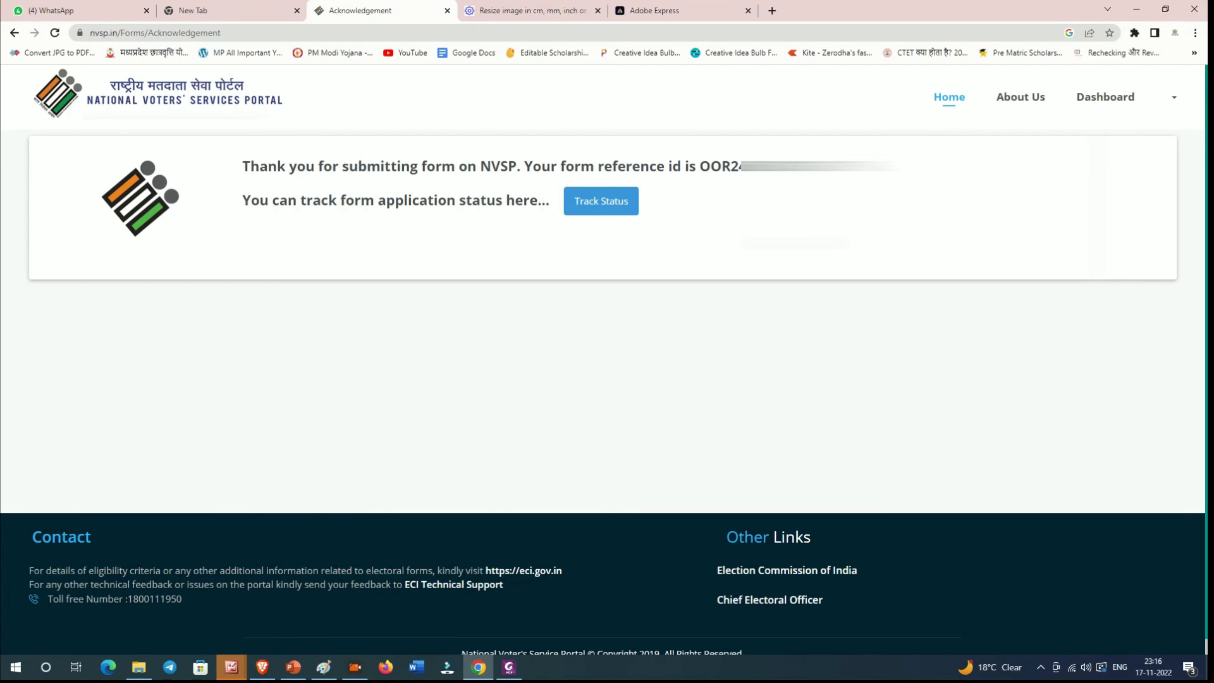
pyautogui.click(324, 668)
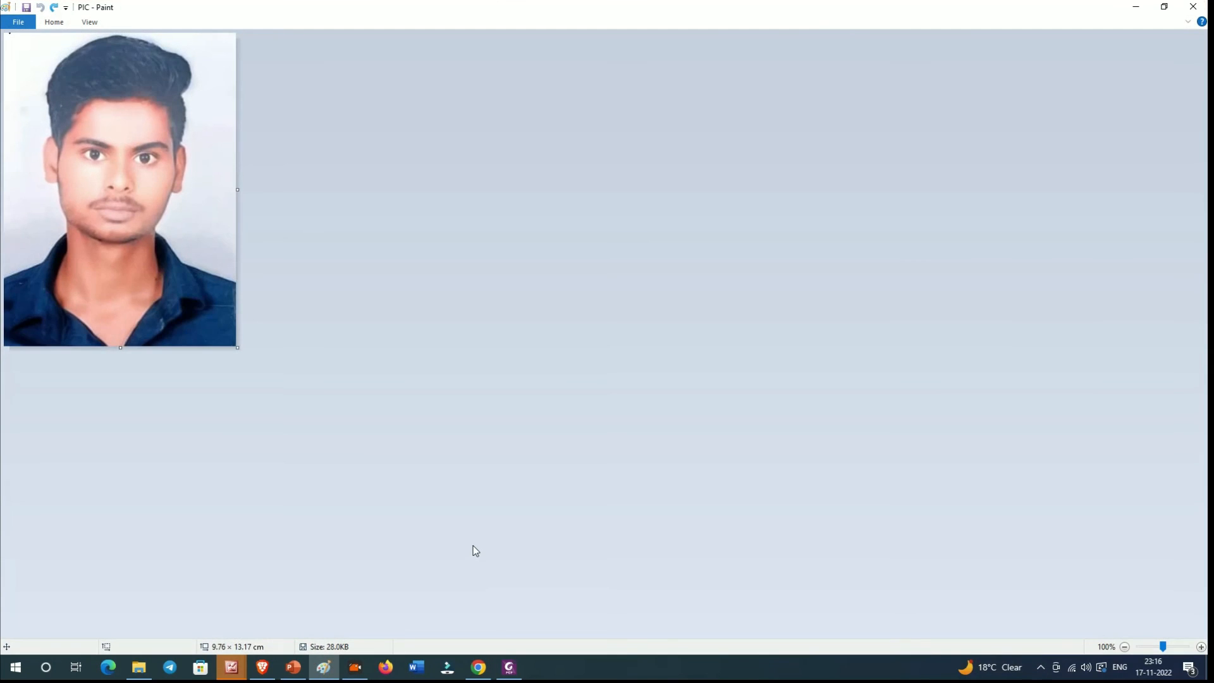
pyautogui.hotkey('ctrl', 'v')
pyautogui.click(1136, 7)
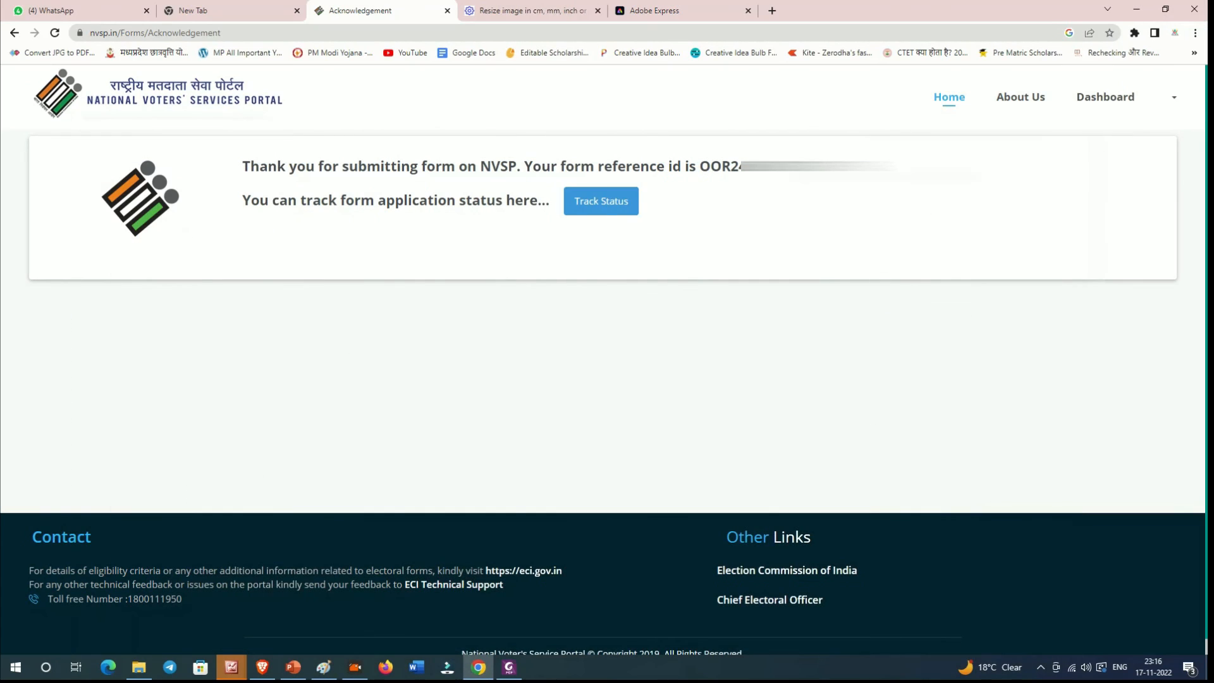
# Step: Copy the form reference id and paste it into a new browser tab
pyautogui.doubleClick(706, 165)
pyautogui.hotkey('ctrl', 'c')
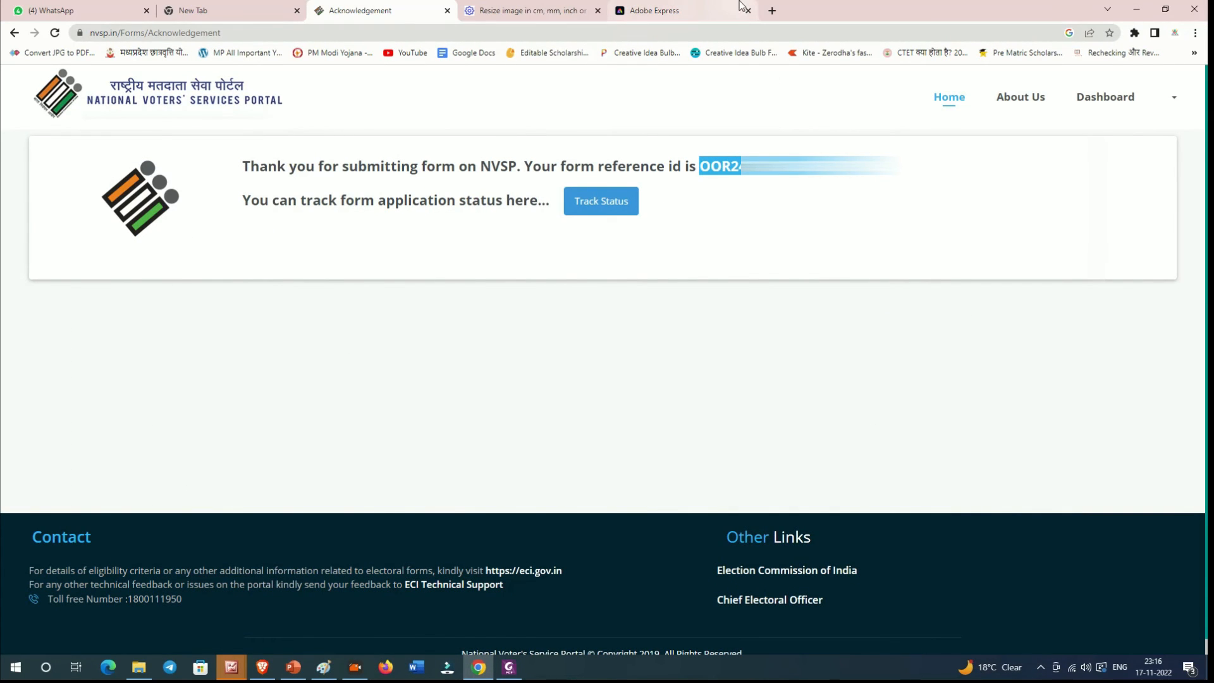
pyautogui.click(772, 10)
pyautogui.hotkey('ctrl', 'v')
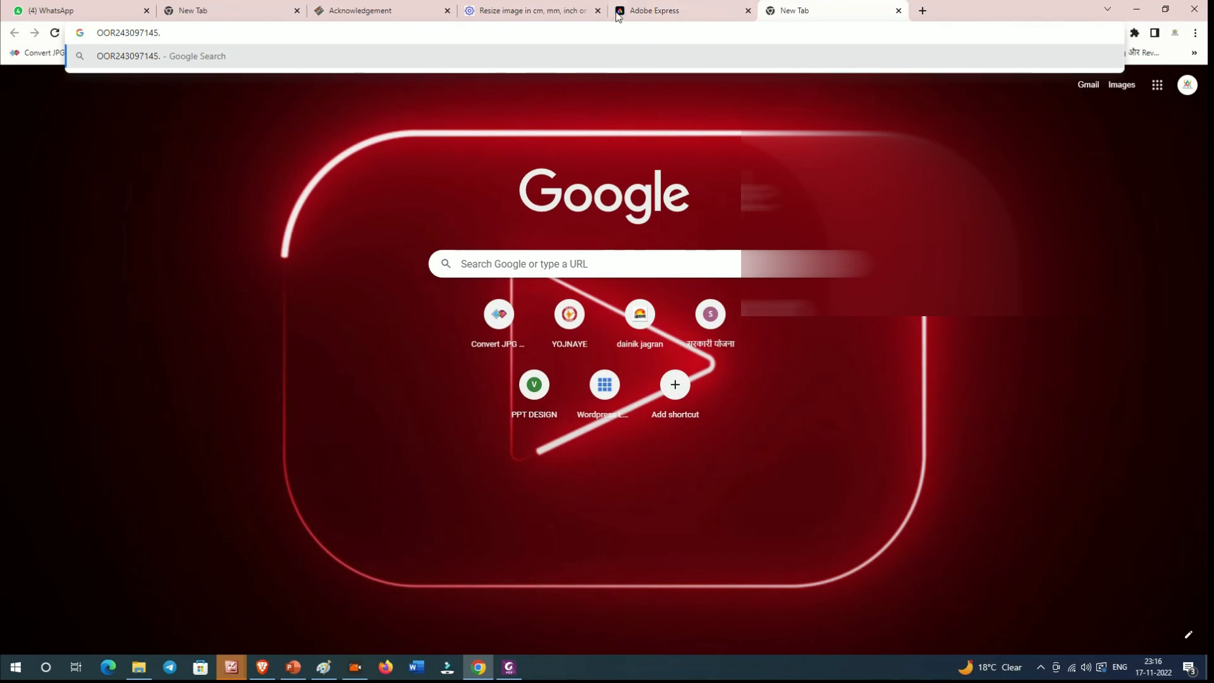
pyautogui.click(538, 11)
pyautogui.click(376, 12)
pyautogui.click(203, 5)
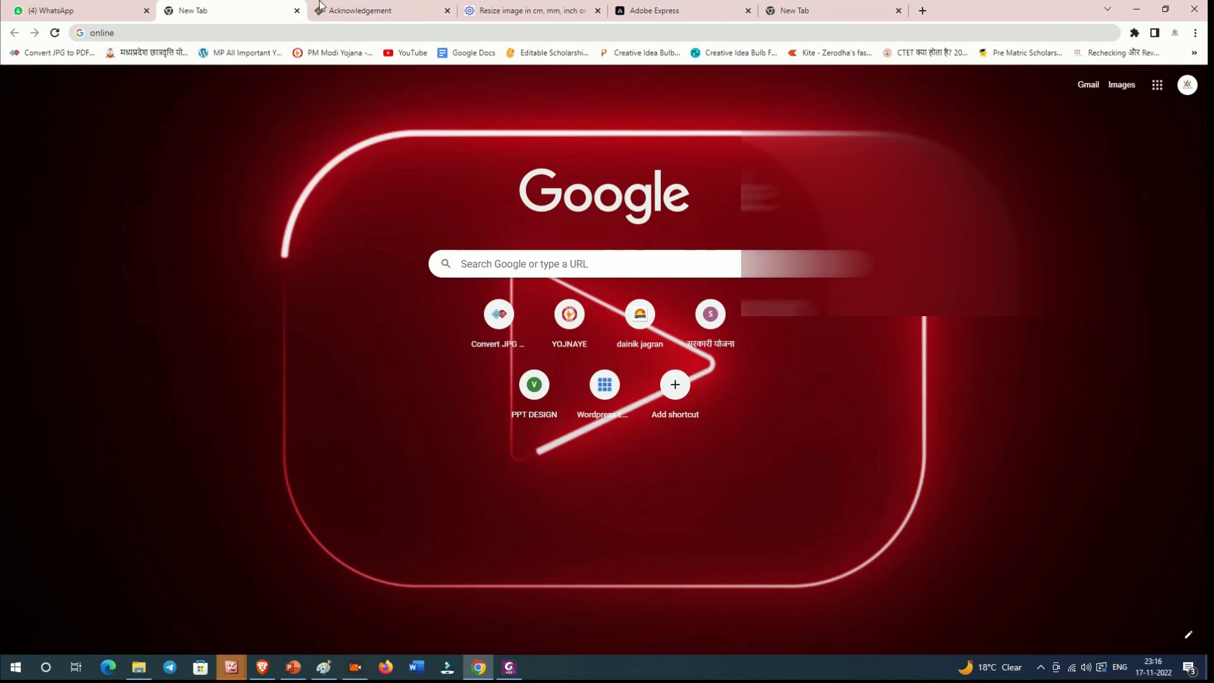
pyautogui.click(357, 7)
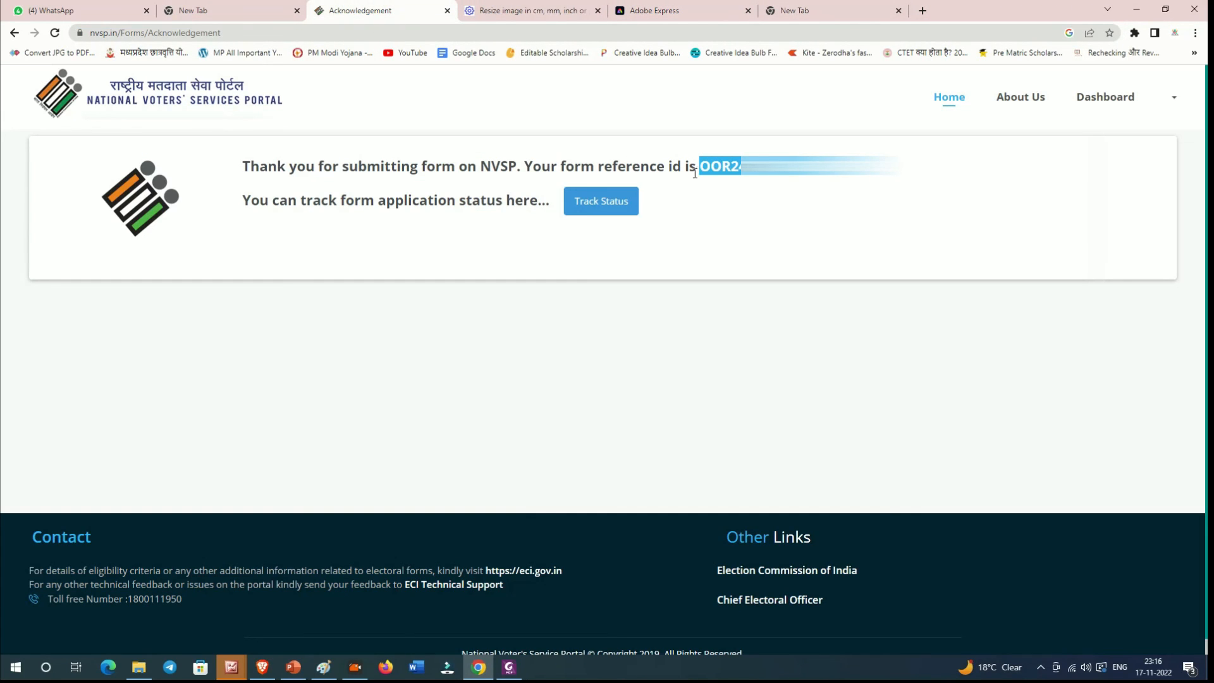
# Step: Highlight the reference id and tracking message, then return to the portal home page
pyautogui.moveTo(557, 166); pyautogui.dragTo(551, 165)
pyautogui.moveTo(253, 167); pyautogui.dragTo(740, 209)
pyautogui.click(399, 194)
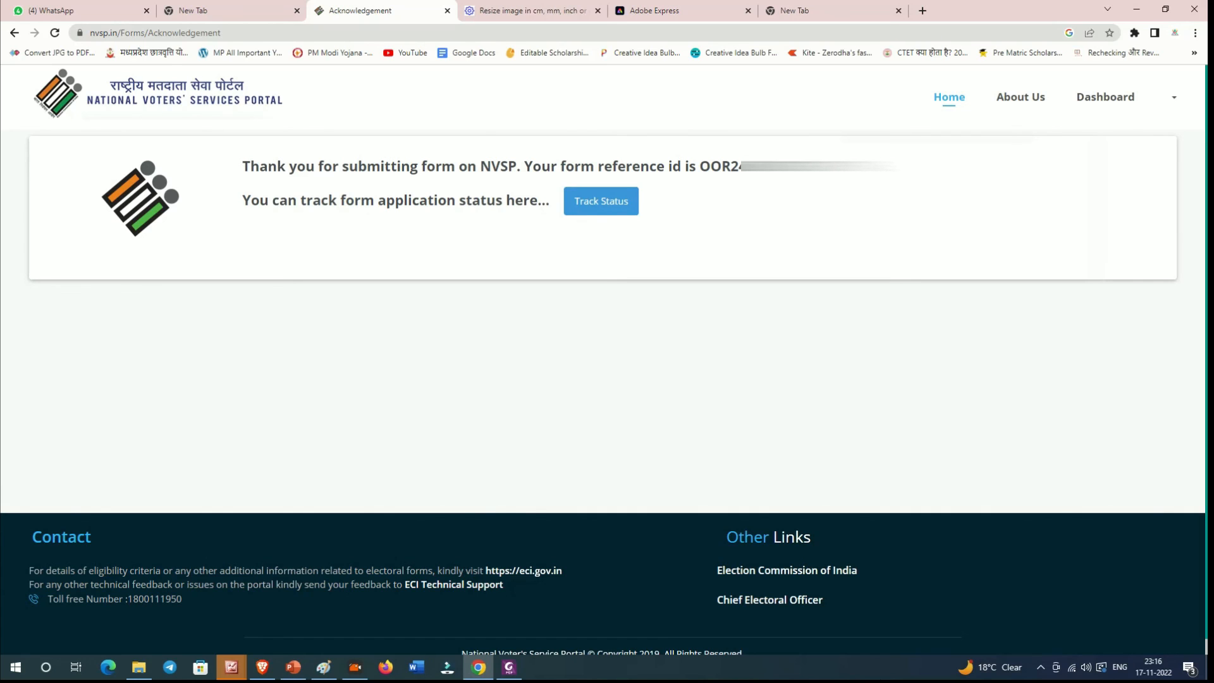
pyautogui.click(947, 103)
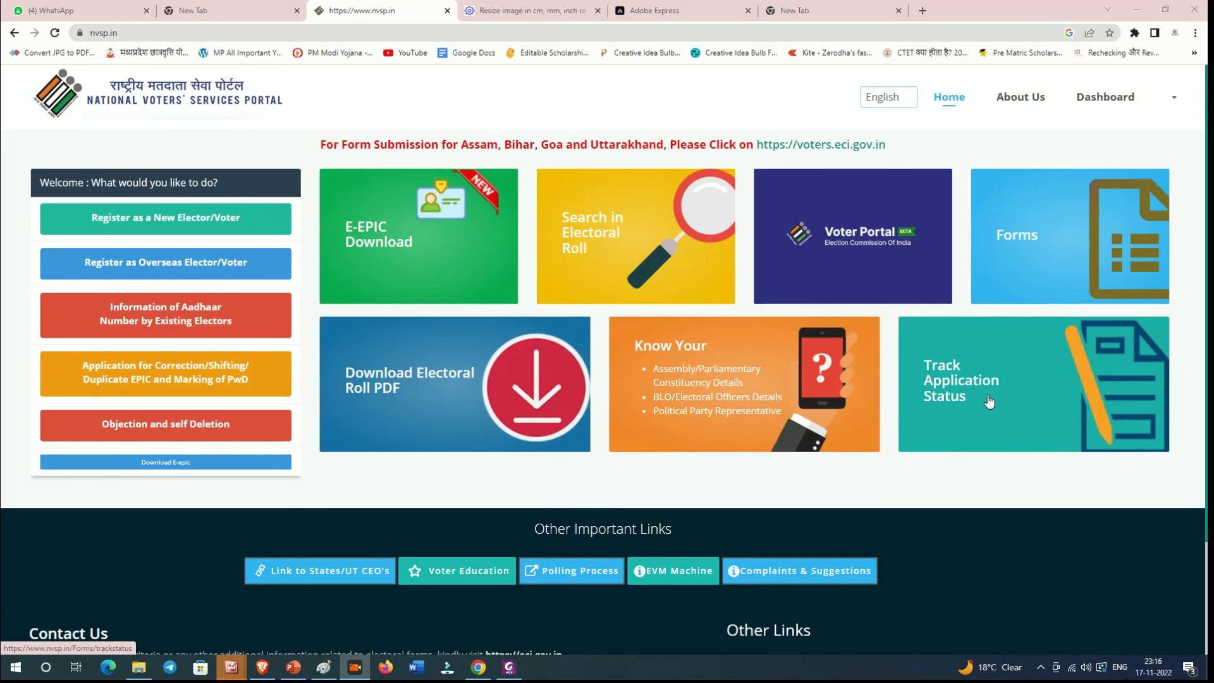
# Step: Track the application status for Madhya Pradesh using the pasted reference id
pyautogui.click(984, 392)
pyautogui.click(453, 256)
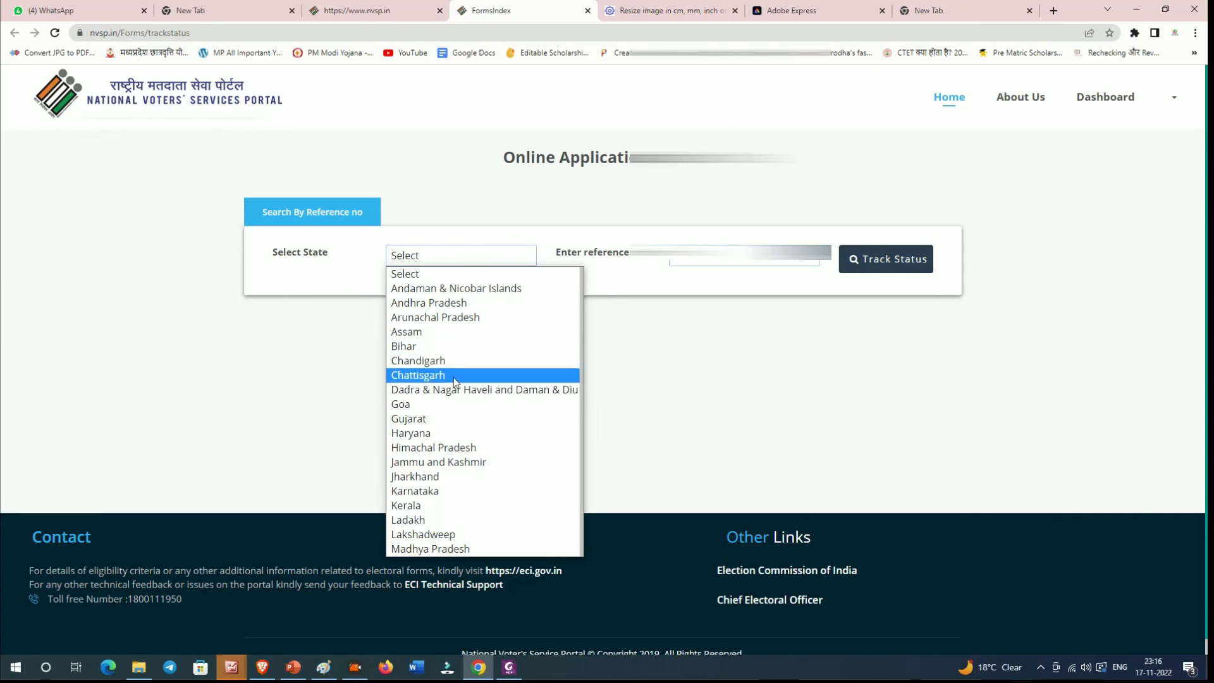
pyautogui.scroll(-4, 455, 424)
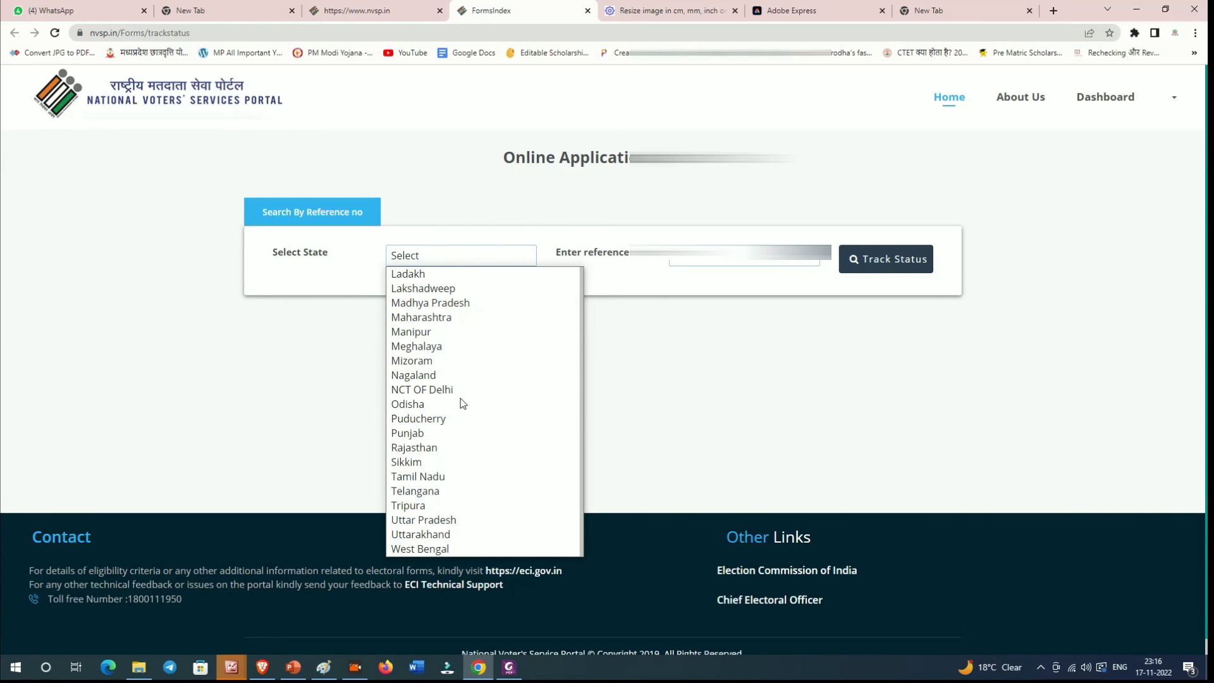
pyautogui.click(466, 302)
pyautogui.click(703, 261)
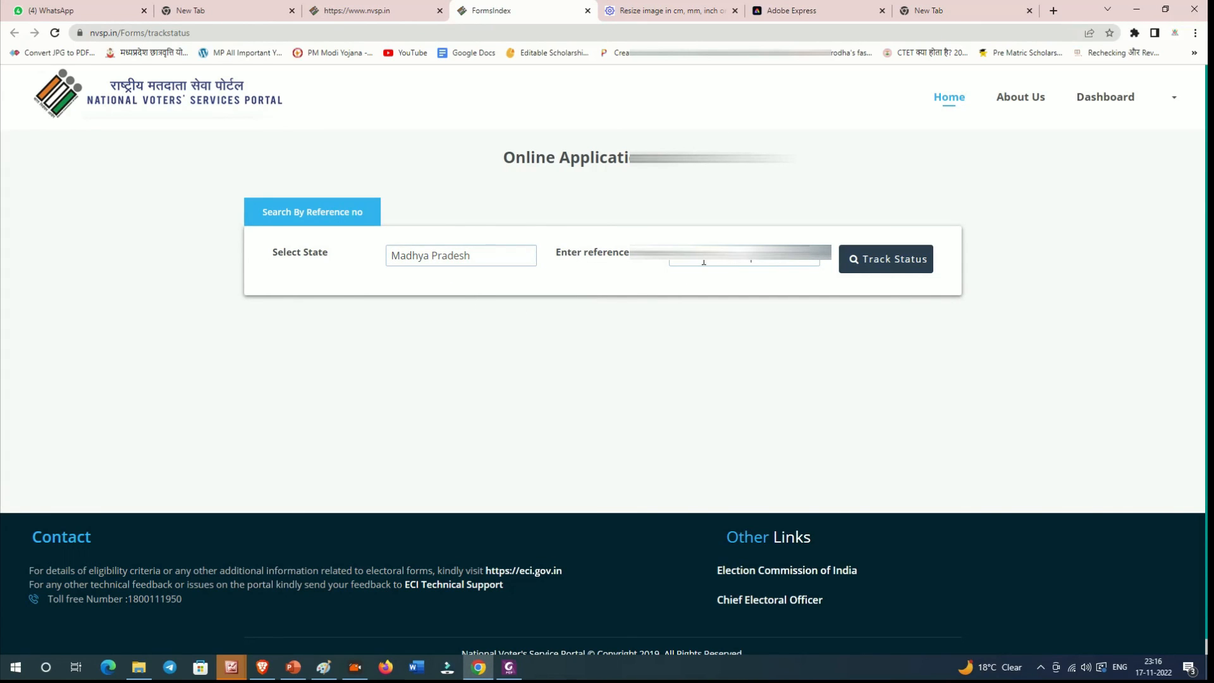
pyautogui.click(861, 259)
# Step: Review the tracking stages: Submitted, BLO Appointed, Field Verified and Accepted/Rejected
pyautogui.scroll(-1, 796, 290)
pyautogui.scroll(1, 493, 260)
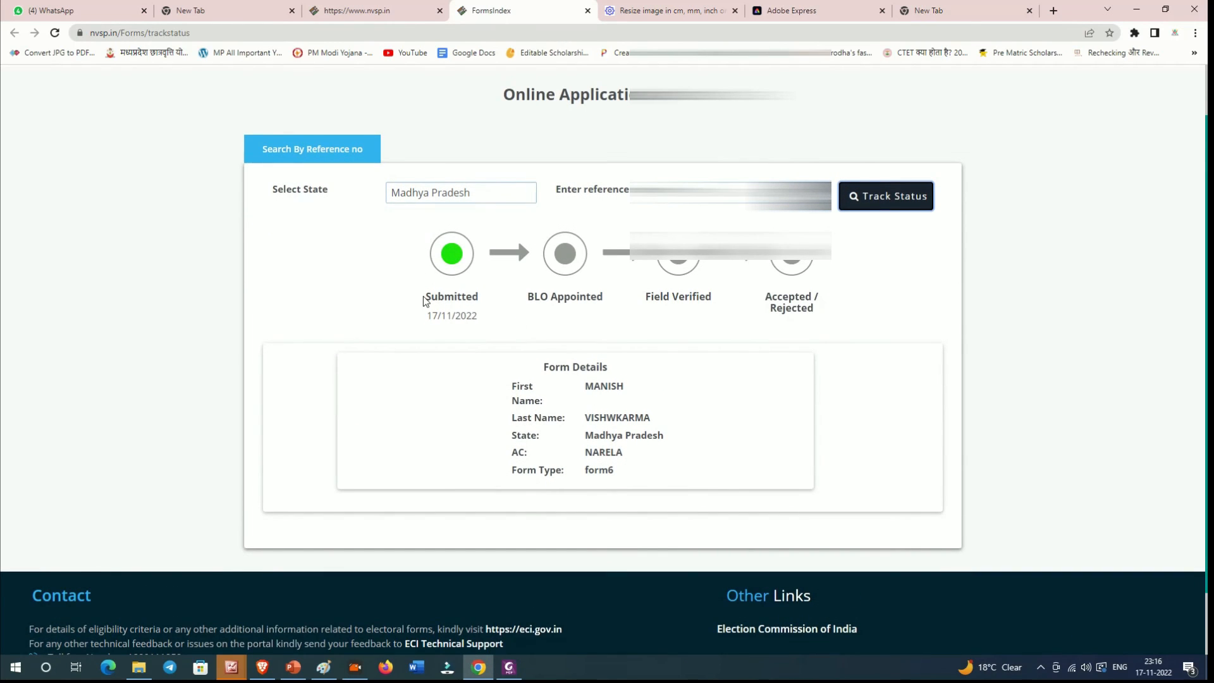
pyautogui.moveTo(424, 298); pyautogui.dragTo(475, 320)
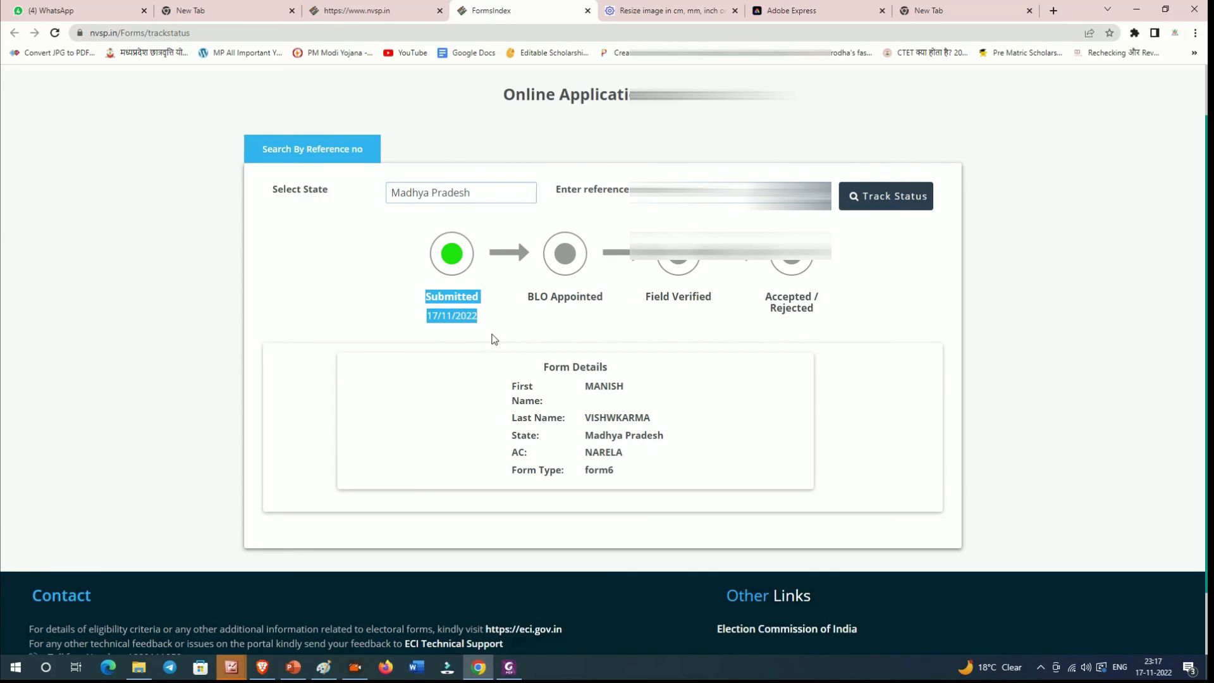
pyautogui.moveTo(525, 295); pyautogui.dragTo(612, 305)
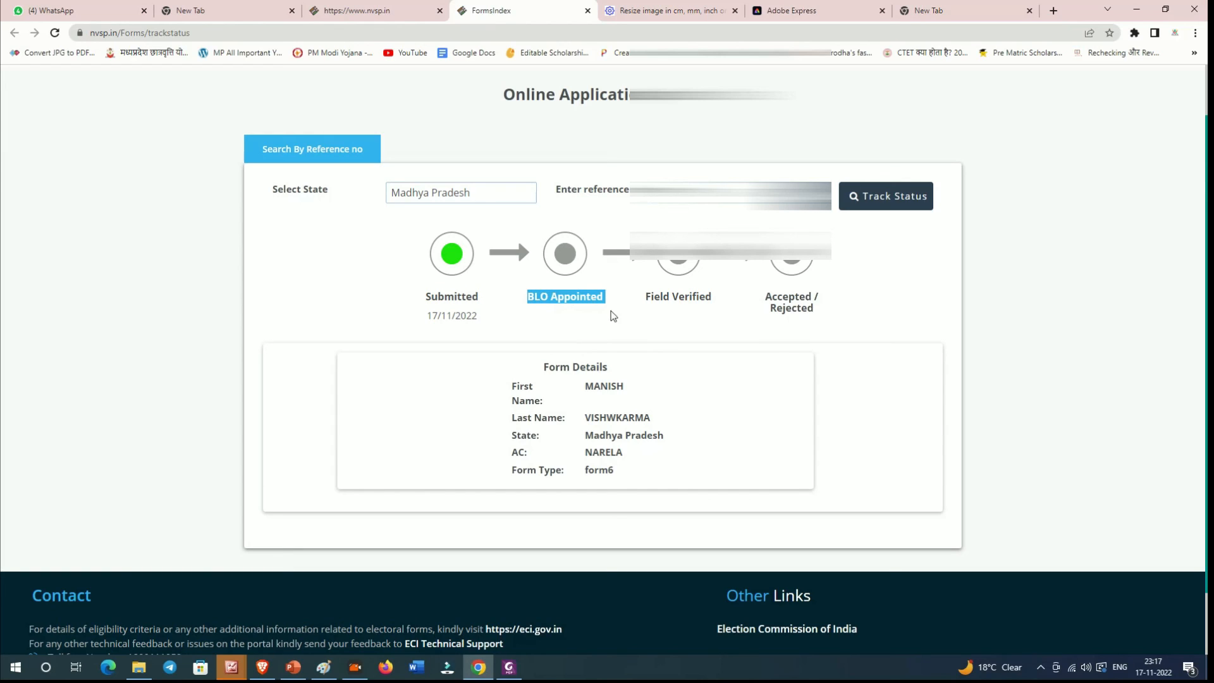
pyautogui.moveTo(645, 301); pyautogui.dragTo(715, 305)
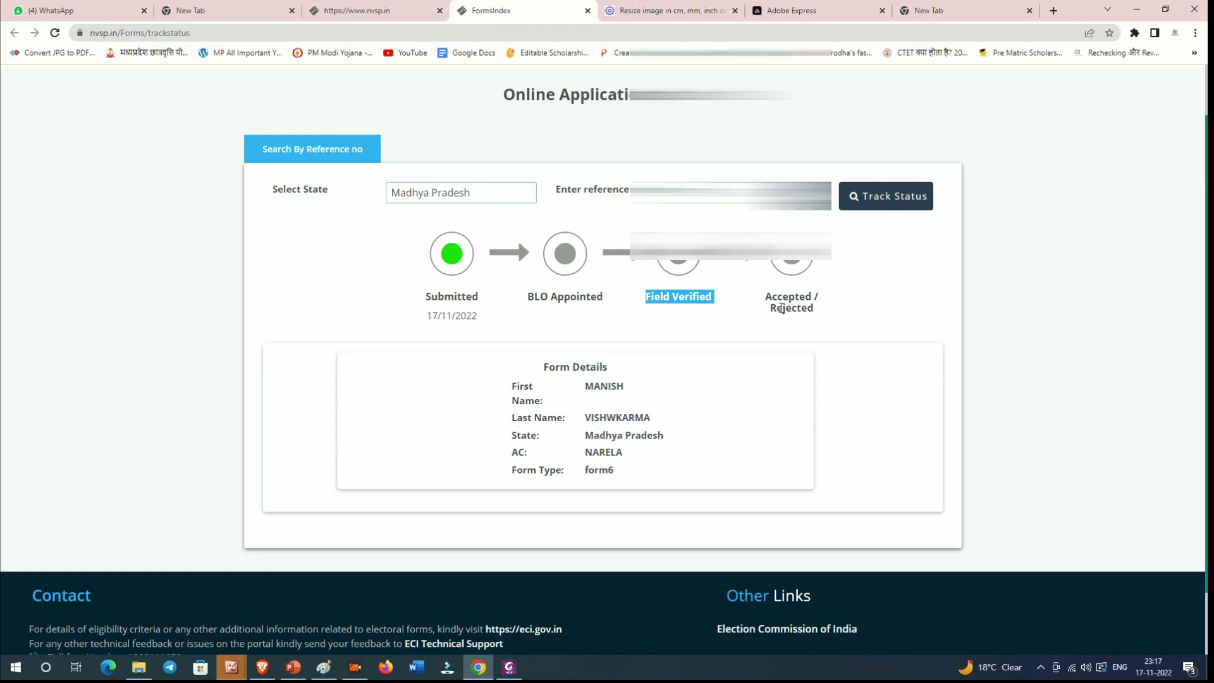
pyautogui.click(779, 250)
pyautogui.moveTo(766, 292); pyautogui.dragTo(821, 322)
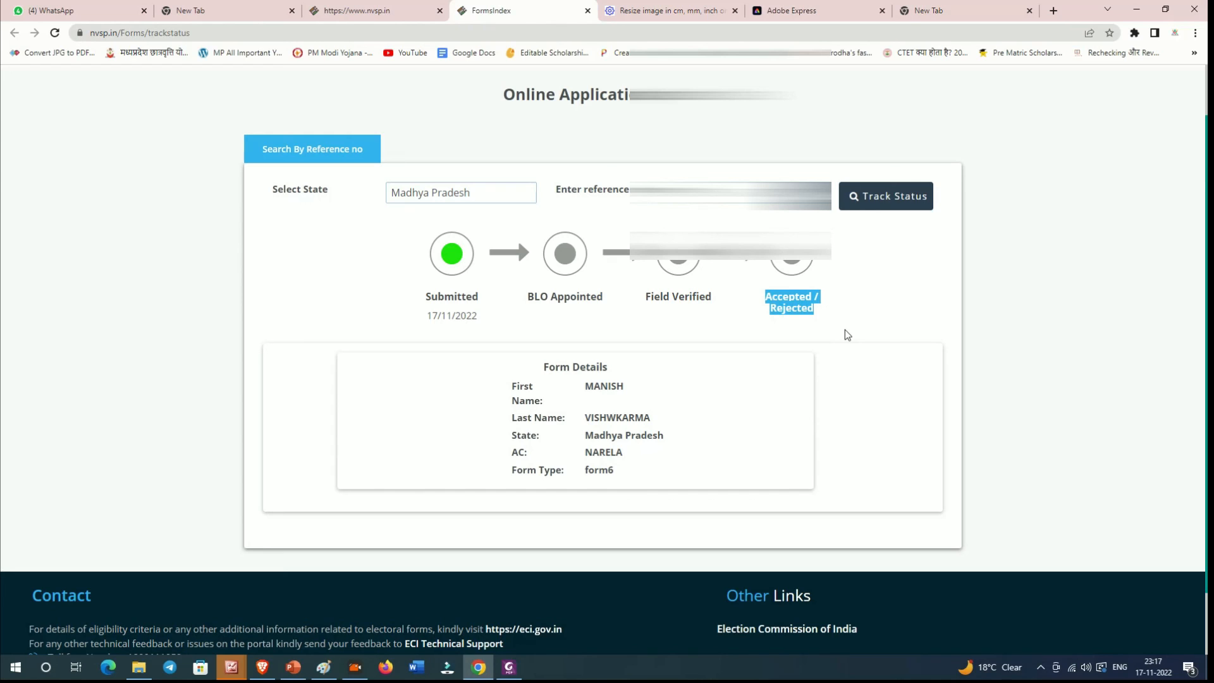
# Step: Return to the portal home page via the NVSP logo
pyautogui.scroll(1, 846, 335)
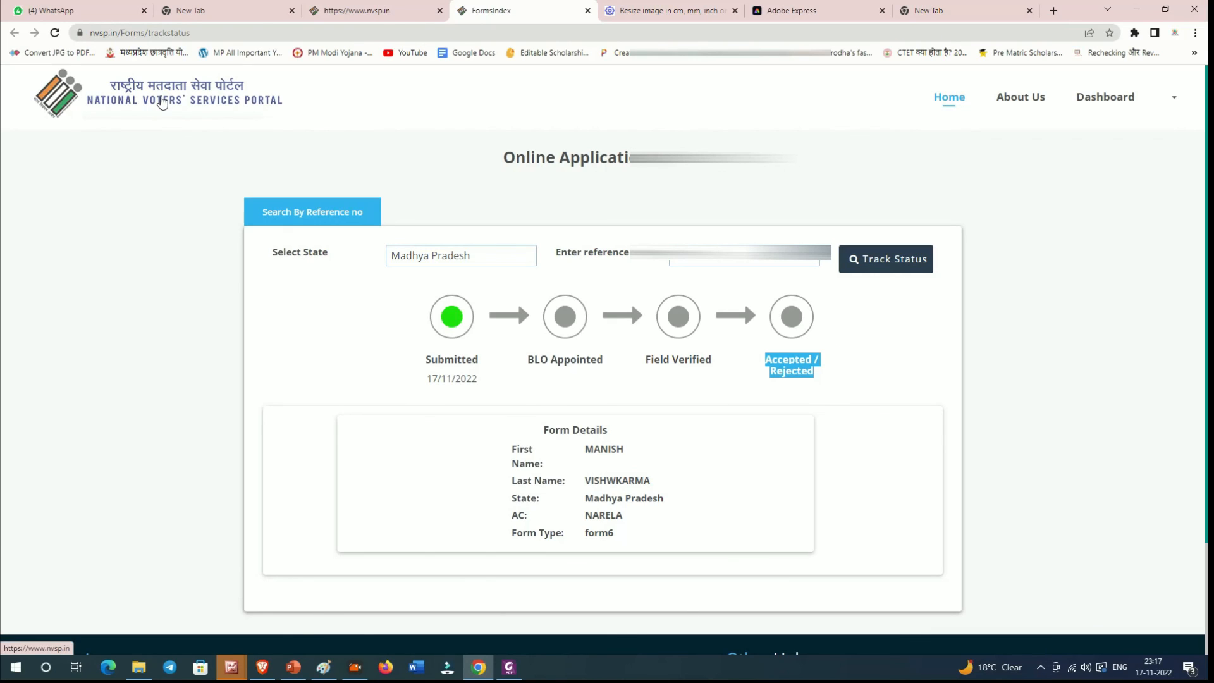
pyautogui.click(162, 103)
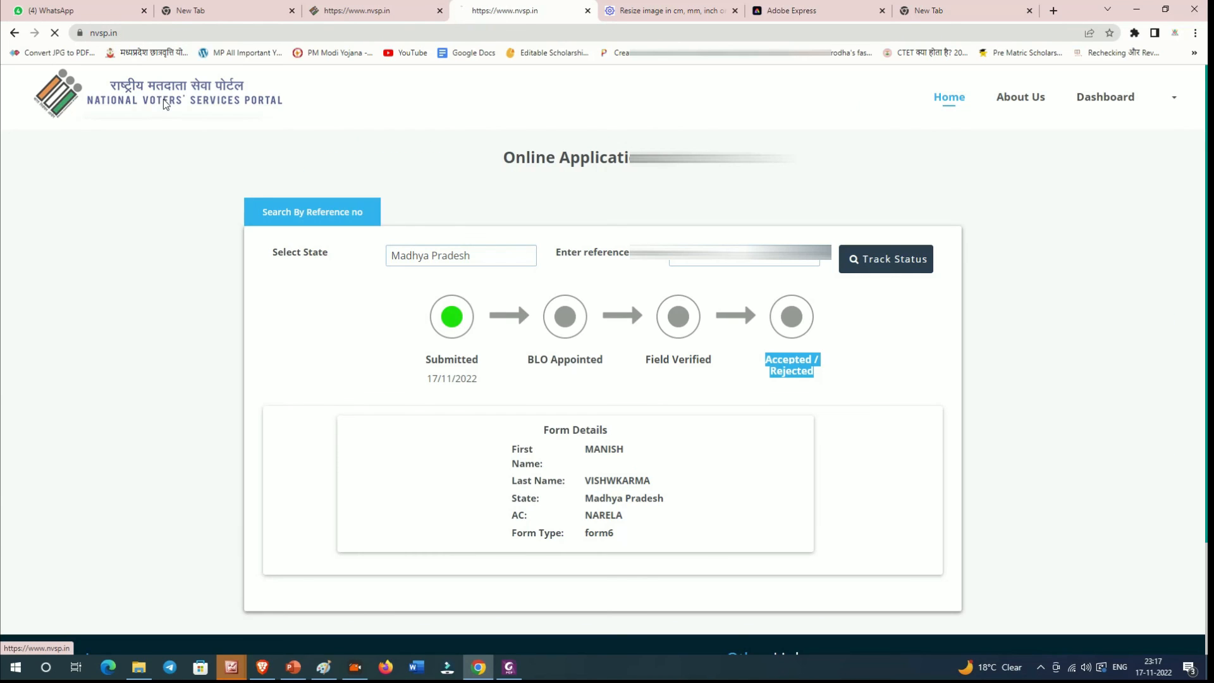
pyautogui.scroll(-3, 479, 259)
pyautogui.scroll(3, 479, 259)
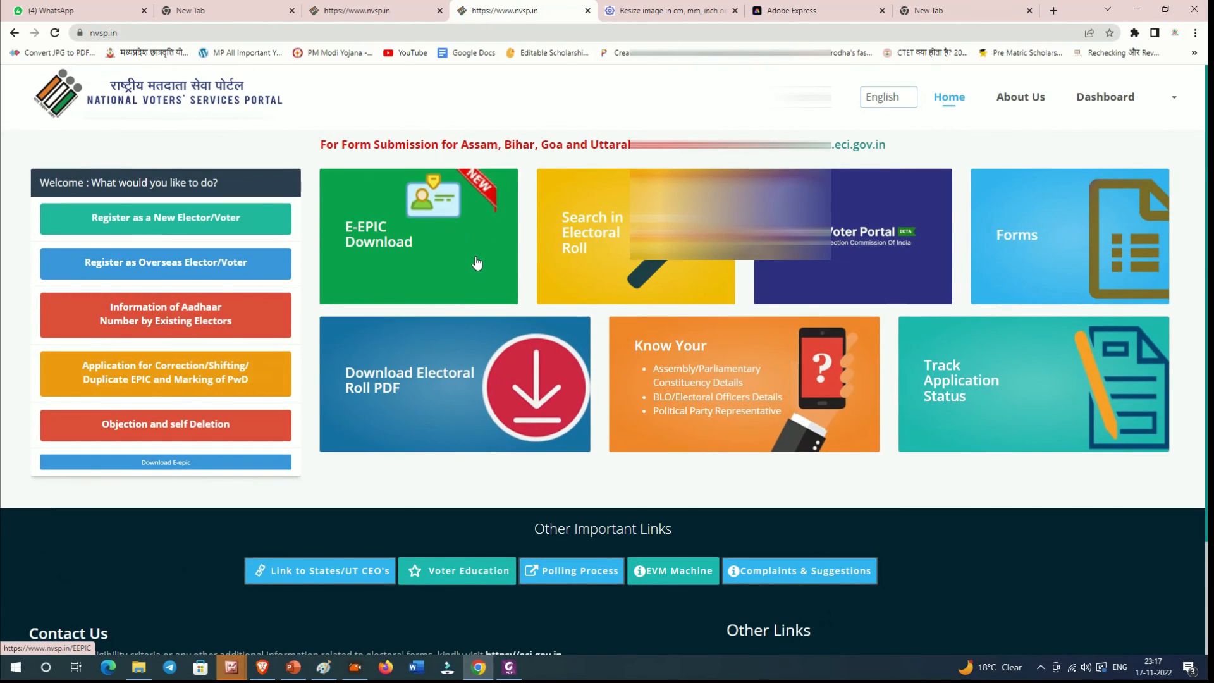